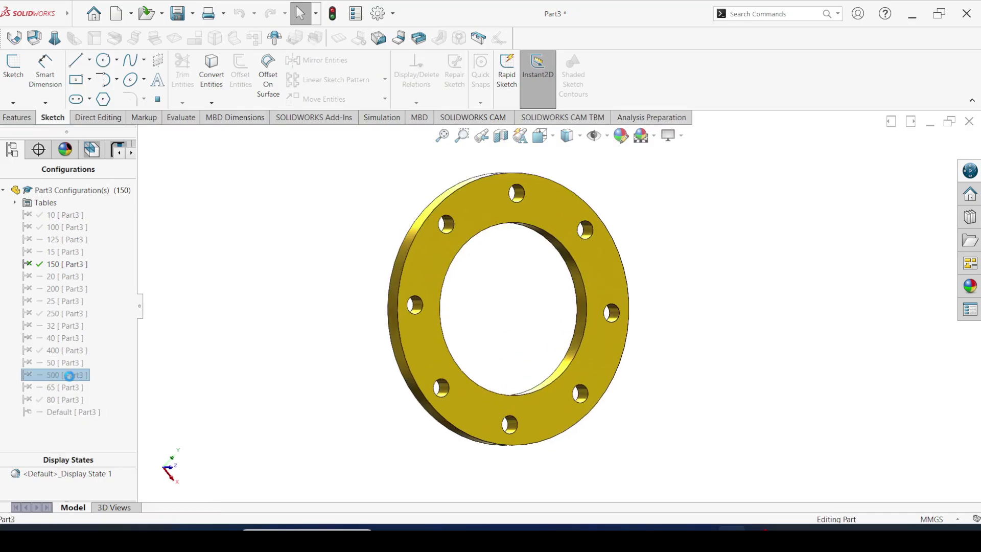
Step: Show the flange in its 500, 400, 200 and 125 configurations and inspect the ring and bolt-hole pattern of each
{"action": "key", "text": "f"}
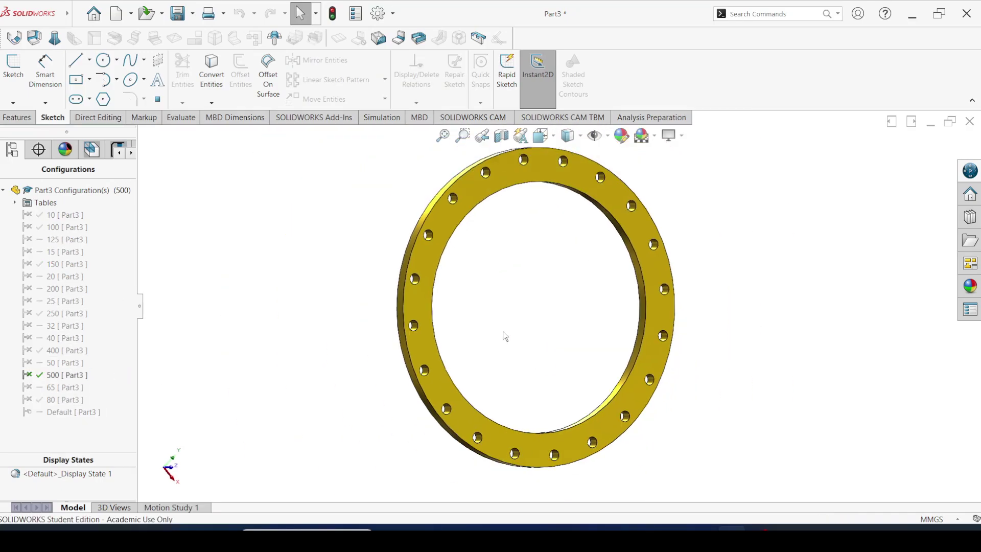
{"action": "key", "text": "ctrl+1"}
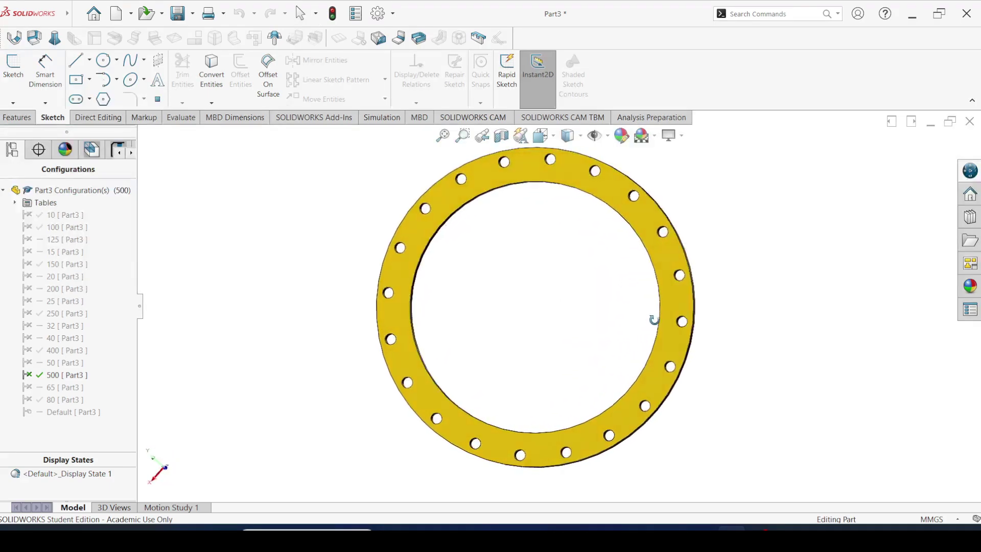
{"action": "double_click", "coordinate": [58, 351]}
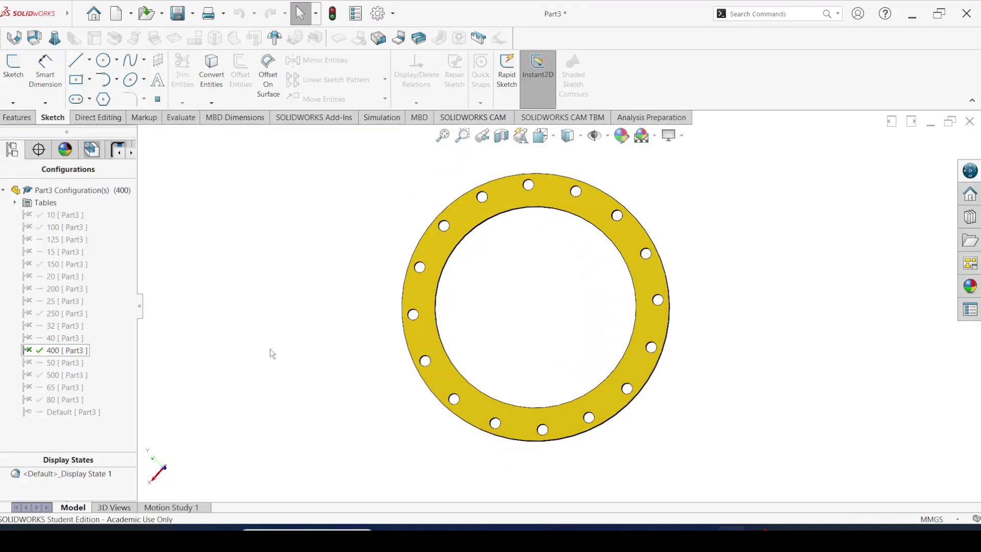
{"action": "middle_click_drag", "start_coordinate": [381, 329], "coordinate": [613, 309]}
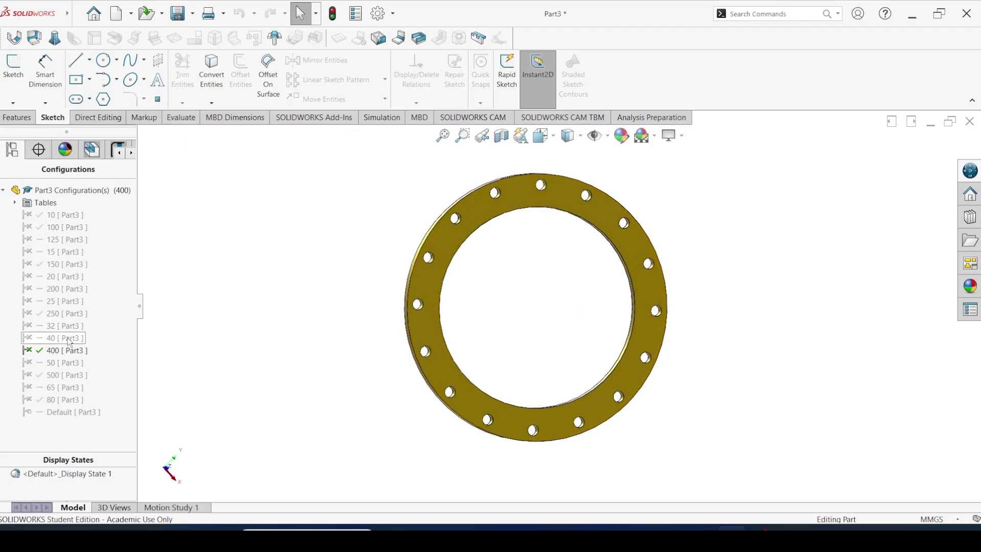
{"action": "double_click", "coordinate": [68, 289]}
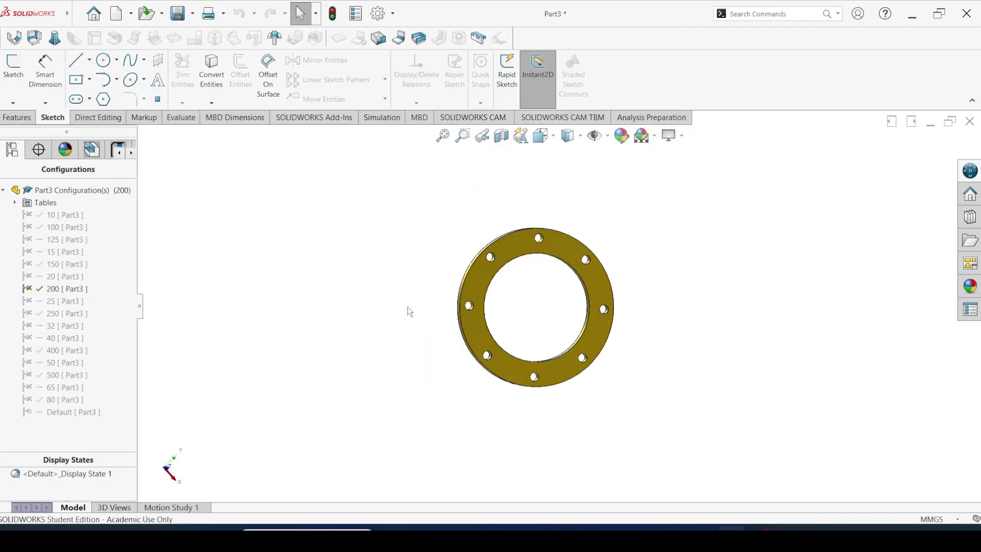
{"action": "middle_click_drag", "start_coordinate": [409, 312], "coordinate": [594, 300]}
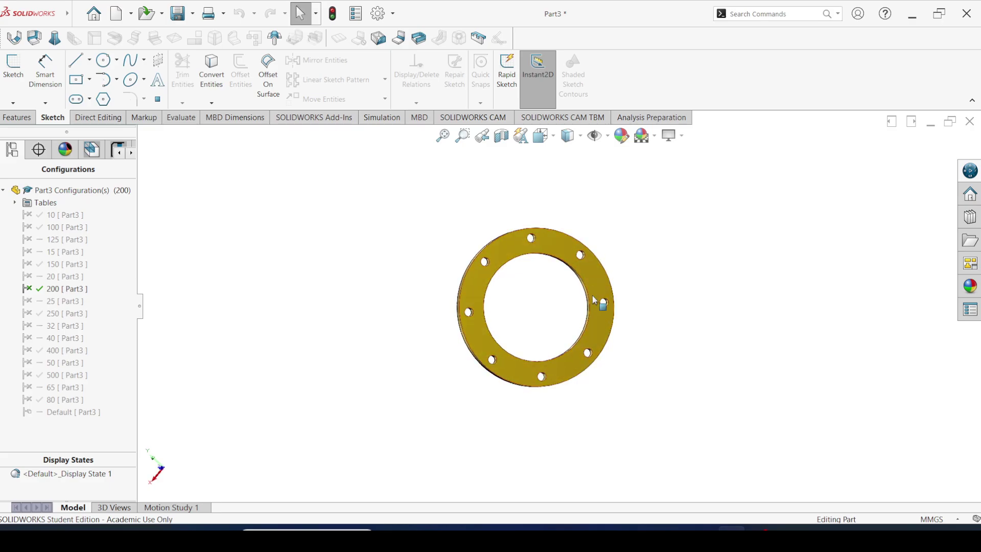
{"action": "double_click", "coordinate": [70, 240]}
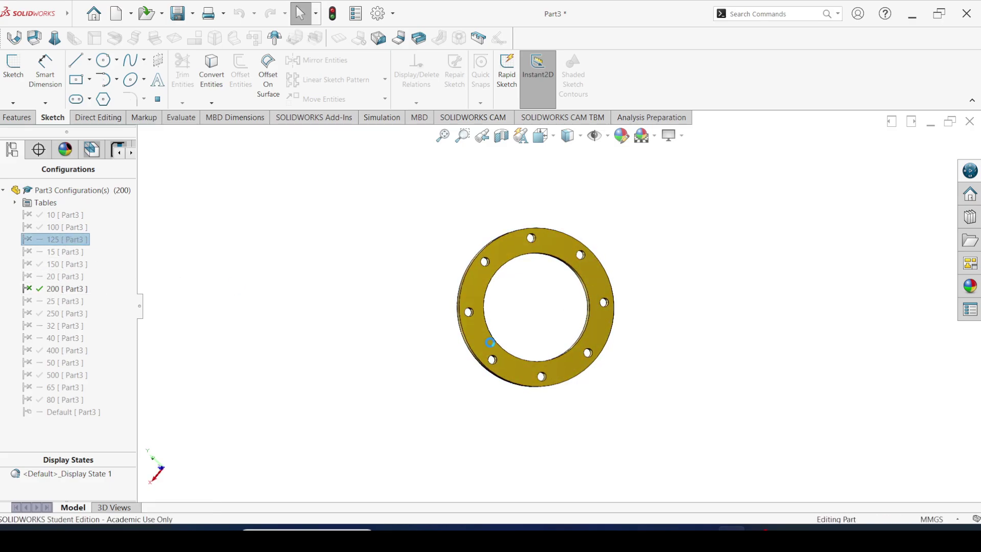
{"action": "middle_click_drag", "start_coordinate": [401, 324], "coordinate": [709, 271]}
Step: Show the flange in its 100, 10 and 80 configurations and inspect how the bore and bolt holes differ
{"action": "double_click", "coordinate": [72, 228]}
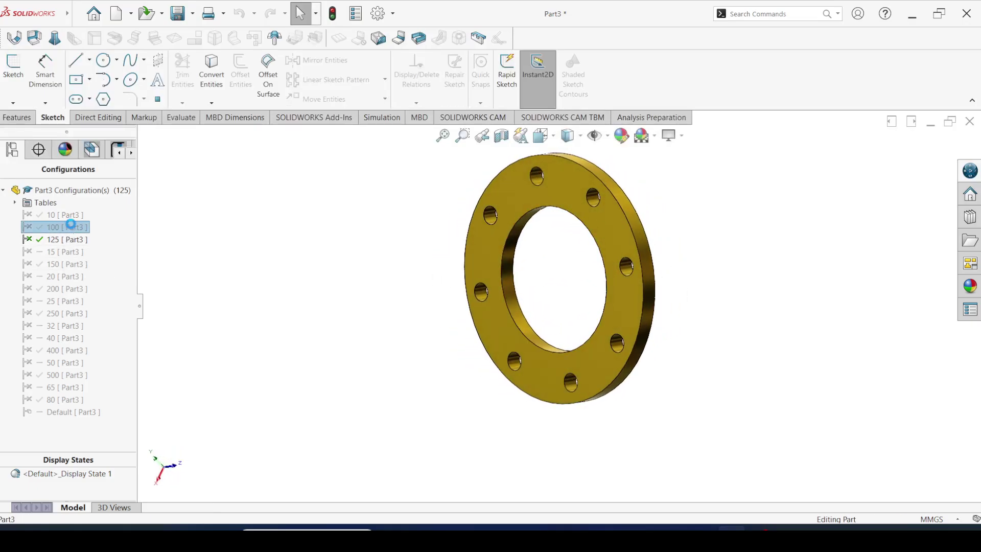
{"action": "middle_click_drag", "start_coordinate": [460, 308], "coordinate": [752, 255]}
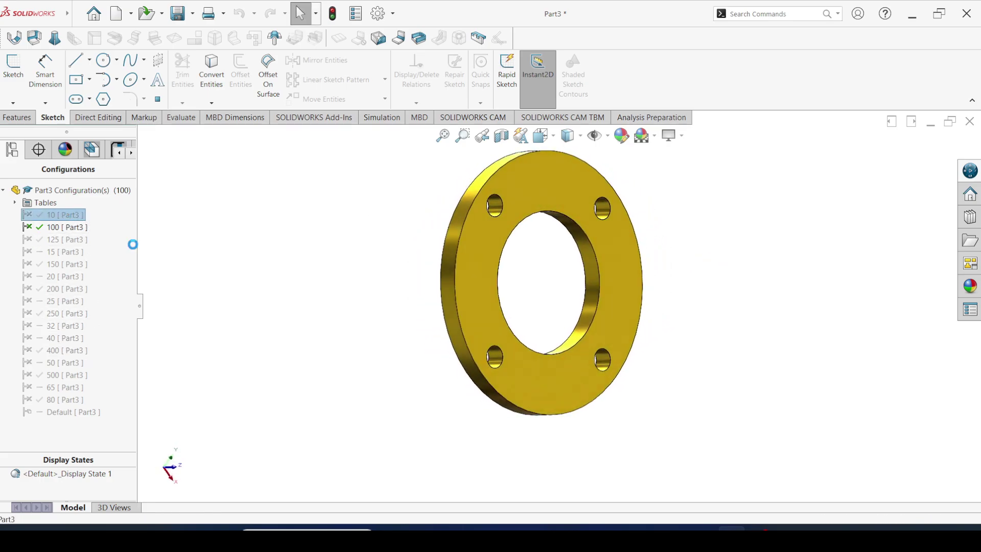
{"action": "scroll", "coordinate": [527, 305], "scroll_direction": "down", "scroll_amount": 5}
{"action": "middle_click_drag", "start_coordinate": [526, 305], "coordinate": [323, 304]}
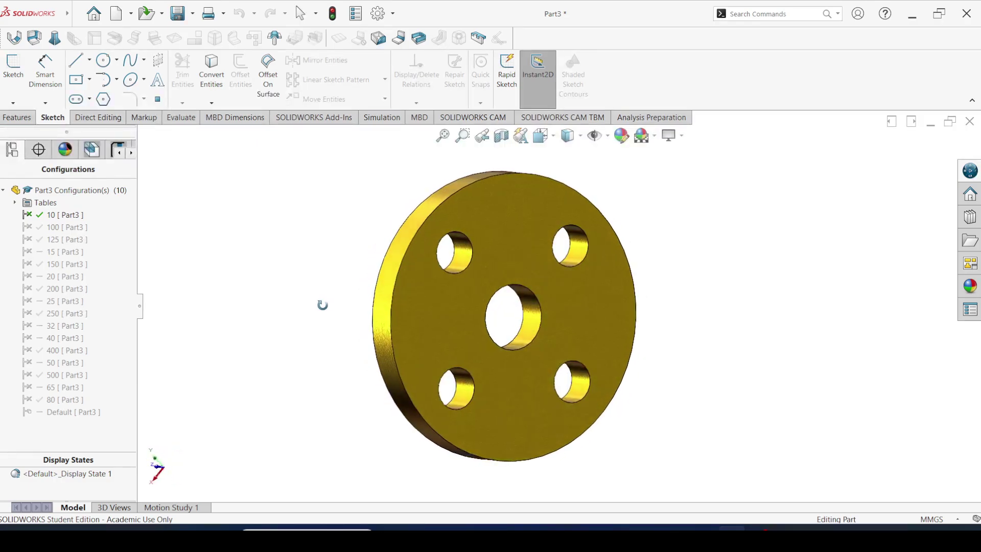
{"action": "left_click", "coordinate": [74, 401]}
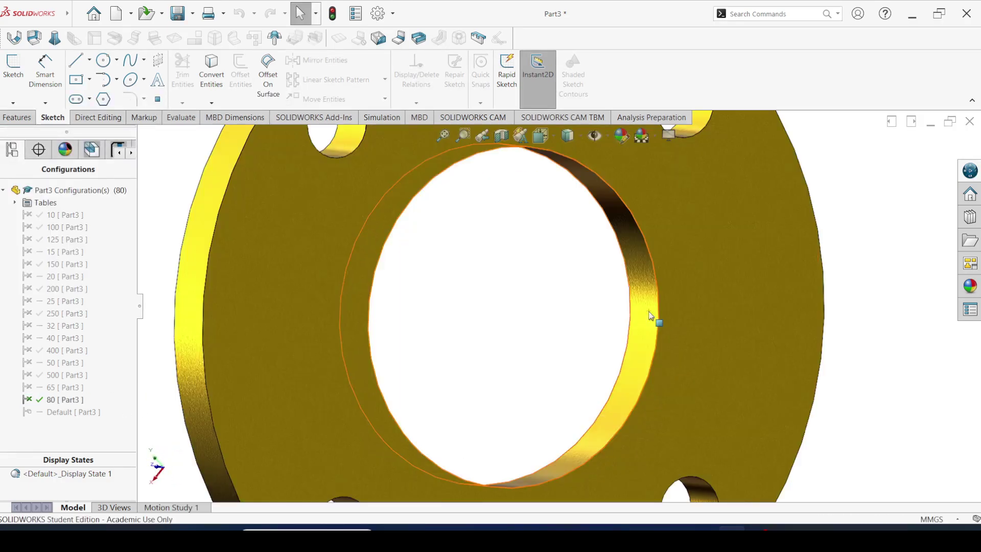
{"action": "scroll", "coordinate": [652, 316], "scroll_direction": "up", "scroll_amount": 5}
{"action": "middle_click_drag", "start_coordinate": [603, 309], "coordinate": [573, 304]}
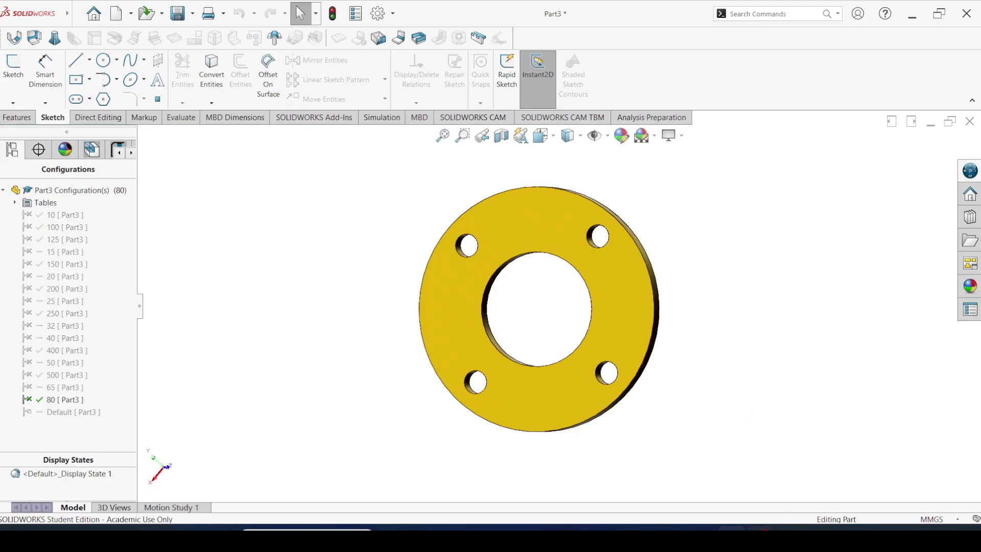
{"action": "left_click", "coordinate": [618, 327]}
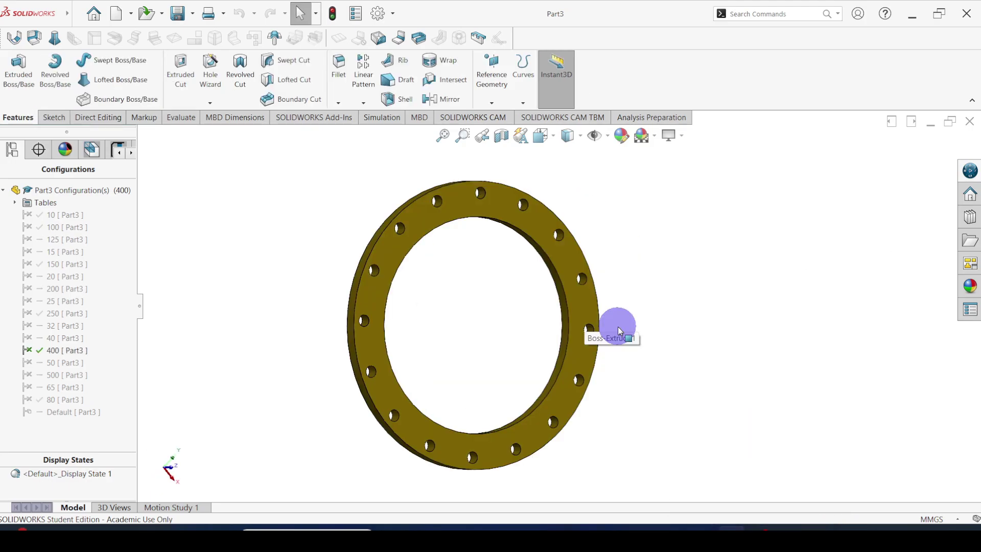
Step: Switch to the Word document and examine the ISO 7005 PN 6 flange drawing and dimension table, marking the DN 10 row
{"action": "key", "text": "alt+Tab"}
{"action": "scroll", "coordinate": [531, 323], "scroll_direction": "down", "scroll_amount": 1}
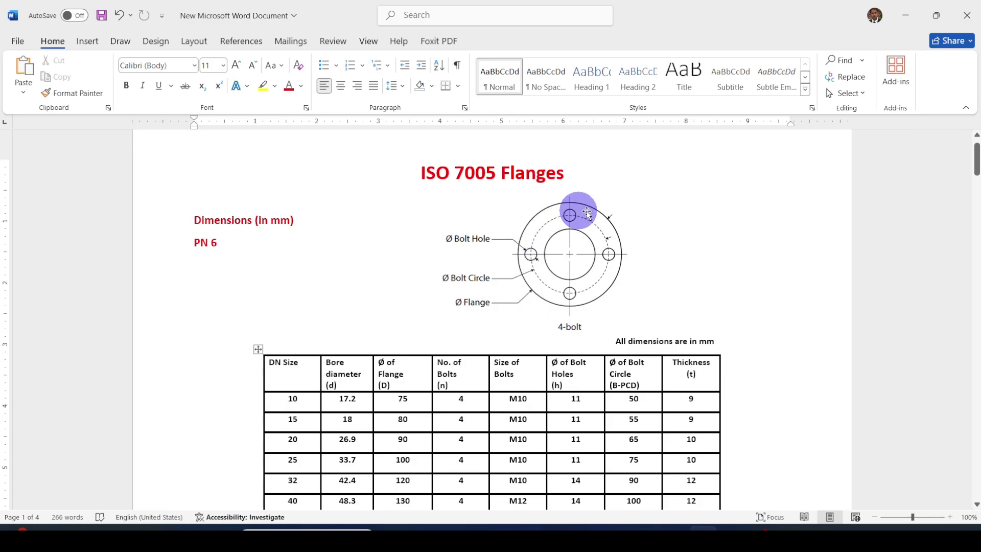
{"action": "scroll", "coordinate": [504, 361], "scroll_direction": "down", "scroll_amount": 5}
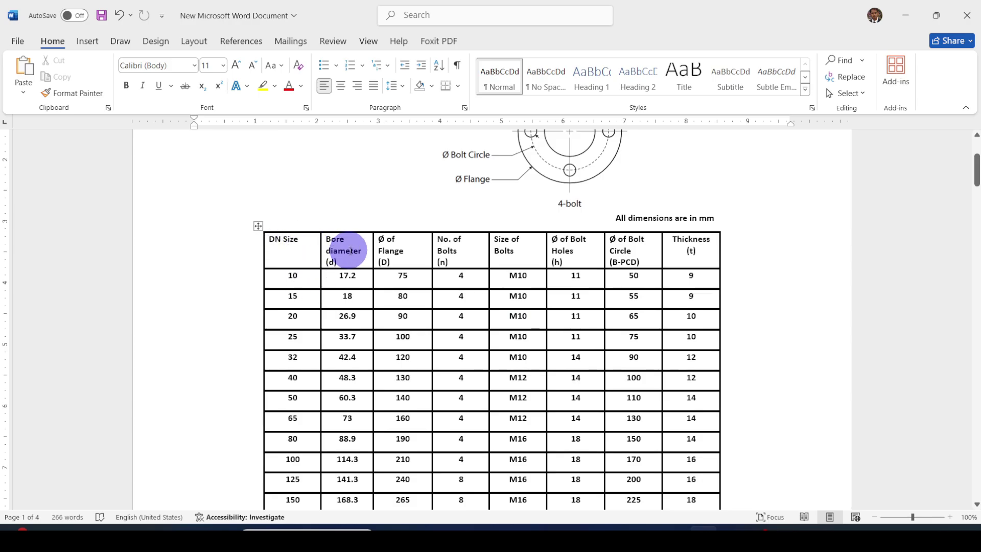
{"action": "scroll", "coordinate": [559, 197], "scroll_direction": "up", "scroll_amount": 1}
{"action": "scroll", "coordinate": [385, 268], "scroll_direction": "up", "scroll_amount": 1}
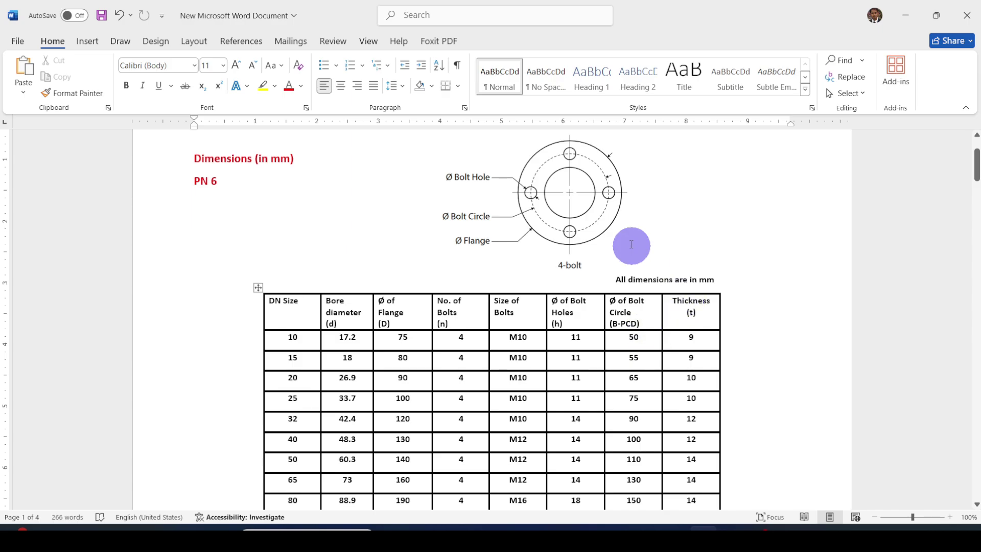
{"action": "scroll", "coordinate": [689, 373], "scroll_direction": "down", "scroll_amount": 3}
{"action": "scroll", "coordinate": [690, 374], "scroll_direction": "down", "scroll_amount": 1}
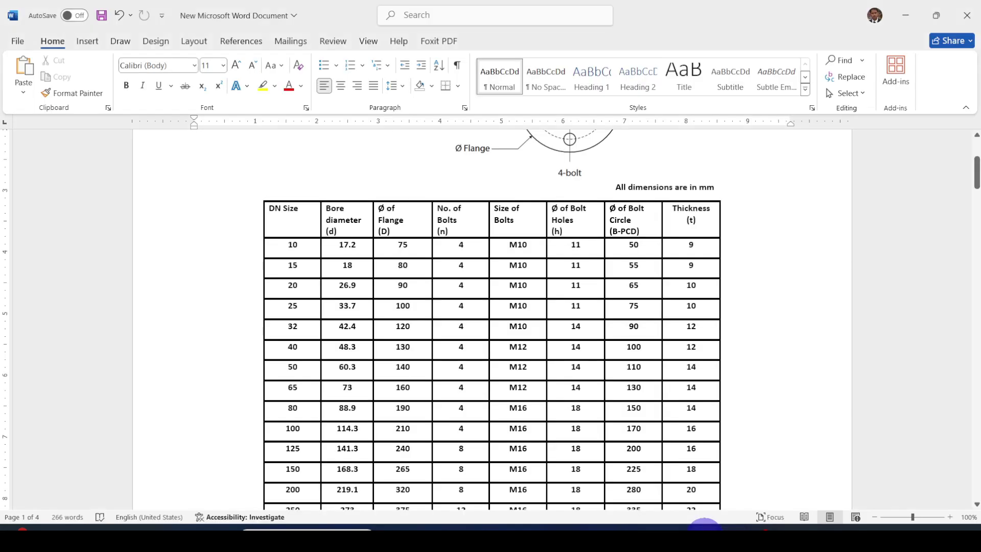
{"action": "left_click_drag", "start_coordinate": [300, 246], "coordinate": [701, 240]}
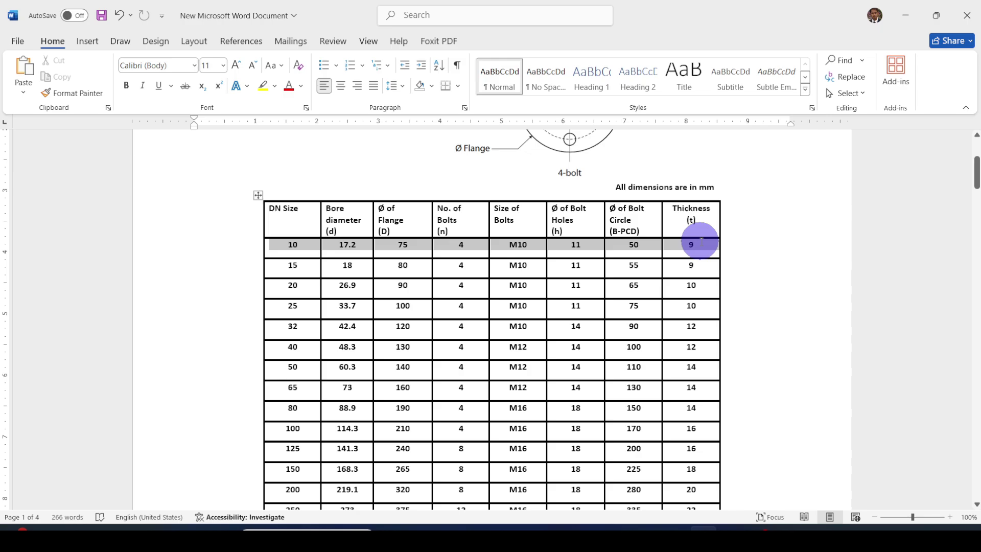
{"action": "scroll", "coordinate": [511, 301], "scroll_direction": "up", "scroll_amount": 2}
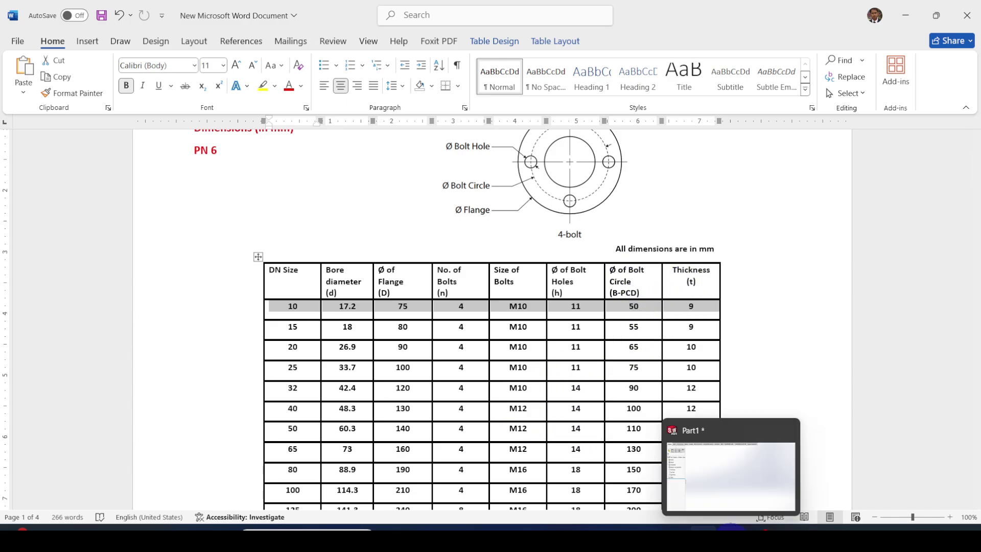
Step: Switch to Part1 in SOLIDWORKS and sketch a circle about 168 mm in diameter on the Front Plane, centred on the origin
{"action": "left_click", "coordinate": [730, 534]}
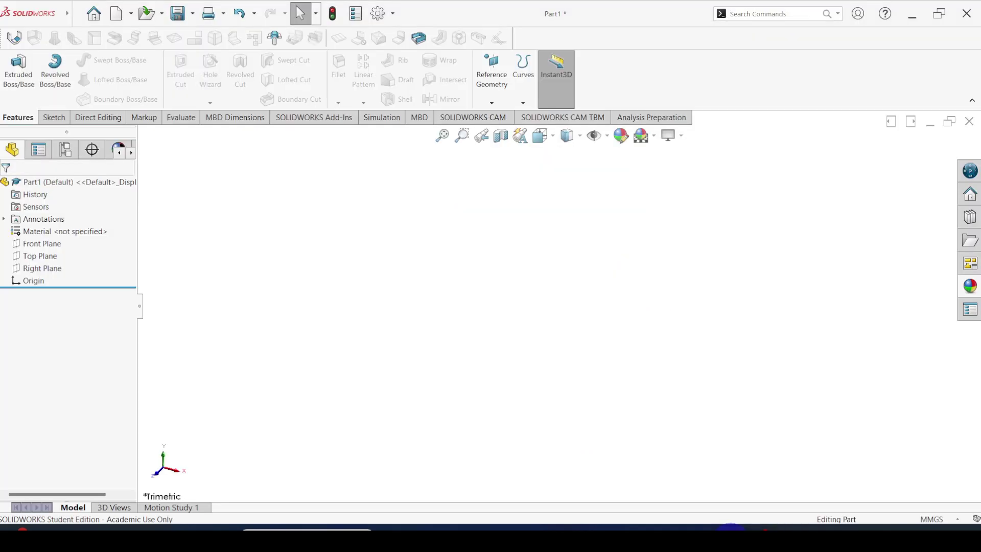
{"action": "left_click", "coordinate": [55, 246]}
{"action": "left_click", "coordinate": [61, 230]}
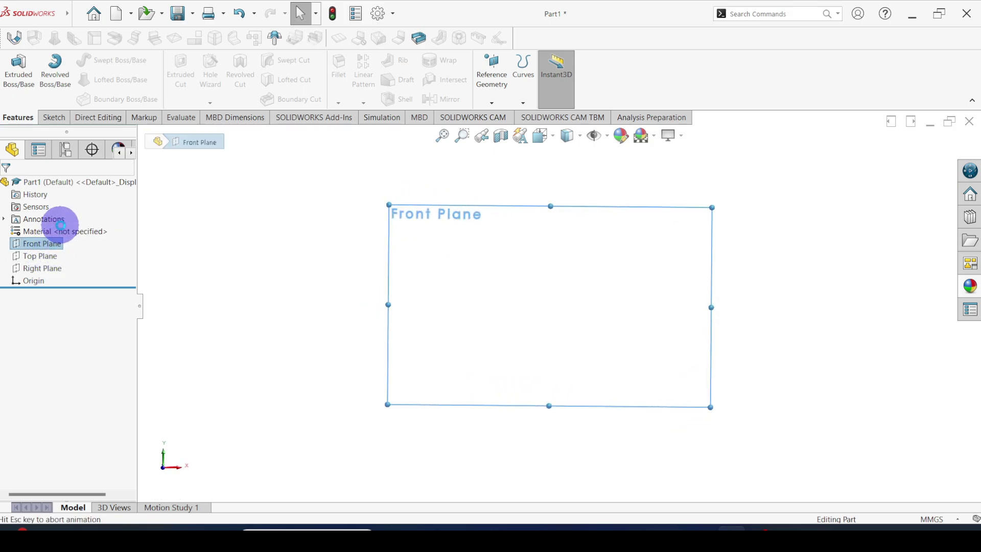
{"action": "left_click", "coordinate": [103, 60]}
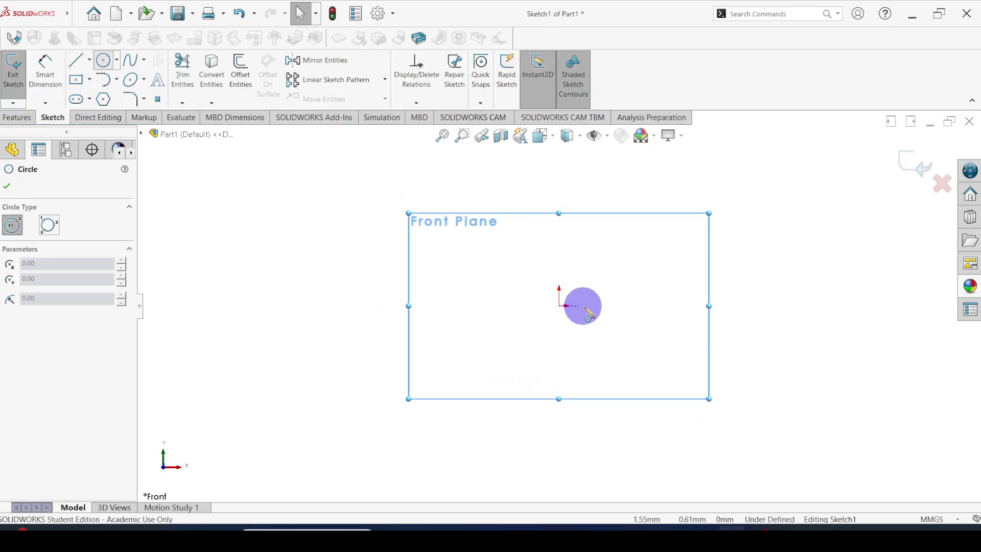
{"action": "left_click_drag", "start_coordinate": [560, 308], "coordinate": [441, 225]}
Step: Dimension the sketched circle to the DN 10 flange diameter of 75 mm
{"action": "left_click", "coordinate": [45, 66]}
{"action": "left_click", "coordinate": [418, 322]}
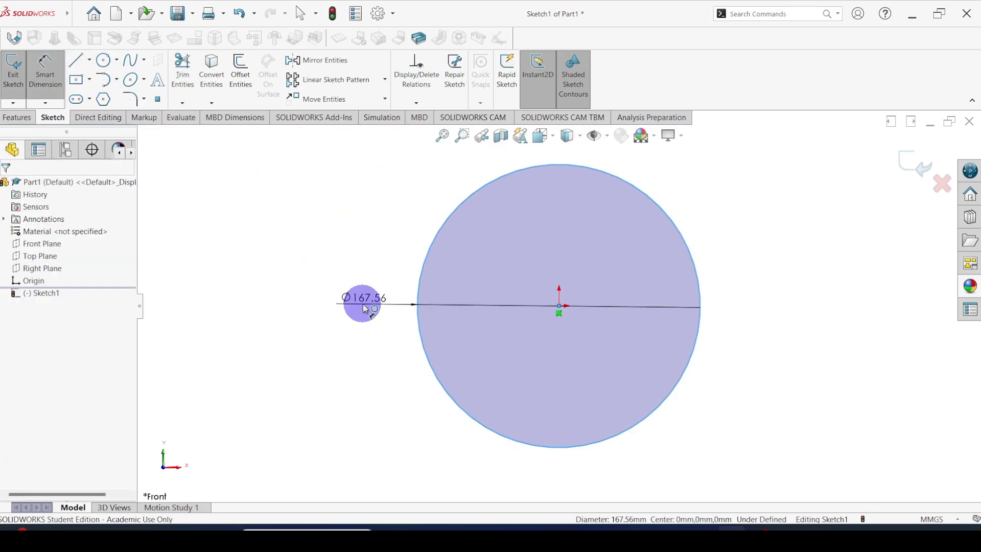
{"action": "left_click", "coordinate": [364, 309]}
{"action": "type", "text": "75"}
{"action": "key", "text": "Return"}
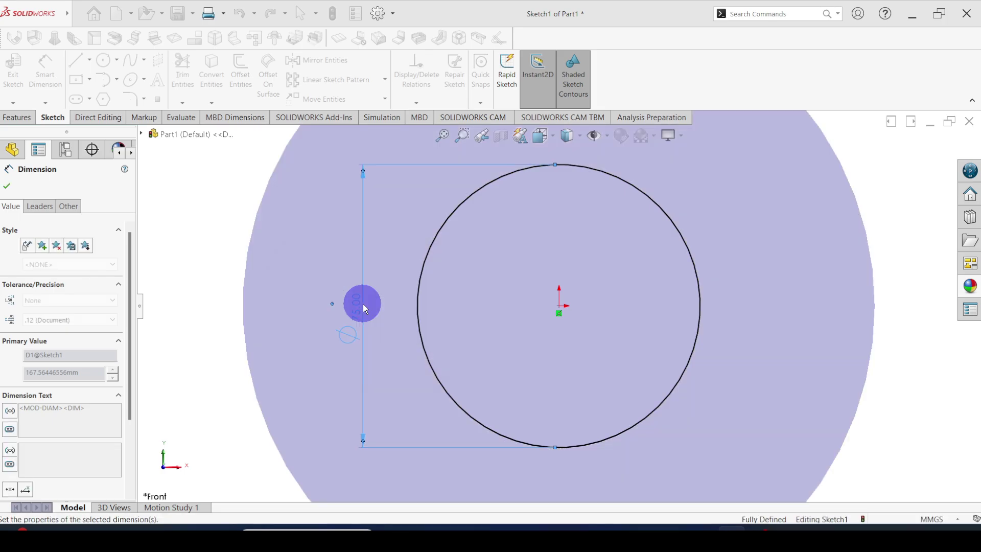
{"action": "left_click", "coordinate": [7, 188]}
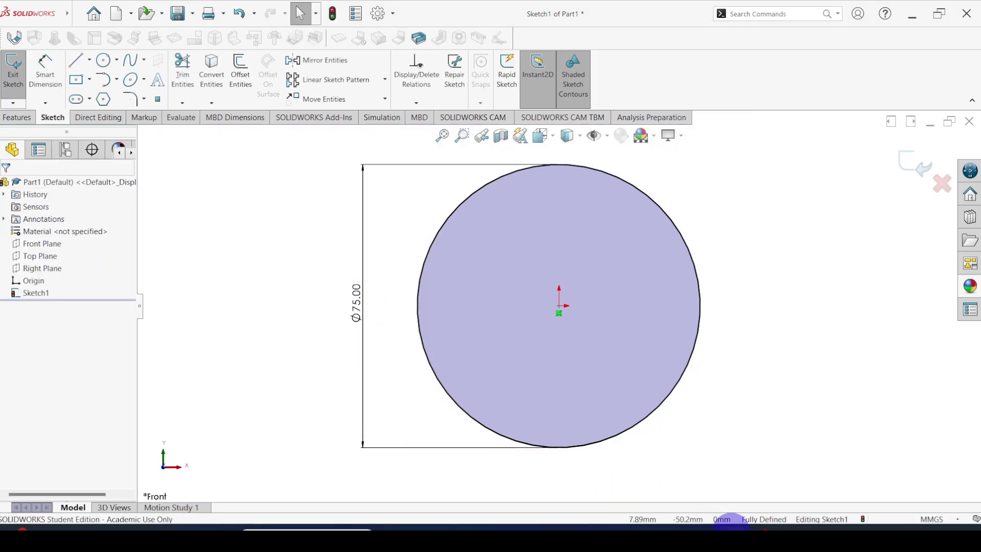
Step: Check the DN 10 bore diameter in the Word table and sketch an inner circle about 32 mm in diameter centred on the origin
{"action": "key", "text": "alt+Tab"}
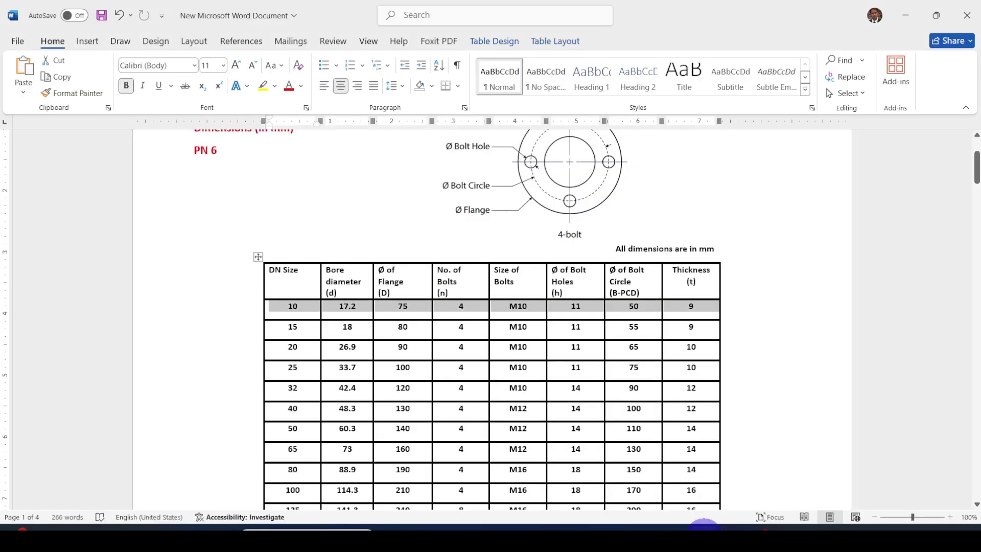
{"action": "left_click", "coordinate": [705, 529]}
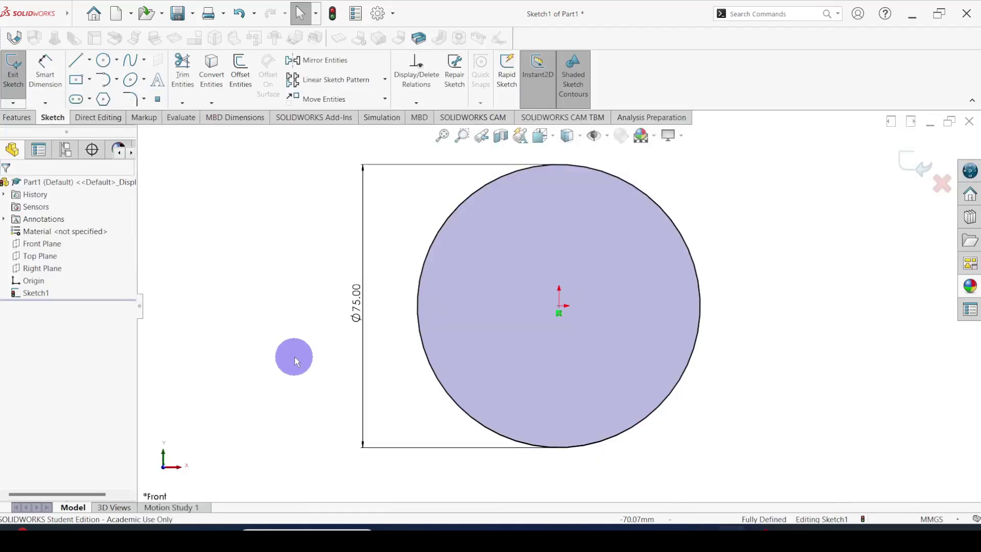
{"action": "left_click", "coordinate": [105, 61]}
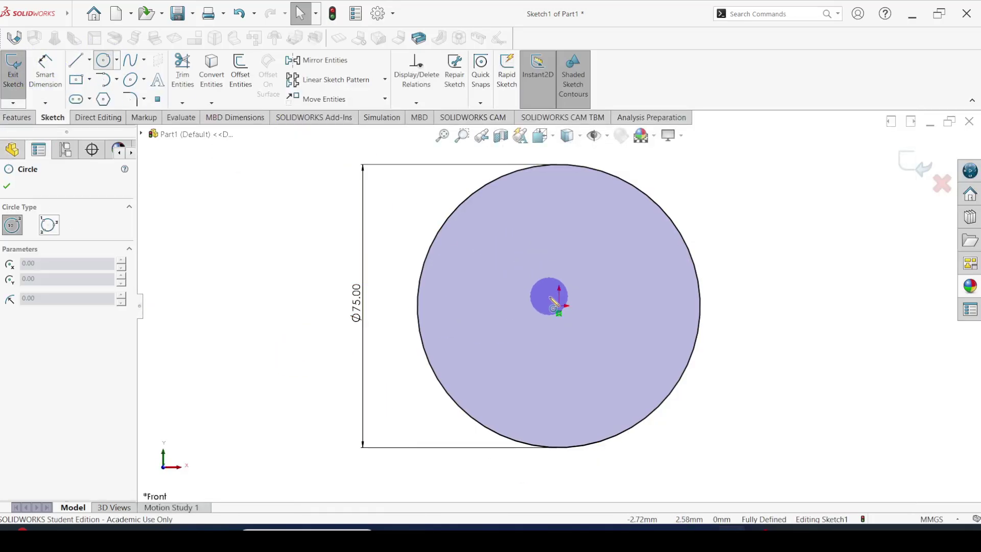
{"action": "left_click_drag", "start_coordinate": [561, 307], "coordinate": [505, 275]}
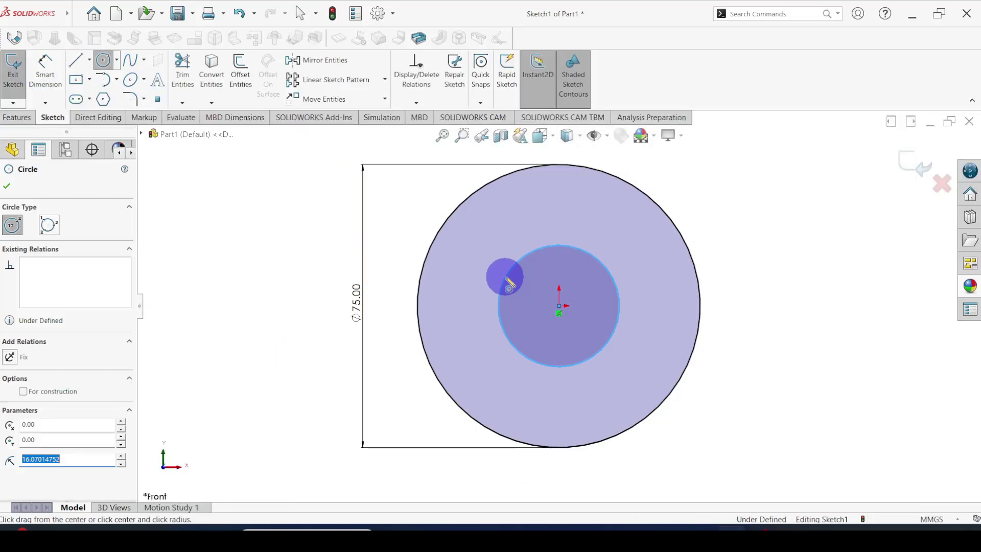
Step: Dimension the inner bore circle to a diameter of 17.2 mm
{"action": "left_click", "coordinate": [47, 64]}
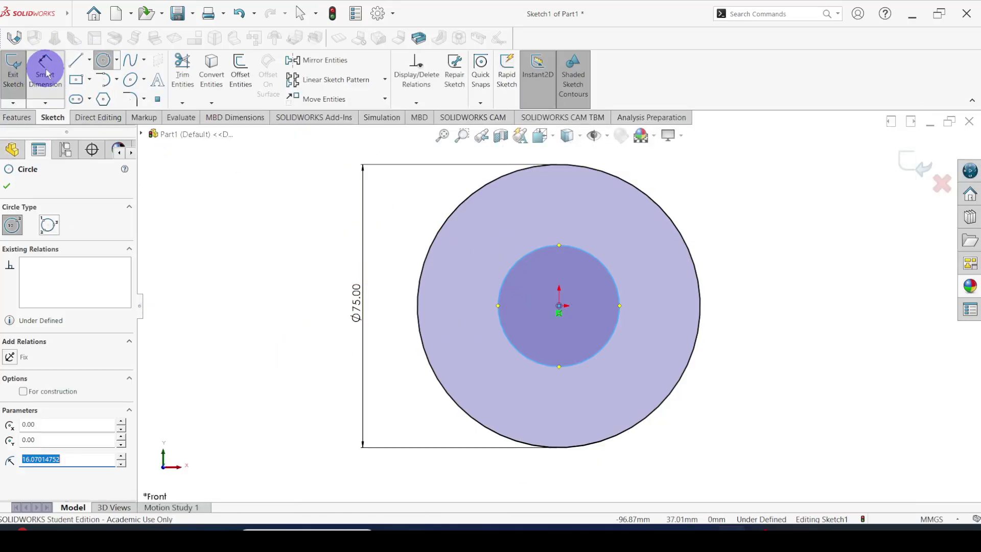
{"action": "left_click", "coordinate": [499, 300]}
{"action": "left_click", "coordinate": [397, 293]}
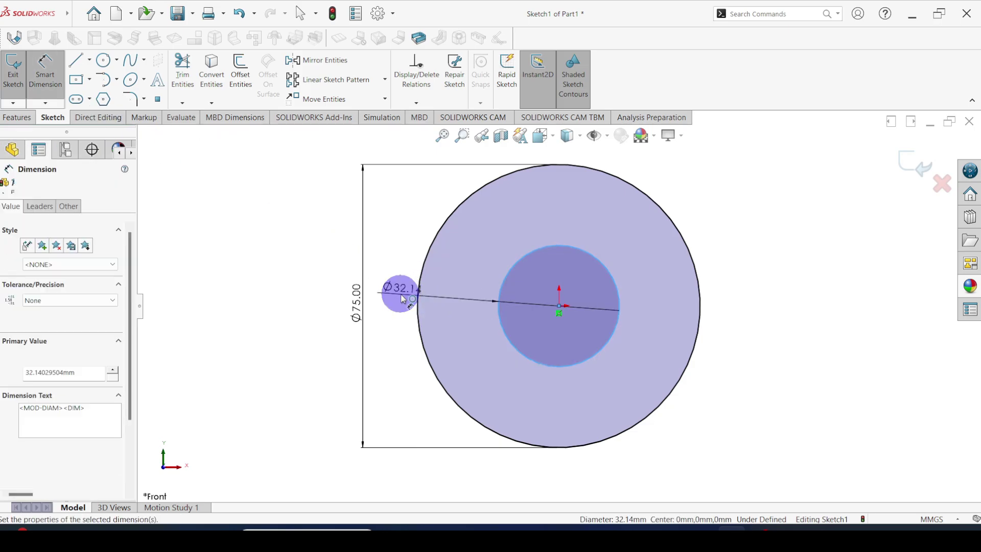
{"action": "type", "text": "17.2"}
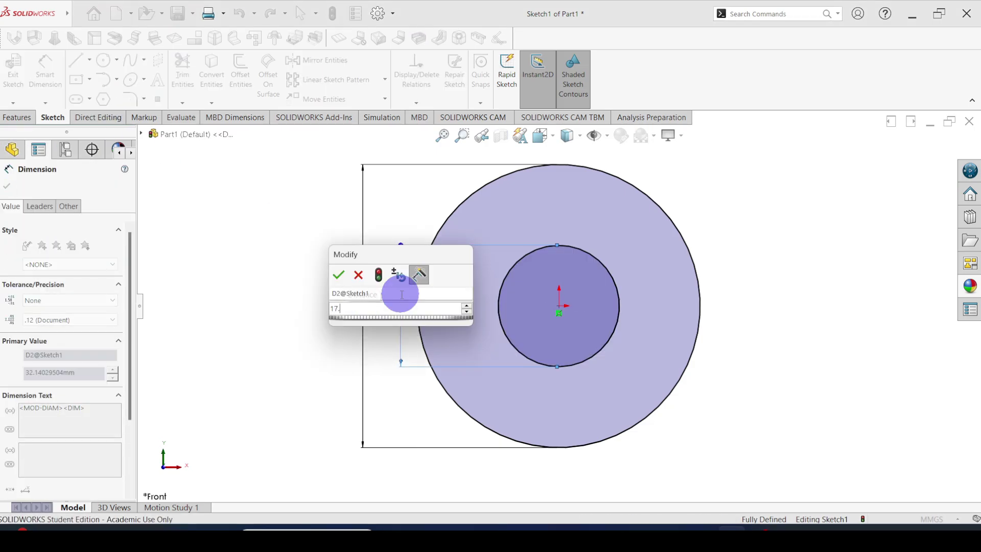
{"action": "key", "text": "Return"}
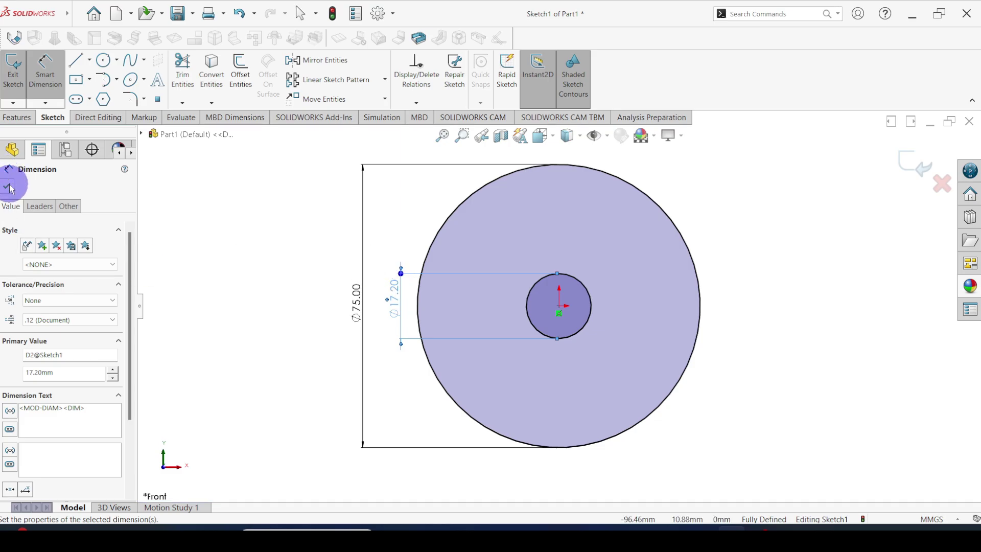
{"action": "left_click", "coordinate": [10, 187]}
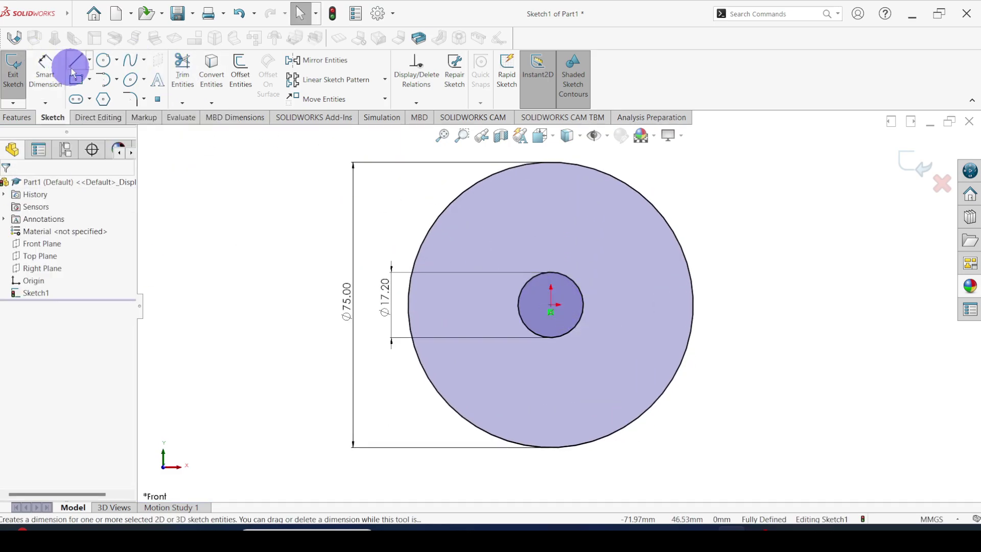
Step: Sketch a construction circle about 53 mm in diameter centred on the origin for the bolt circle
{"action": "left_click", "coordinate": [105, 61]}
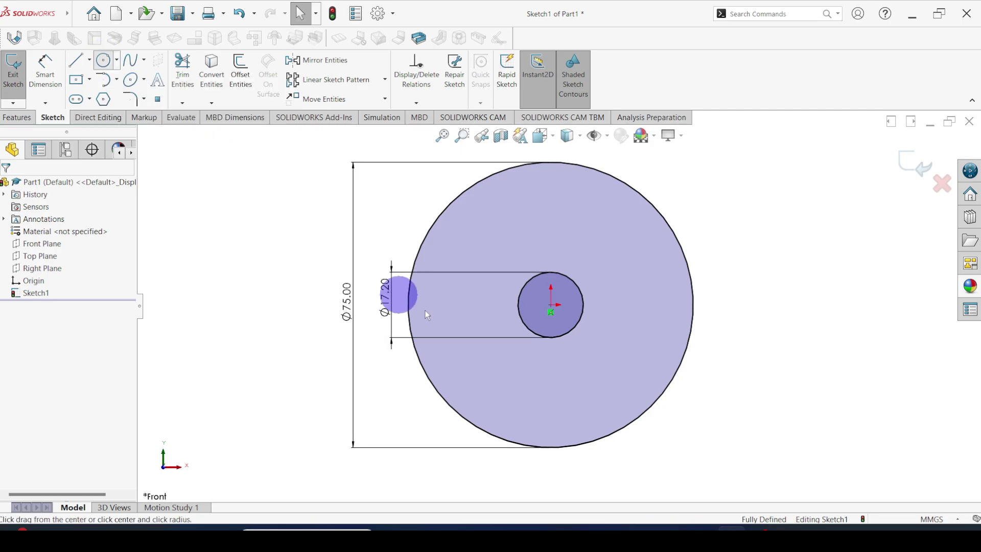
{"action": "left_click", "coordinate": [551, 310]}
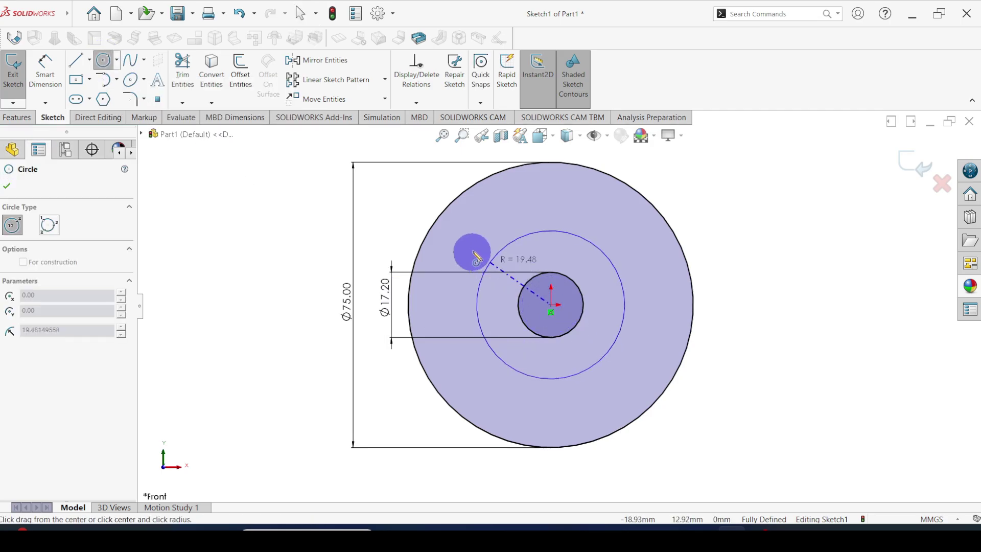
{"action": "left_click", "coordinate": [468, 251]}
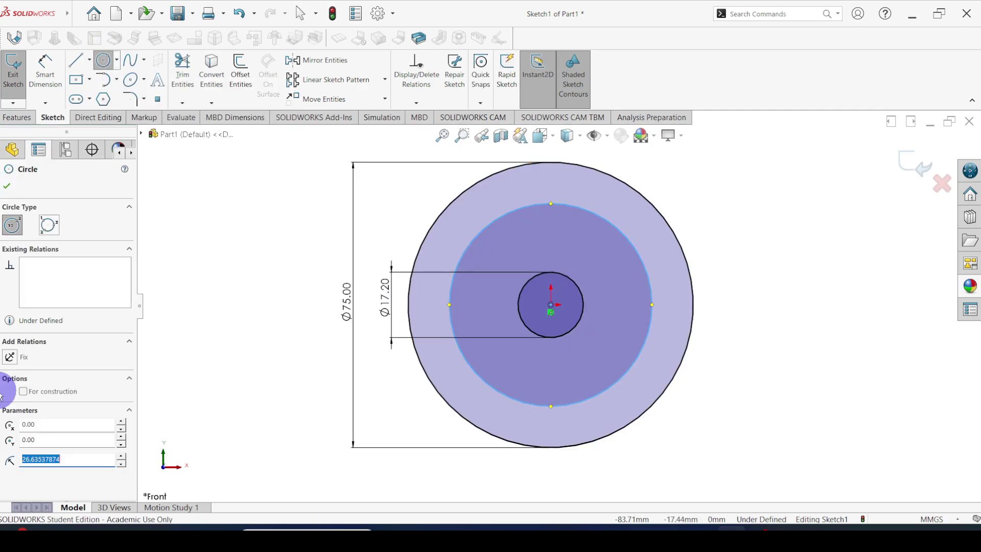
{"action": "left_click", "coordinate": [23, 392]}
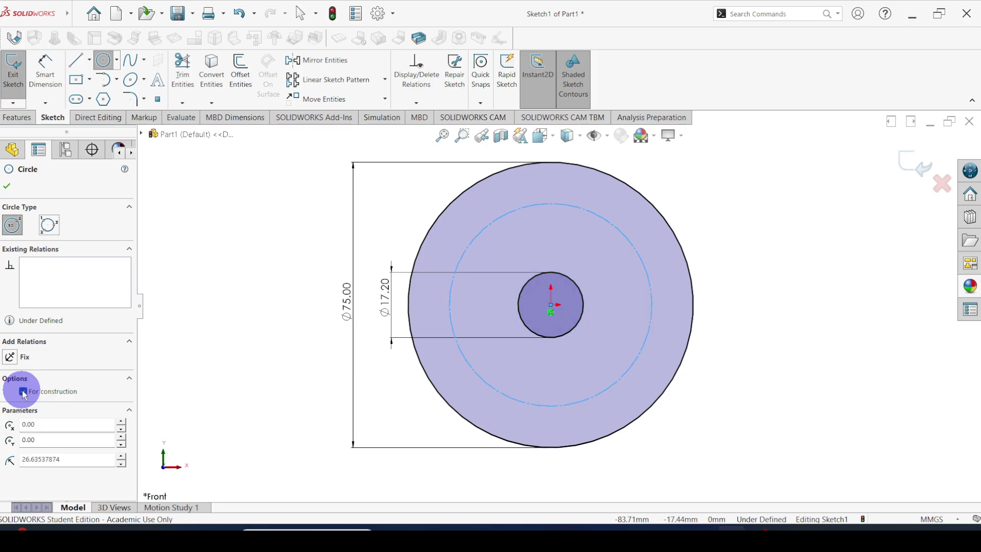
{"action": "left_click", "coordinate": [7, 190]}
Step: Check the DN 10 bolt circle diameter in the Word table and dimension the construction circle to a diameter of 50 mm
{"action": "left_click", "coordinate": [45, 71]}
{"action": "left_click", "coordinate": [449, 304]}
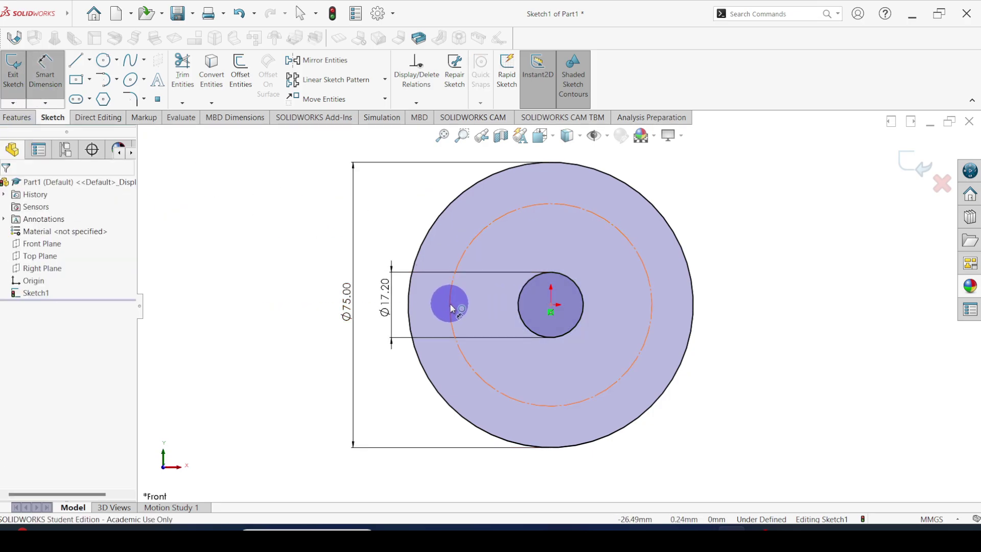
{"action": "left_click", "coordinate": [449, 302]}
{"action": "left_click", "coordinate": [284, 305]}
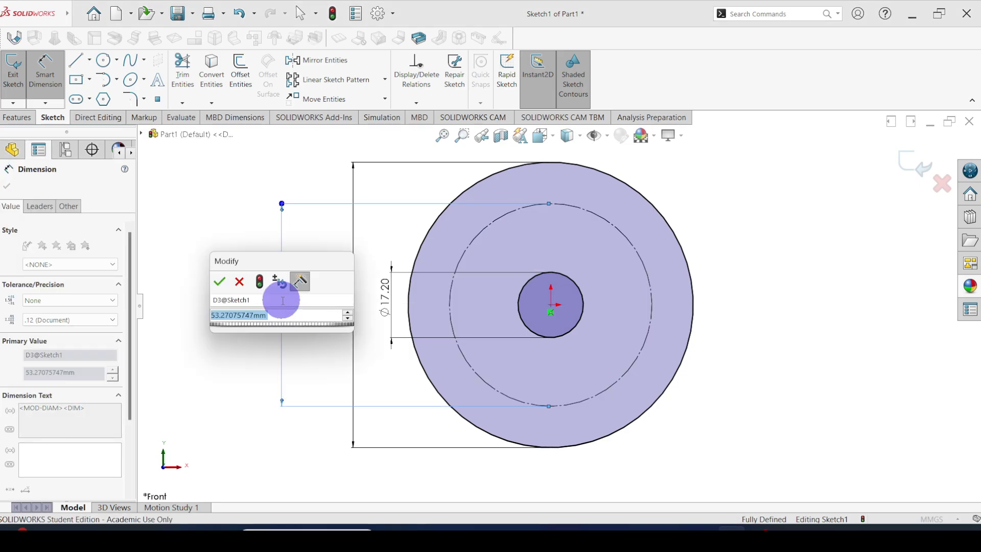
{"action": "left_click", "coordinate": [704, 527]}
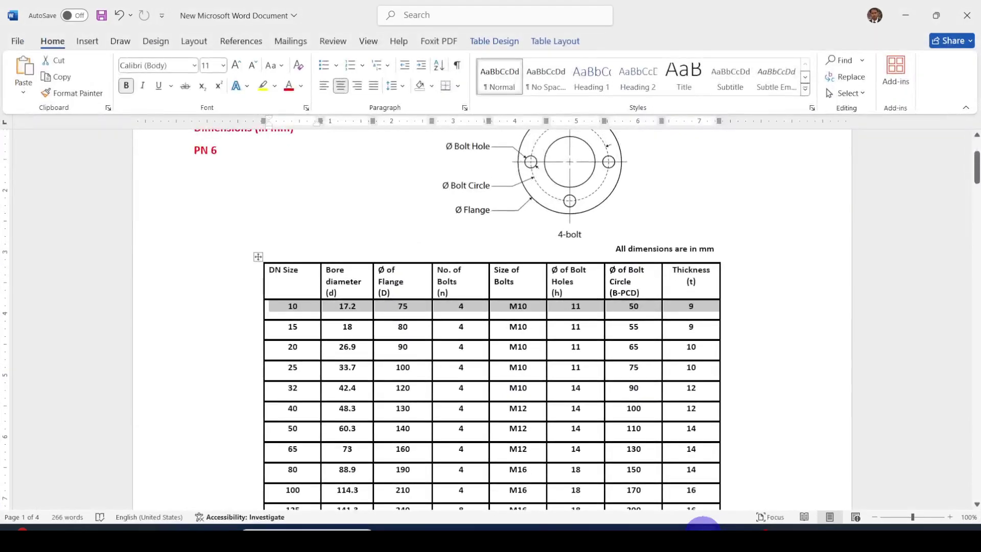
{"action": "left_click", "coordinate": [466, 530]}
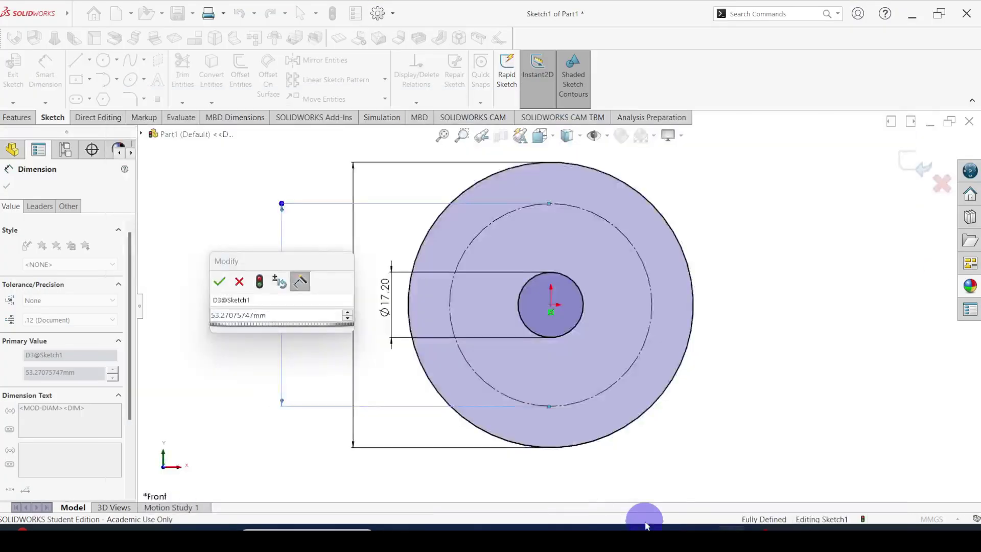
{"action": "double_click", "coordinate": [276, 320]}
{"action": "type", "text": "50"}
{"action": "key", "text": "Return"}
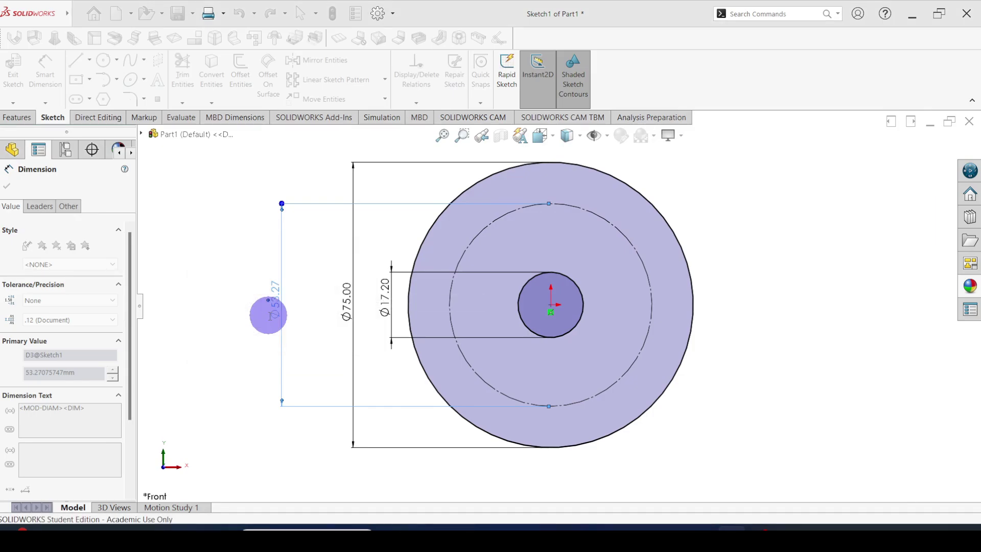
{"action": "left_click", "coordinate": [6, 186]}
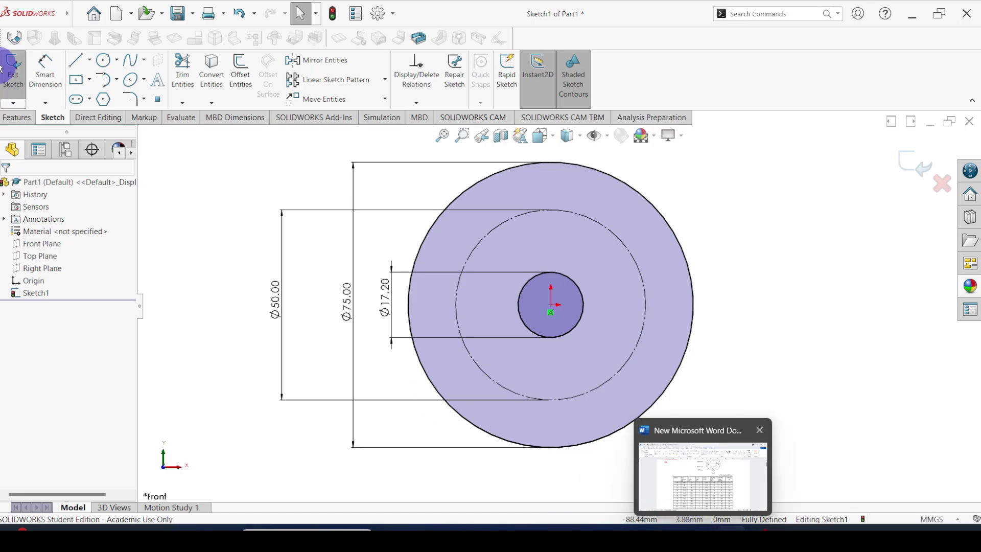
Step: Sketch a bolt hole circle about 8 mm in diameter, centred on the bolt circle directly above the origin
{"action": "left_click", "coordinate": [103, 62]}
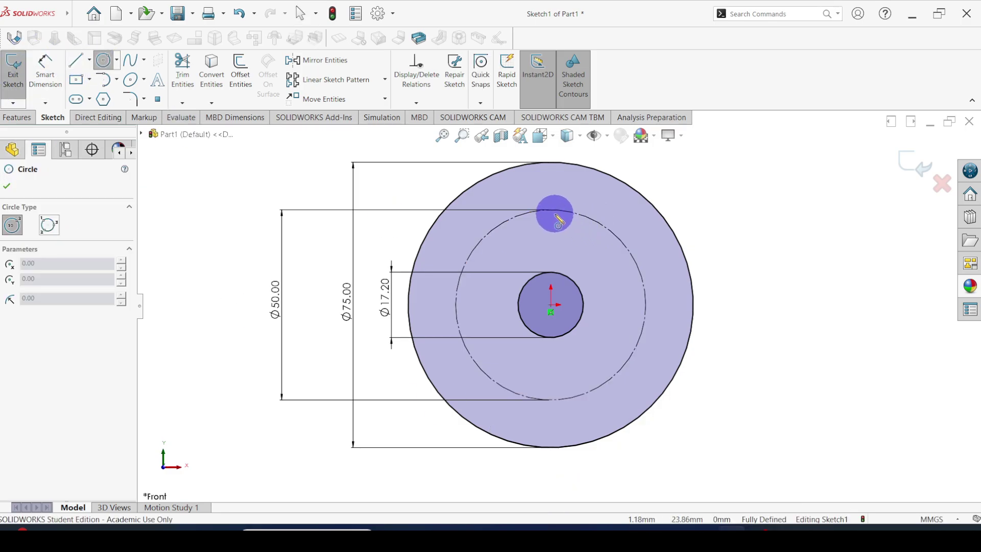
{"action": "left_click", "coordinate": [551, 210]}
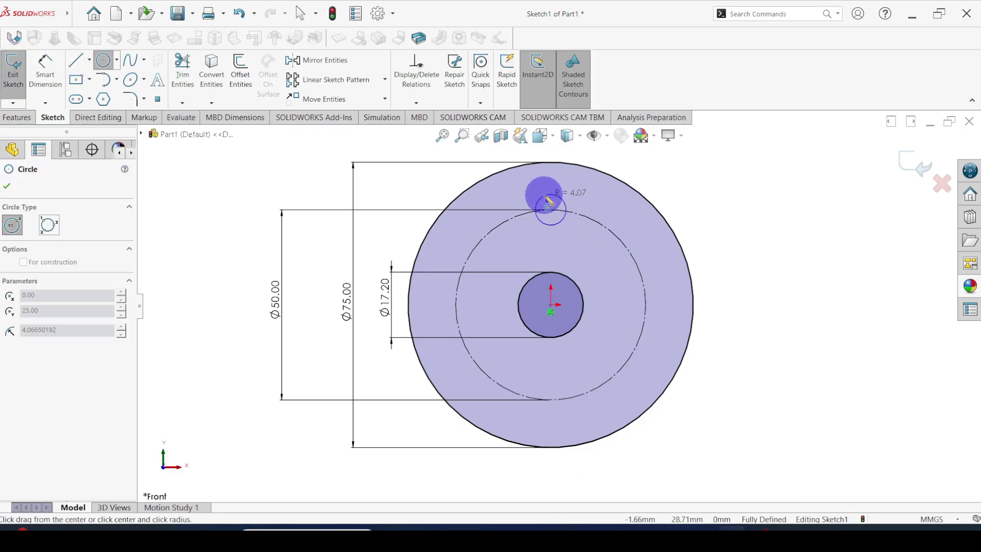
{"action": "left_click", "coordinate": [547, 200]}
{"action": "key", "text": "Escape"}
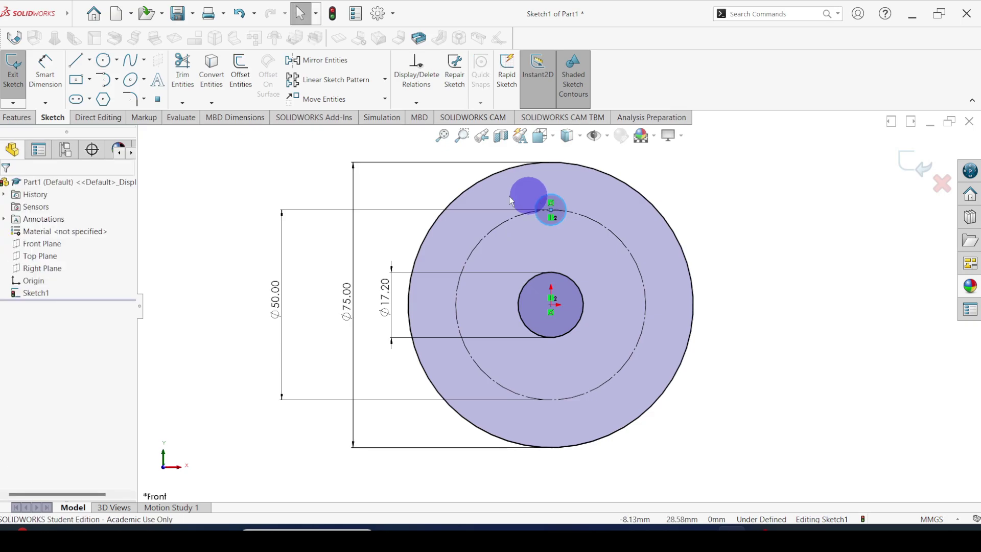
Step: Dimension the bolt hole circle to a diameter of 11 mm
{"action": "left_click", "coordinate": [32, 63]}
{"action": "left_click", "coordinate": [542, 205]}
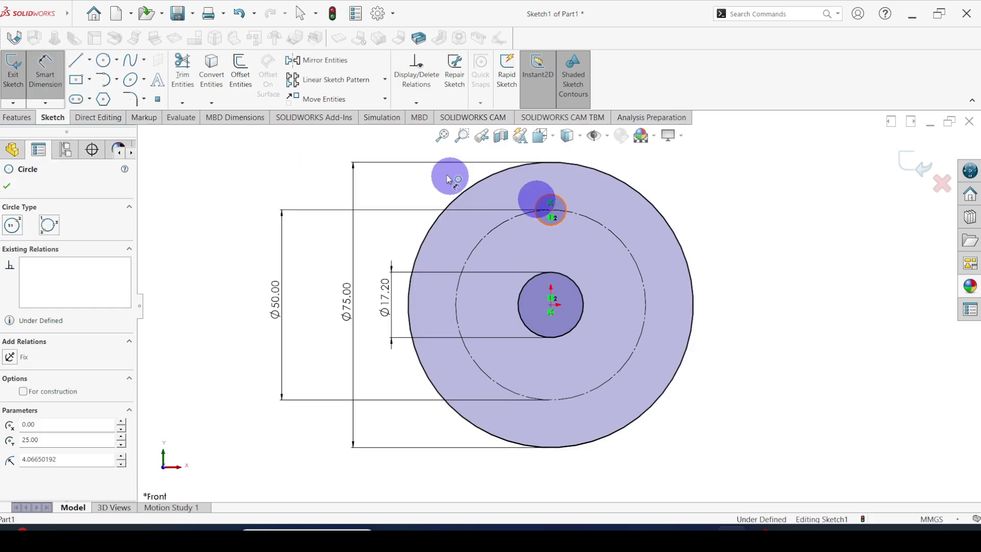
{"action": "left_click", "coordinate": [422, 170]}
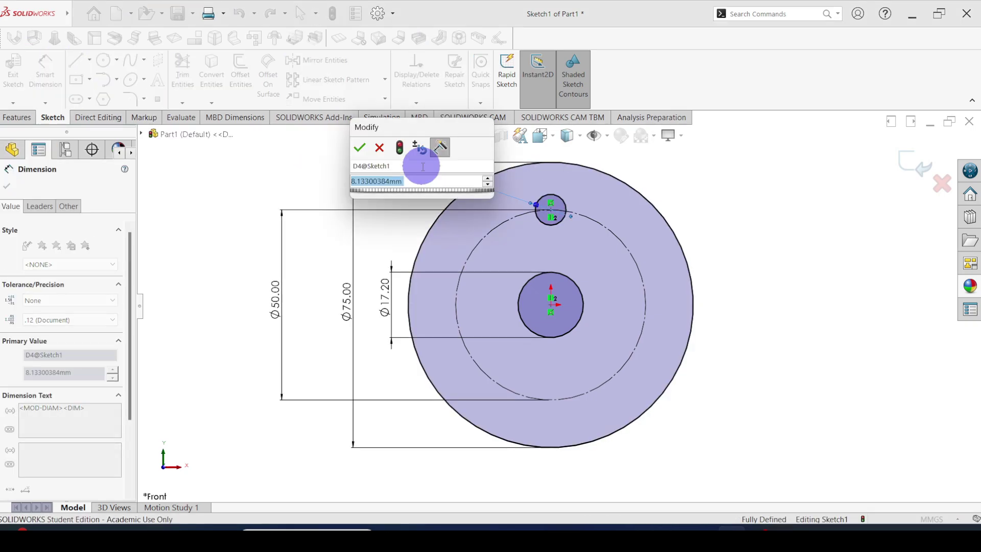
{"action": "type", "text": "11"}
{"action": "key", "text": "Return"}
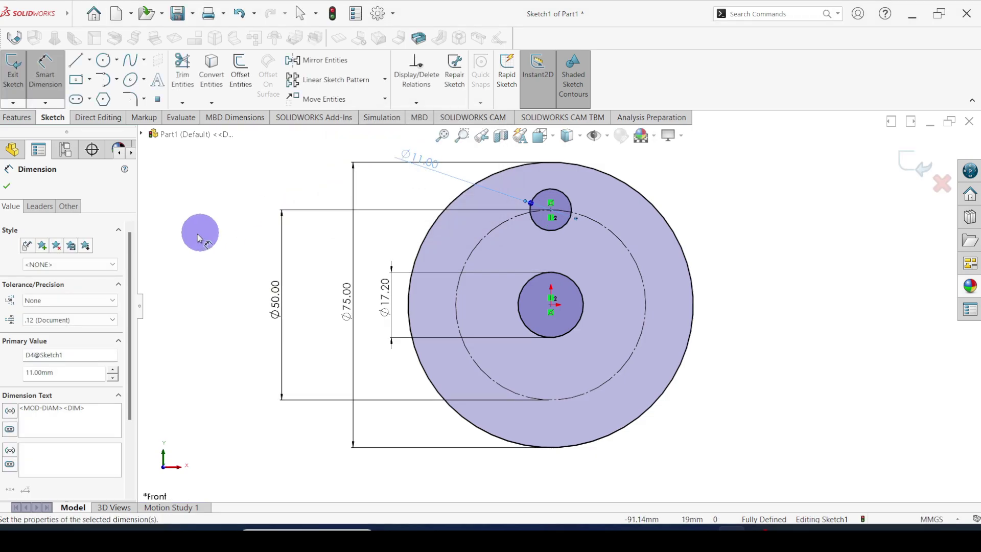
{"action": "left_click", "coordinate": [9, 186]}
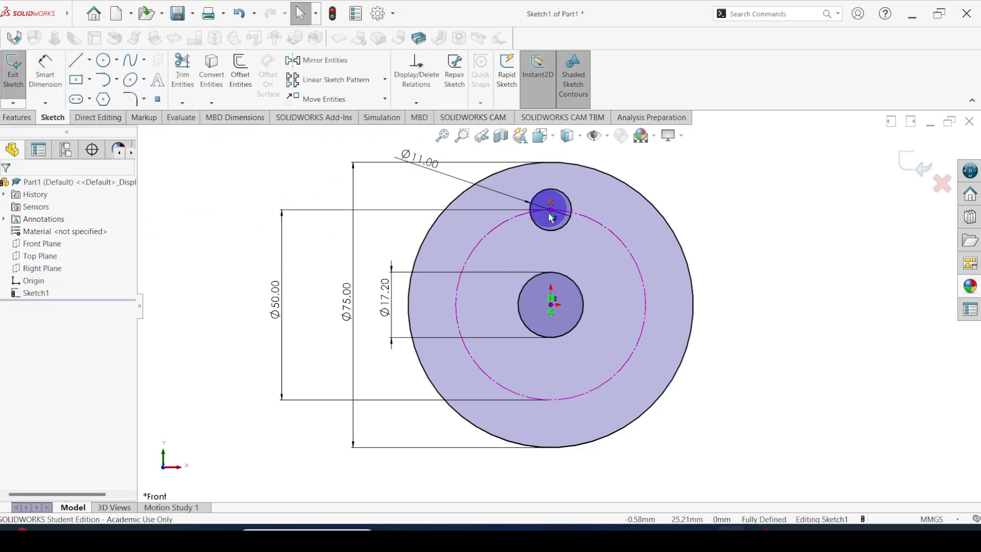
Step: Create a circular sketch pattern of the bolt hole with 4 equally spaced instances over 360 degrees about the origin
{"action": "left_click", "coordinate": [256, 202]}
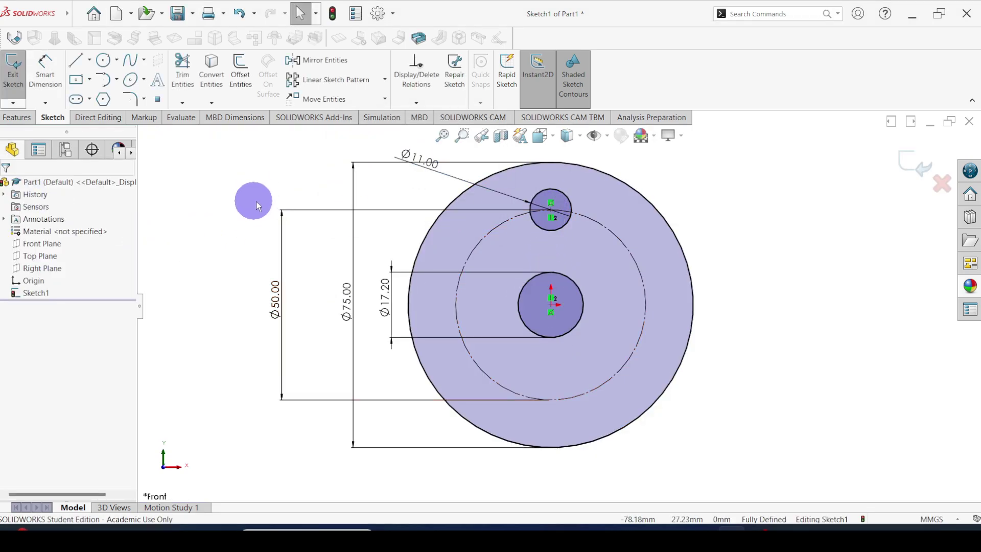
{"action": "left_click", "coordinate": [553, 193]}
{"action": "left_click", "coordinate": [315, 100]}
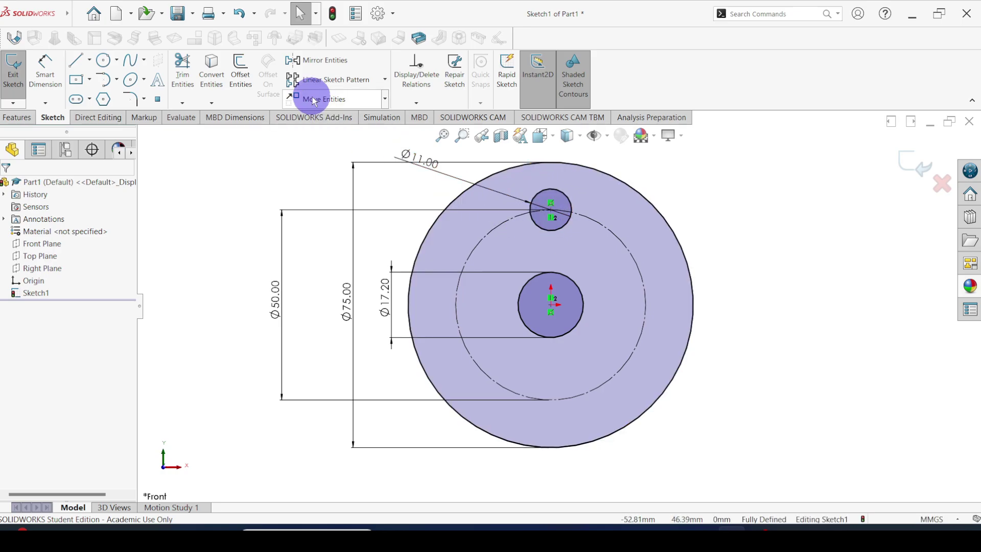
{"action": "left_click", "coordinate": [385, 79]}
{"action": "left_click", "coordinate": [345, 110]}
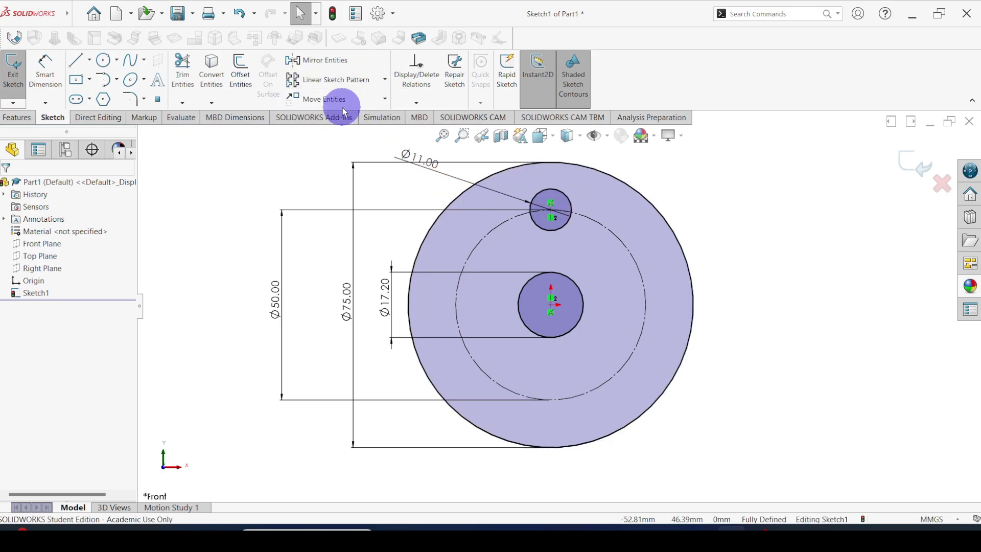
{"action": "left_click", "coordinate": [561, 197]}
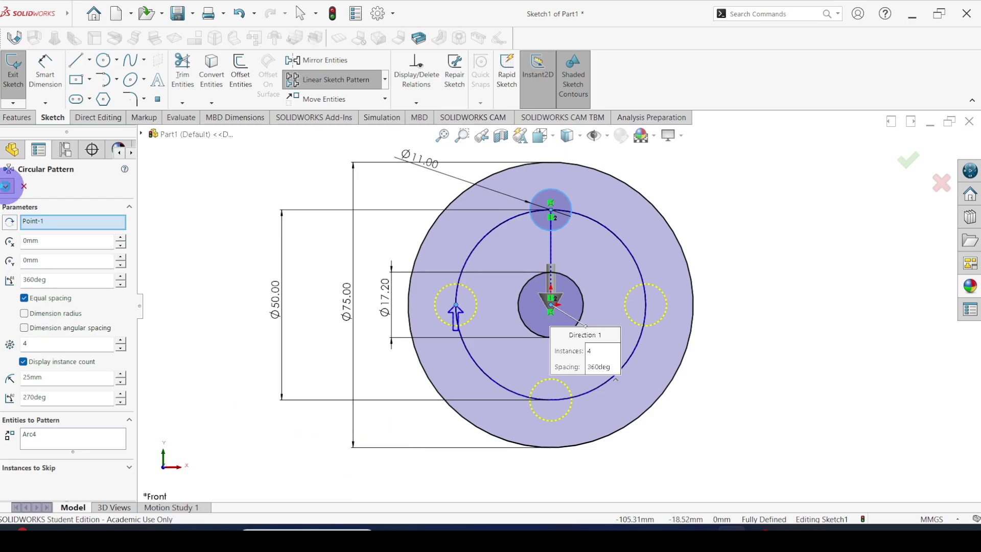
{"action": "left_click", "coordinate": [6, 186]}
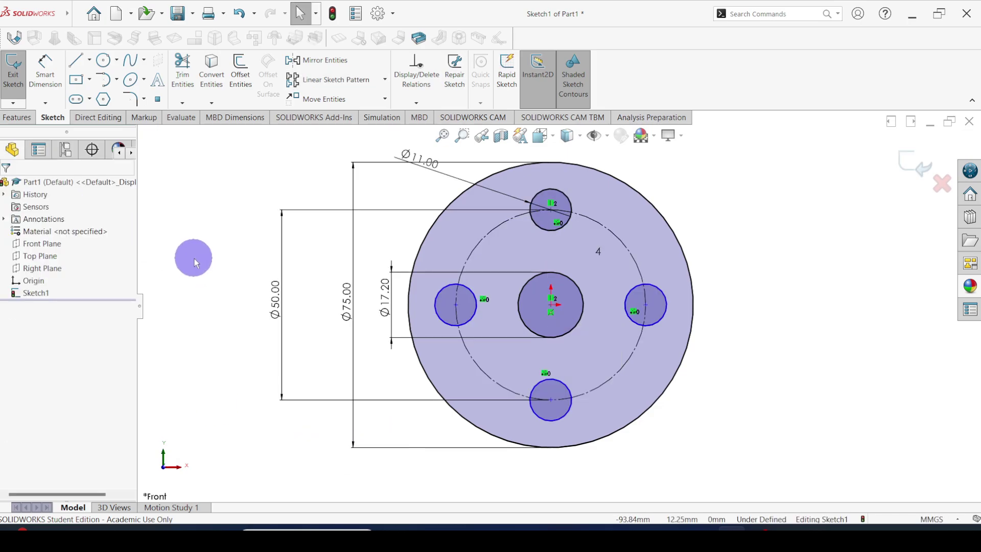
Step: Make the centres of the left and bottom patterned bolt holes coincident with the construction bolt circle
{"action": "left_click", "coordinate": [457, 308]}
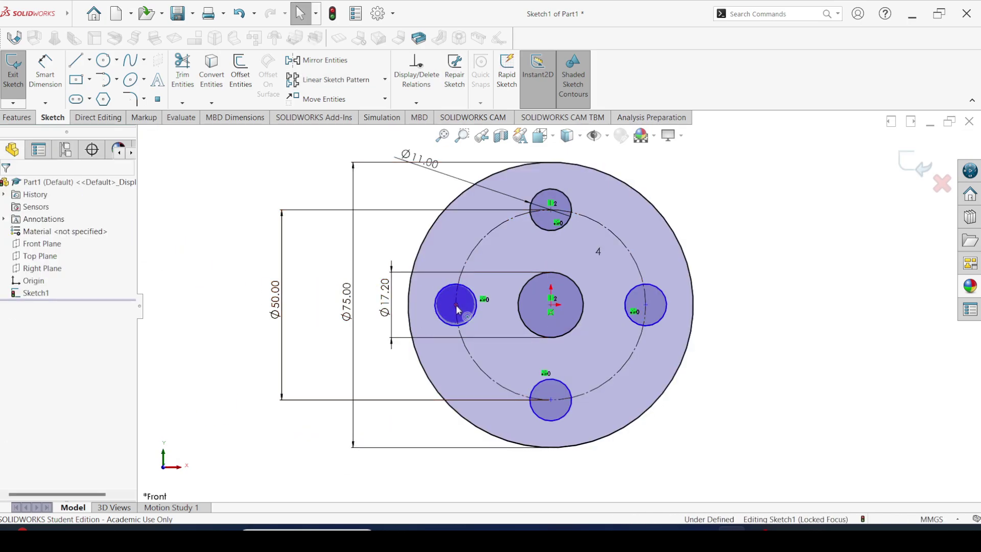
{"action": "left_click", "coordinate": [481, 364], "text": "ctrl"}
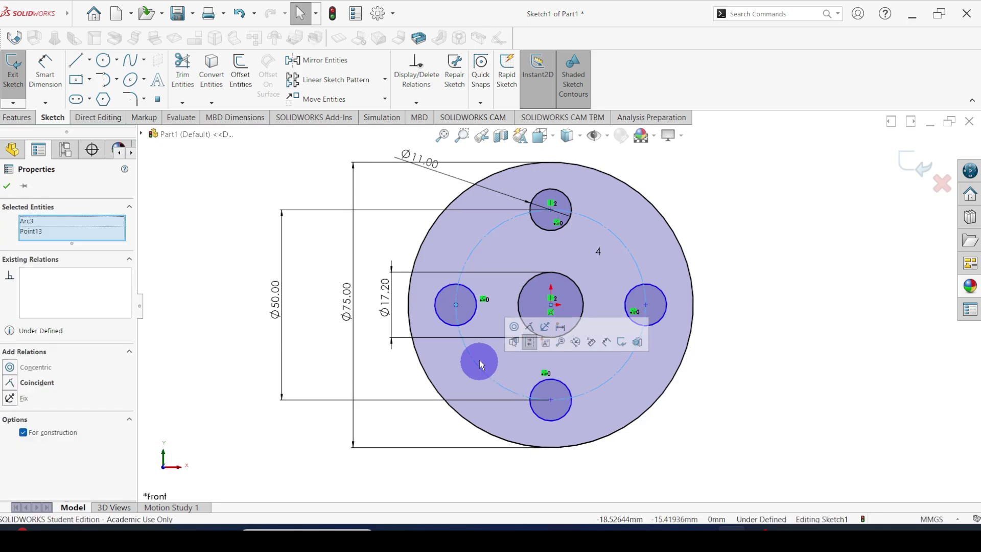
{"action": "left_click", "coordinate": [530, 327]}
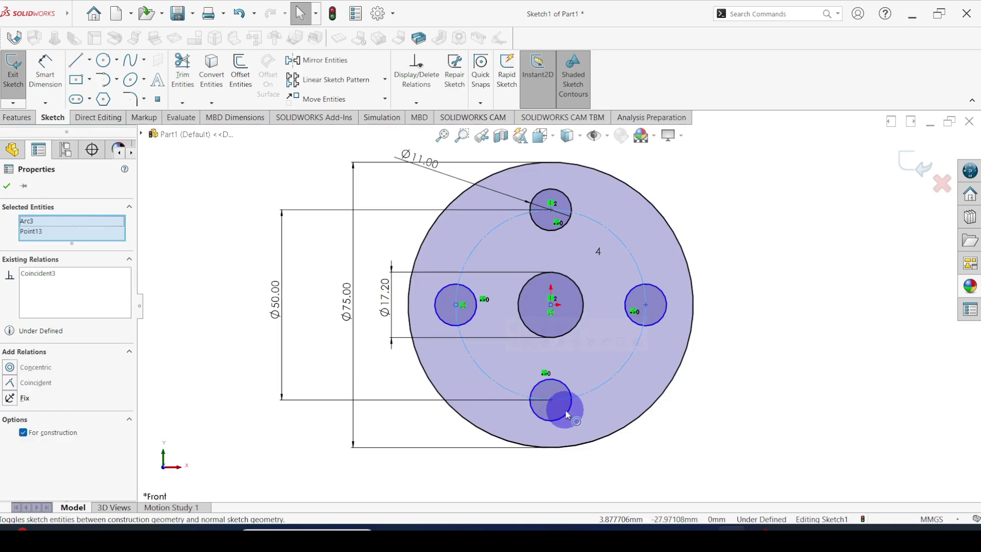
{"action": "left_click", "coordinate": [551, 400]}
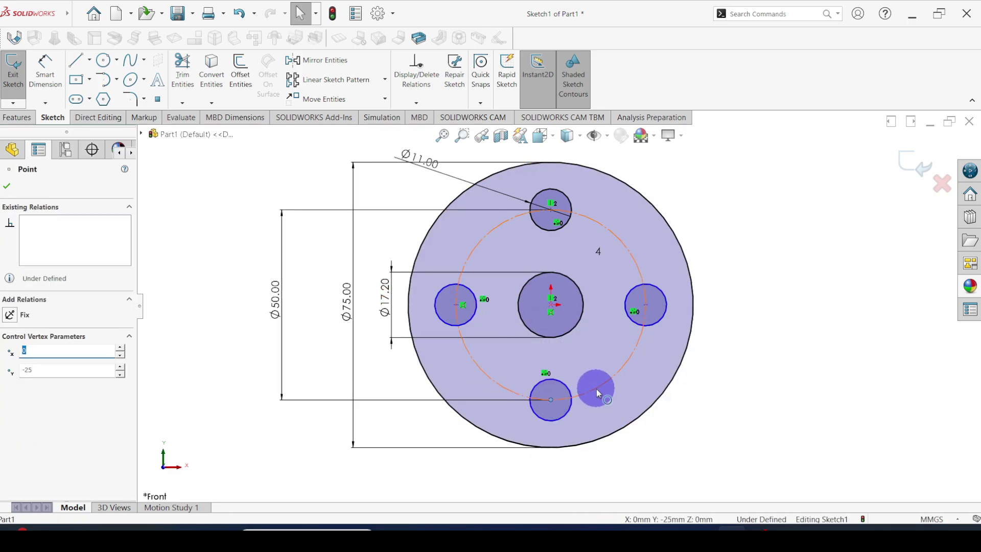
{"action": "left_click", "coordinate": [597, 388], "text": "ctrl"}
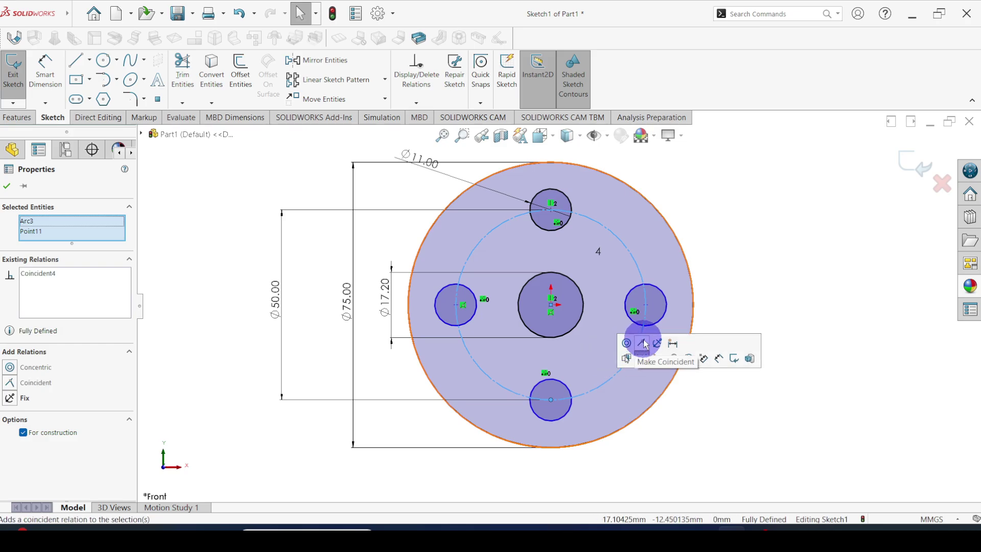
{"action": "left_click", "coordinate": [646, 305]}
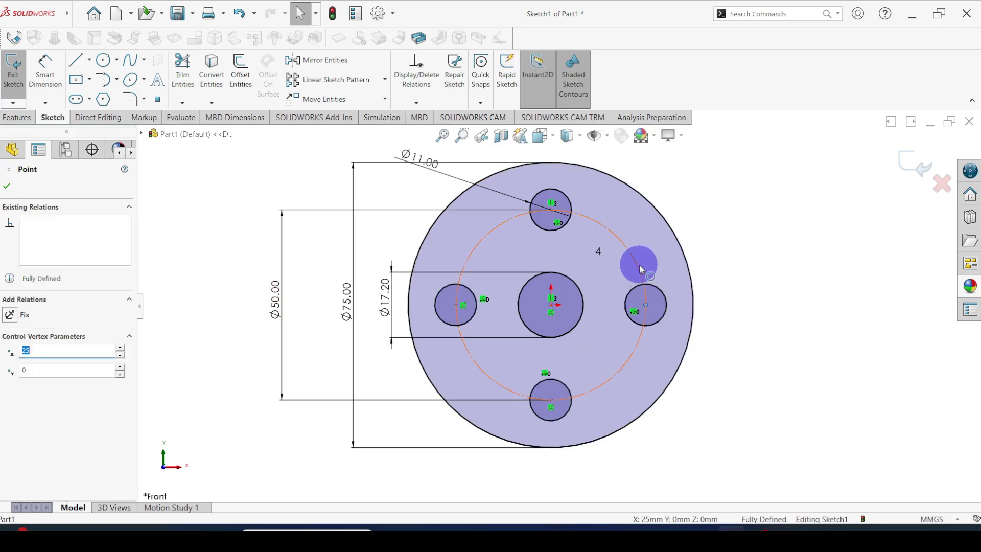
{"action": "key", "text": "Escape"}
Step: Check the DN 10 thickness in the Word table and extrude the flange sketch to a blind depth of 9 mm
{"action": "scroll", "coordinate": [544, 300], "scroll_direction": "down", "scroll_amount": 1}
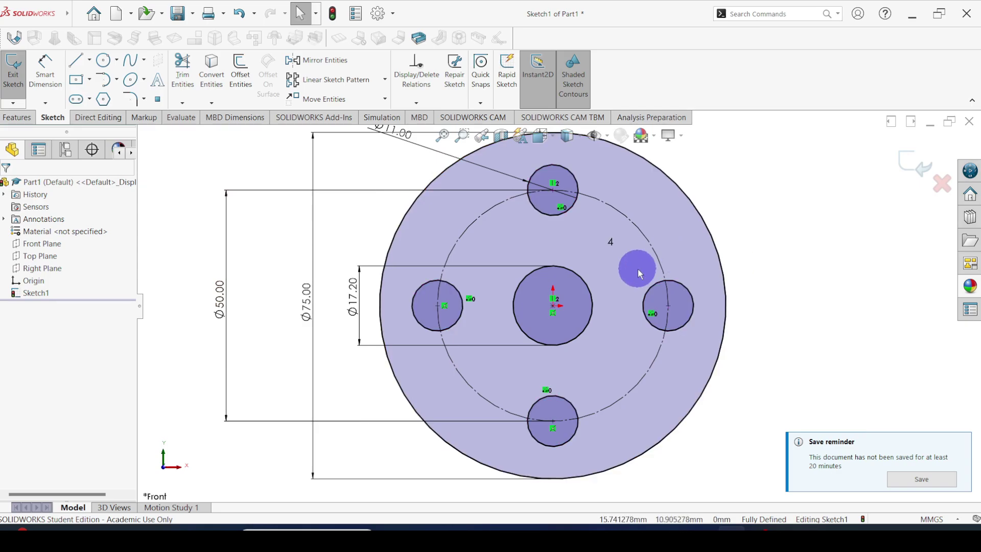
{"action": "scroll", "coordinate": [636, 263], "scroll_direction": "up", "scroll_amount": 2}
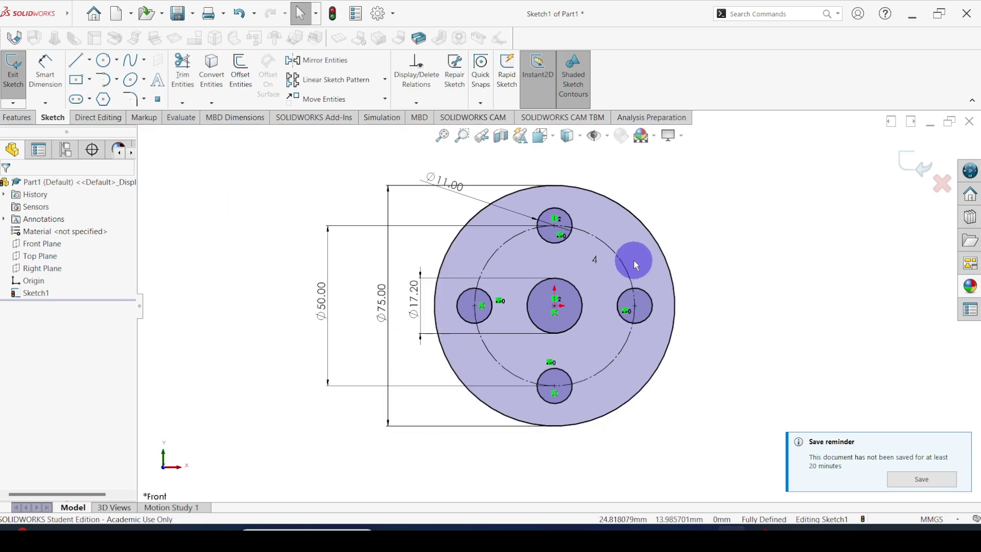
{"action": "left_click", "coordinate": [17, 117]}
{"action": "left_click", "coordinate": [20, 74]}
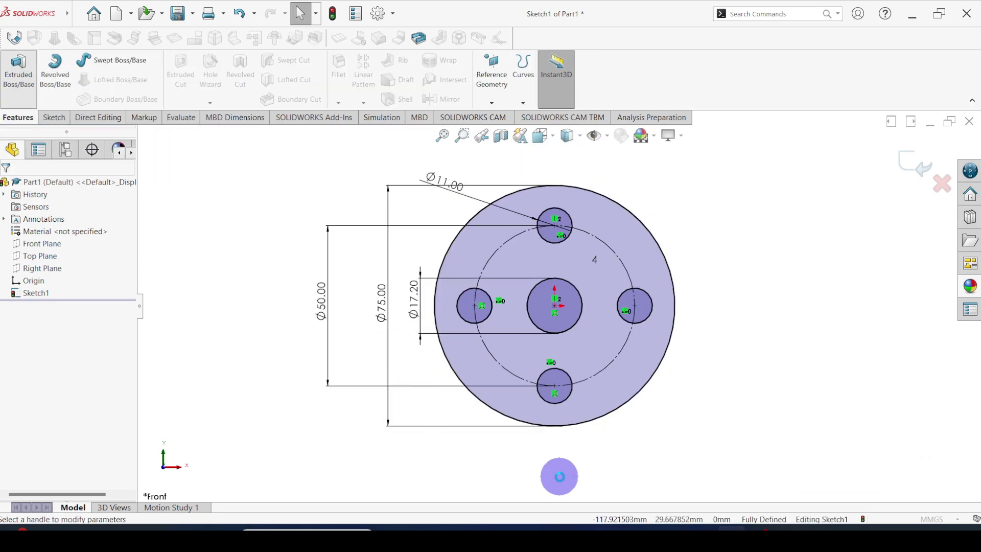
{"action": "left_click", "coordinate": [703, 527]}
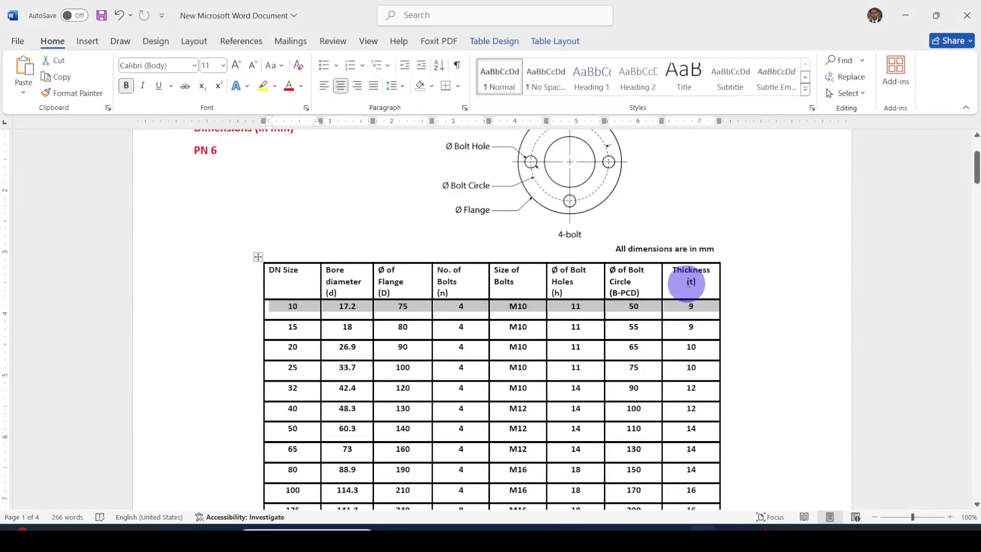
{"action": "left_click", "coordinate": [728, 529]}
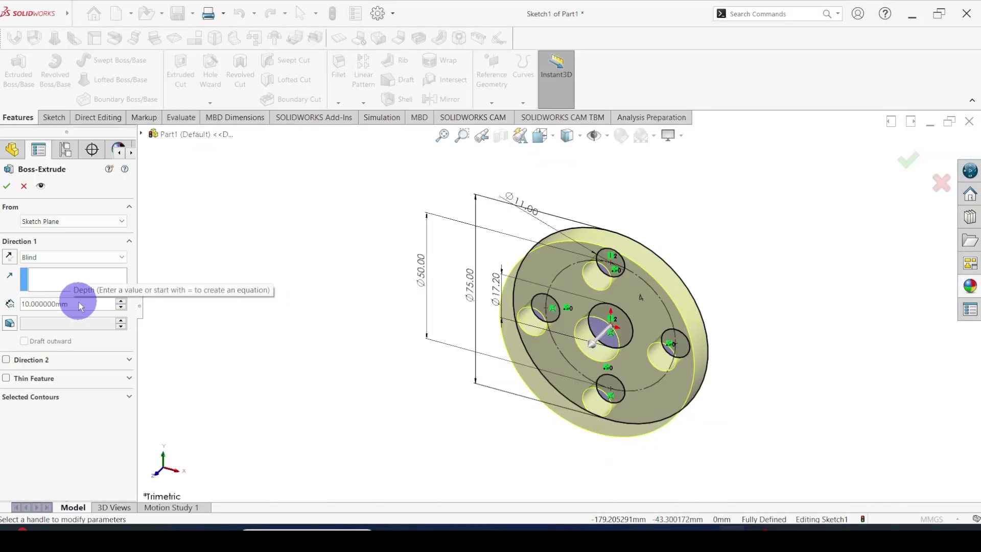
{"action": "left_click_drag", "start_coordinate": [79, 302], "coordinate": [7, 297]}
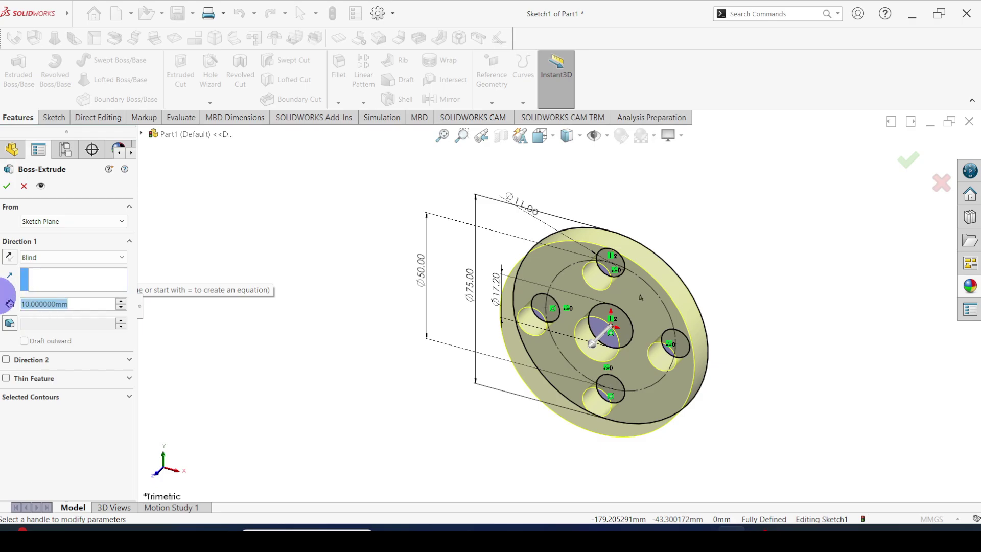
{"action": "type", "text": "9"}
{"action": "key", "text": "Return"}
{"action": "left_click", "coordinate": [6, 186]}
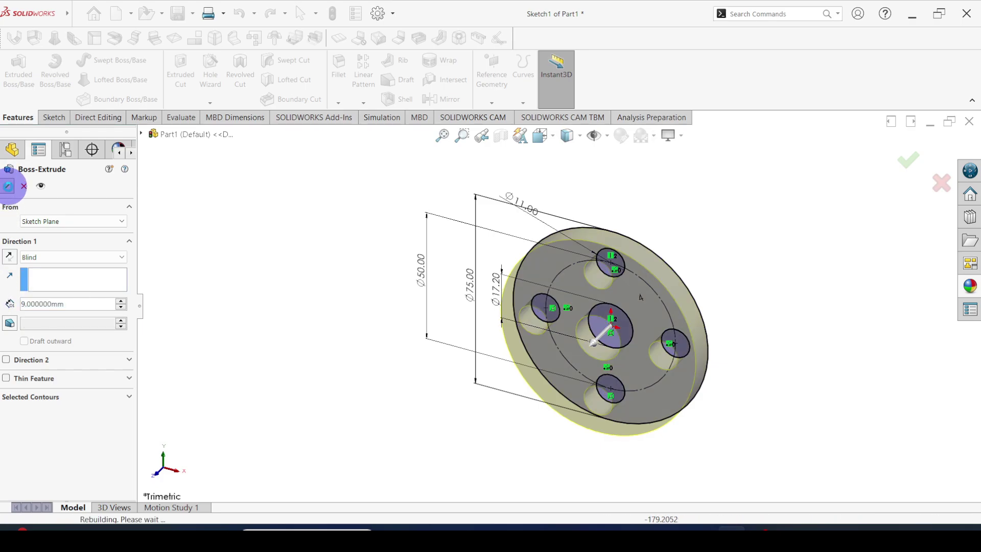
Step: Show the feature dimensions of the extruded flange in the graphics area
{"action": "middle_click_drag", "start_coordinate": [706, 357], "coordinate": [574, 258]}
{"action": "middle_click_drag", "start_coordinate": [695, 289], "coordinate": [622, 293]}
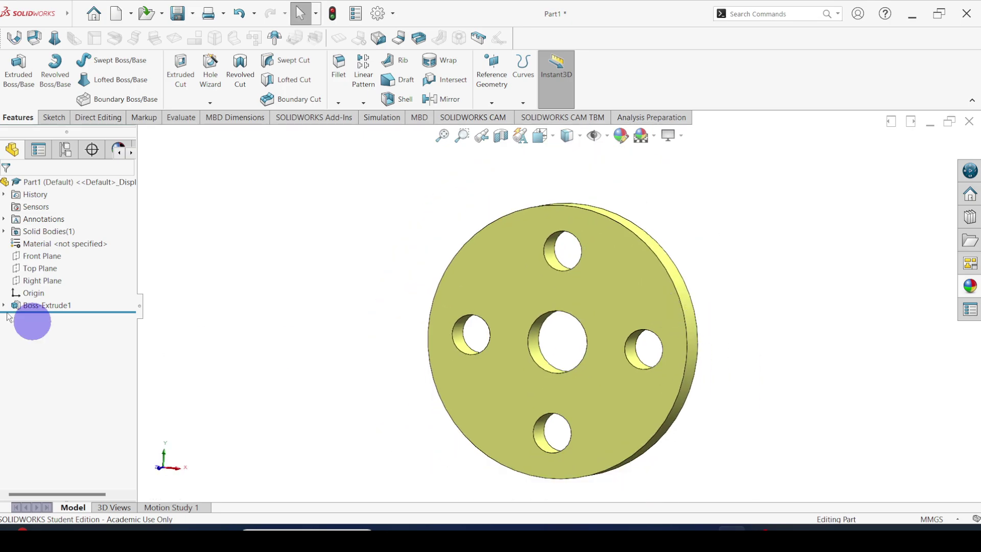
{"action": "right_click", "coordinate": [55, 224]}
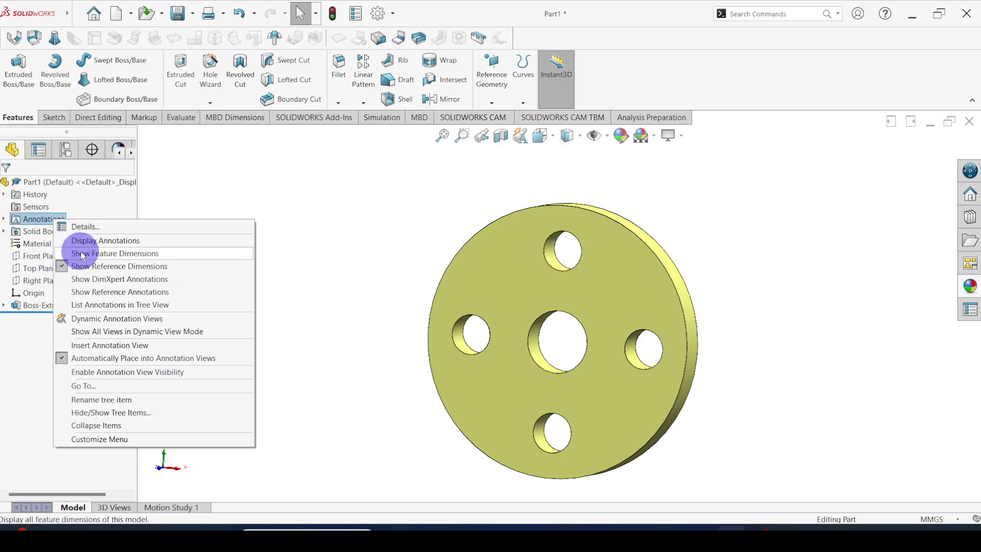
{"action": "left_click", "coordinate": [103, 254]}
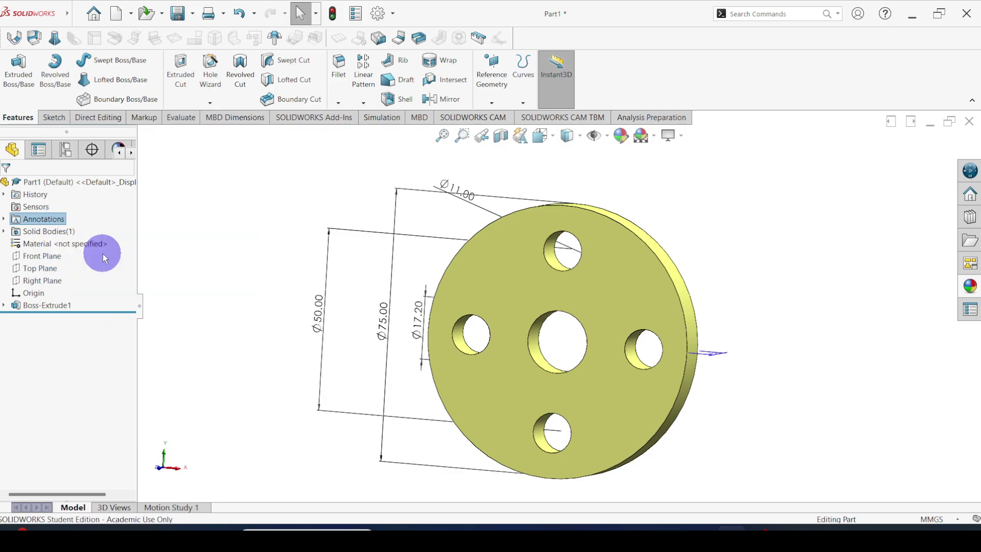
Step: Turn on the display of dimension names and move the thickness dimension away from the flange
{"action": "middle_click_drag", "start_coordinate": [535, 377], "coordinate": [601, 427]}
{"action": "scroll", "coordinate": [599, 427], "scroll_direction": "down", "scroll_amount": 3}
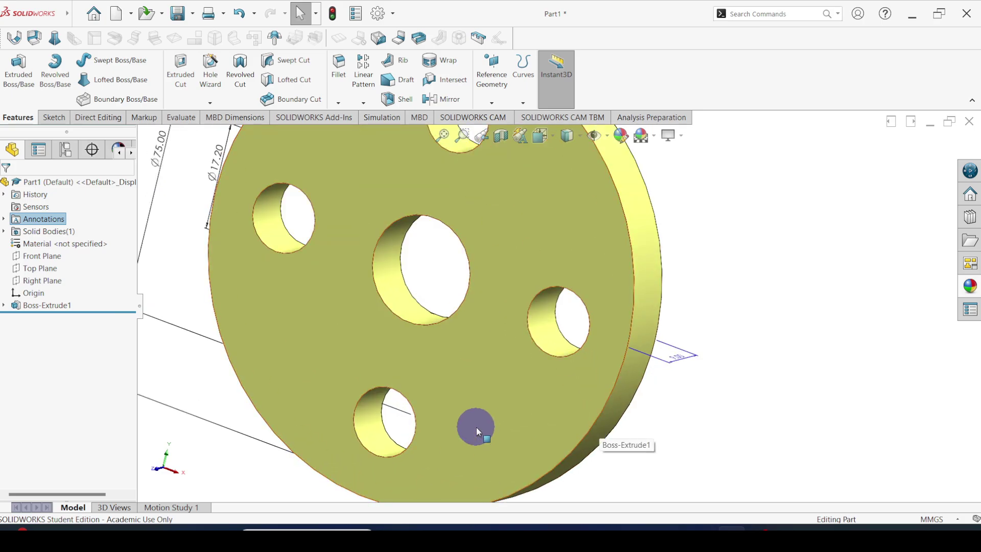
{"action": "scroll", "coordinate": [477, 421], "scroll_direction": "up", "scroll_amount": 5}
{"action": "scroll", "coordinate": [477, 289], "scroll_direction": "down", "scroll_amount": 2}
{"action": "scroll", "coordinate": [532, 273], "scroll_direction": "up", "scroll_amount": 3}
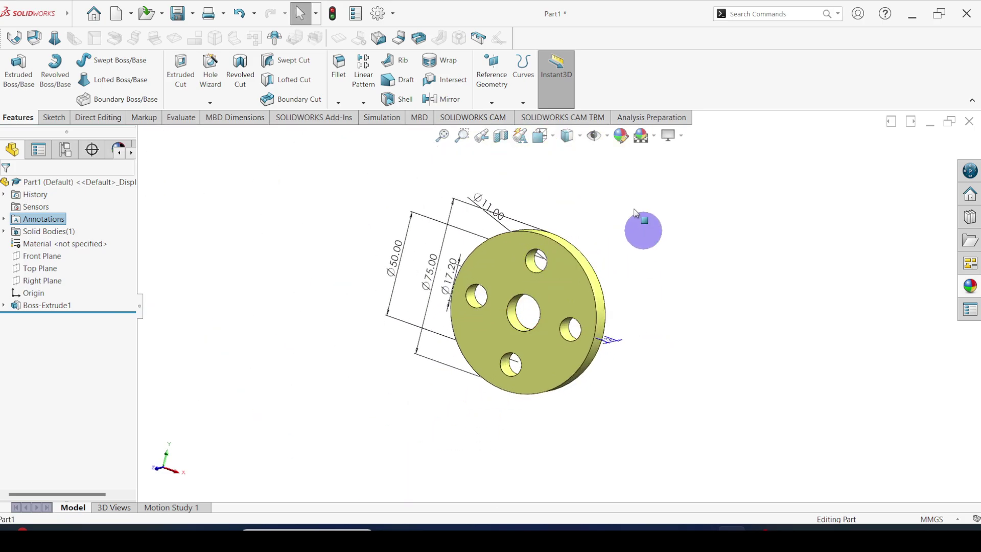
{"action": "left_click", "coordinate": [607, 136]}
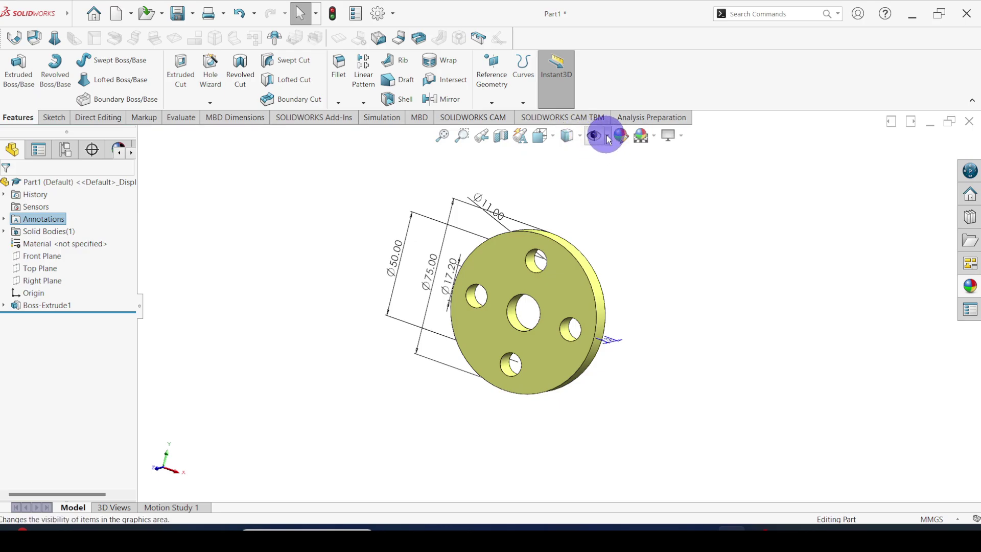
{"action": "left_click", "coordinate": [608, 139]}
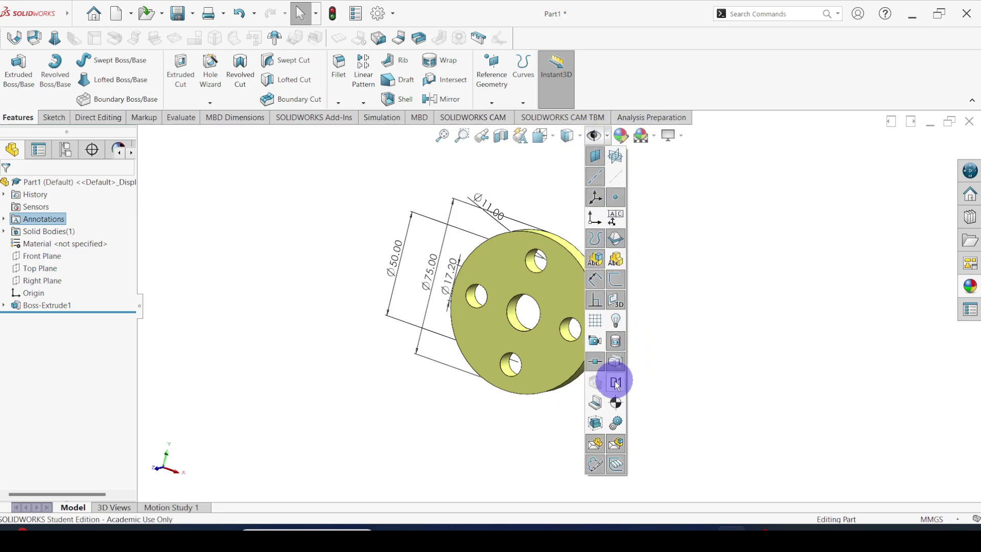
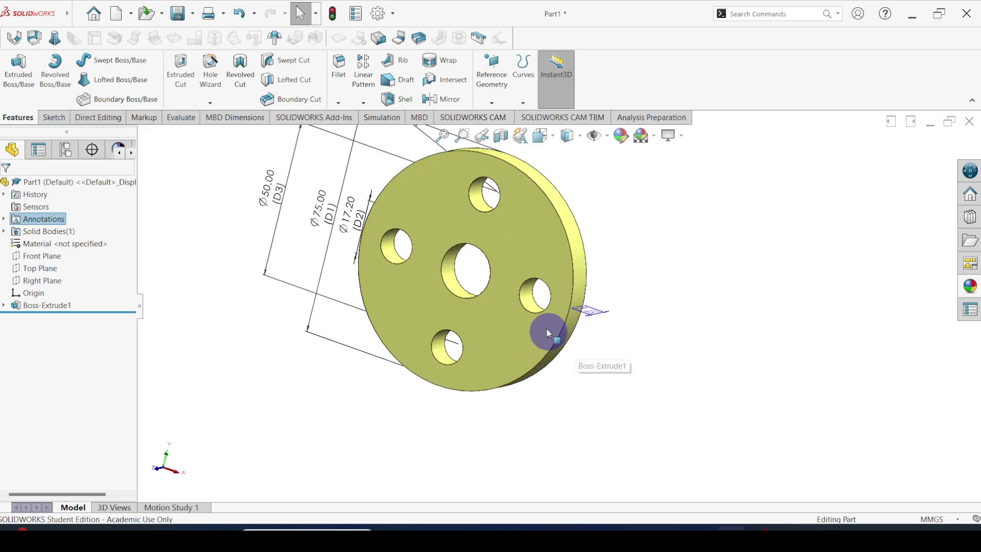
{"action": "left_click_drag", "start_coordinate": [595, 304], "coordinate": [640, 266]}
Step: Rename the flange's 75 mm outside diameter dimension as "Outer diameter"
{"action": "middle_click_drag", "start_coordinate": [529, 379], "coordinate": [465, 324]}
{"action": "middle_click_drag", "start_coordinate": [607, 309], "coordinate": [465, 397]}
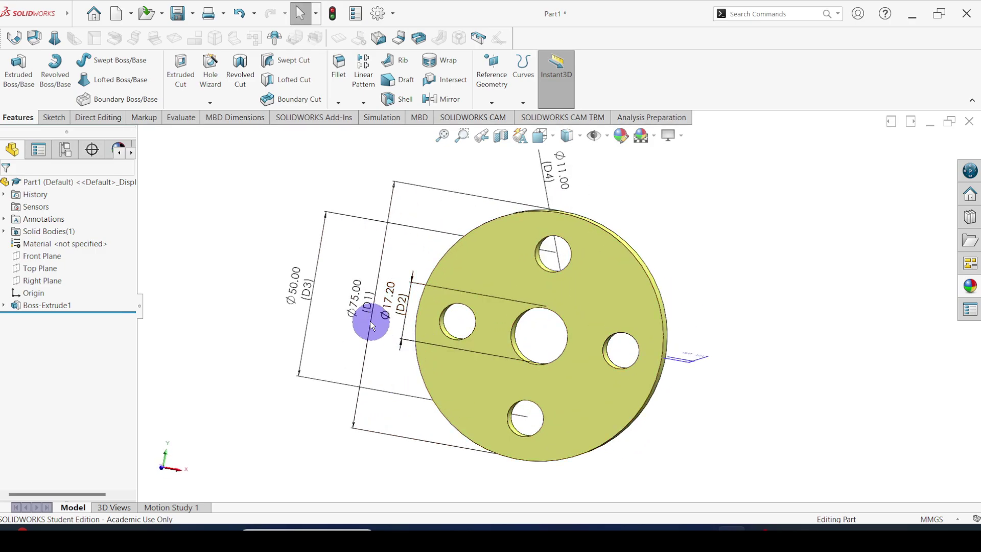
{"action": "double_click", "coordinate": [356, 308]}
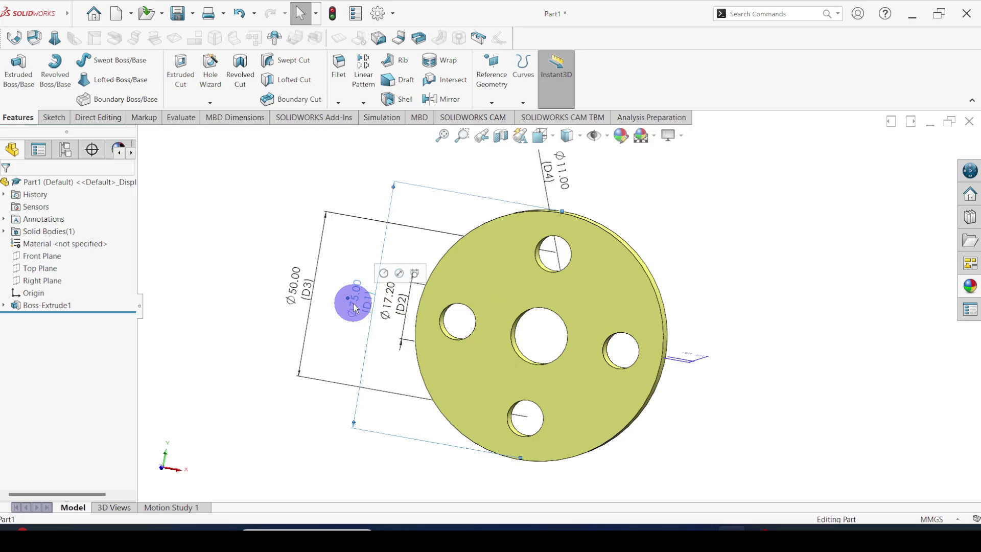
{"action": "left_click", "coordinate": [330, 304]}
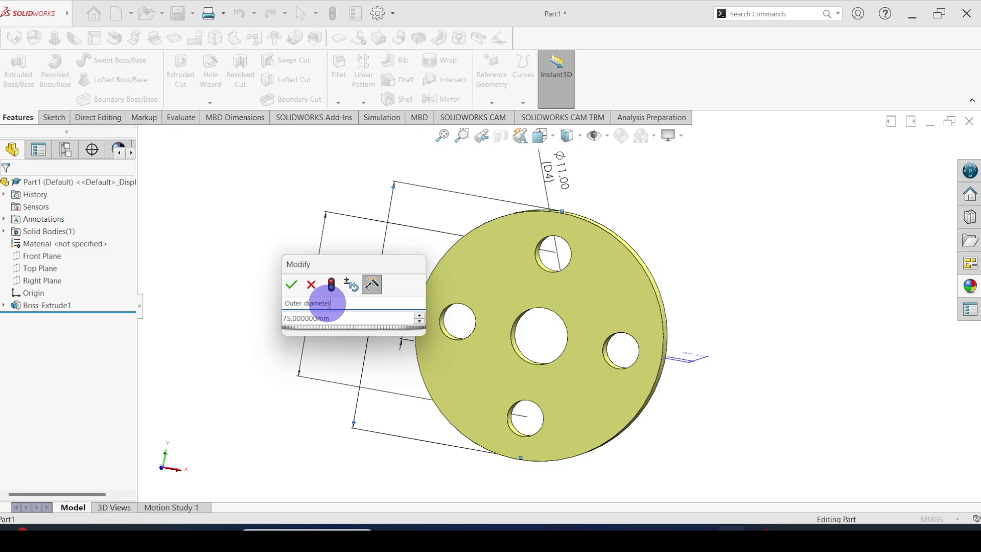
{"action": "left_click", "coordinate": [289, 282]}
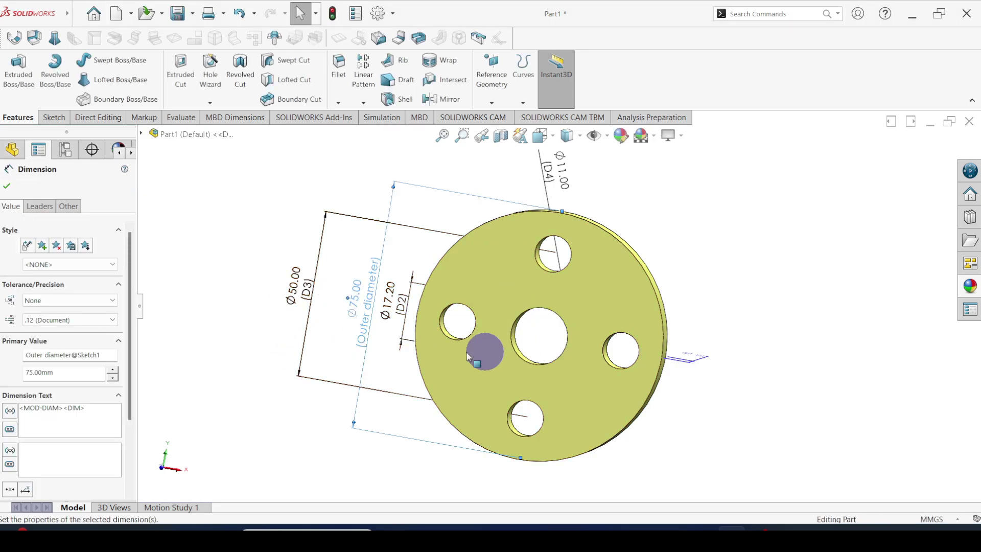
Step: Rename the central hole's diameter dimension as "bore diameter"
{"action": "double_click", "coordinate": [389, 306]}
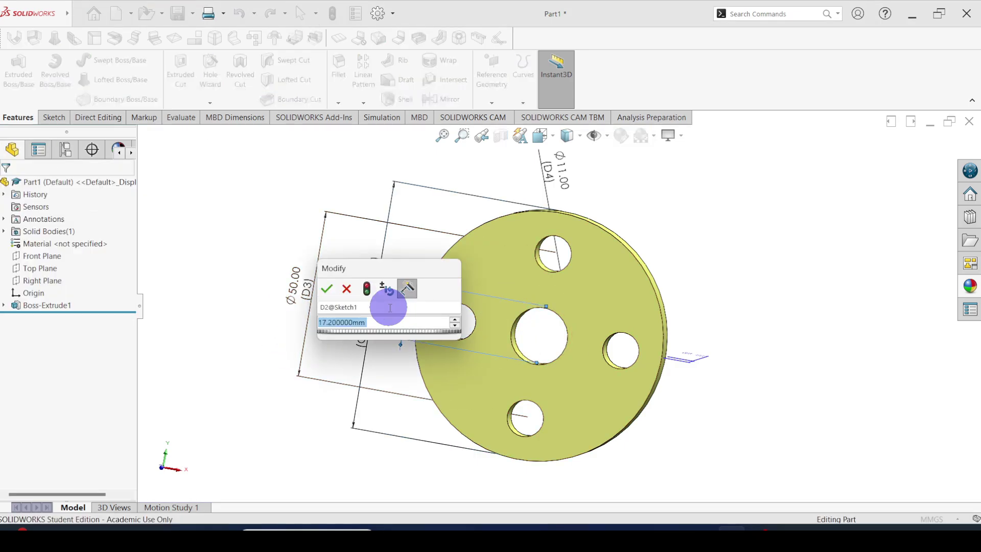
{"action": "left_click", "coordinate": [359, 307]}
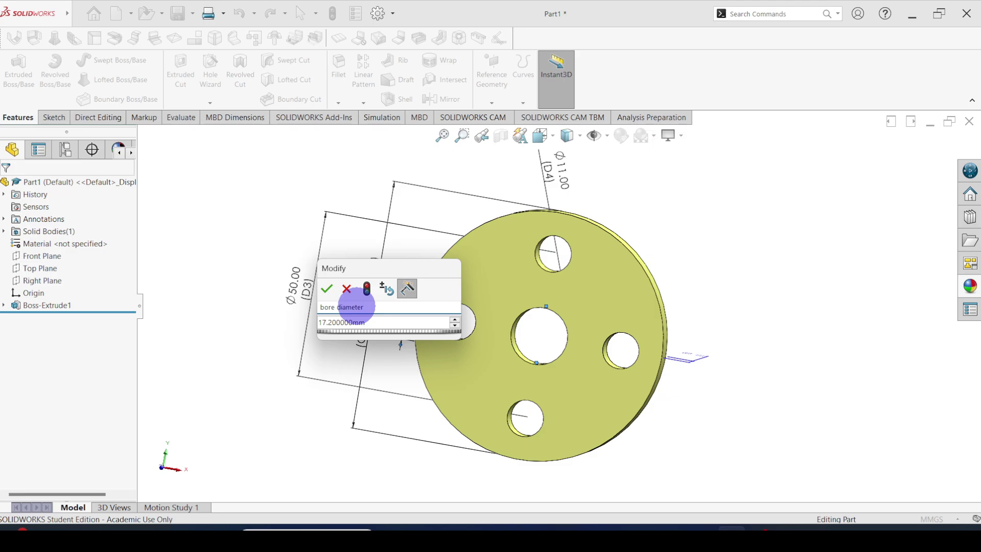
{"action": "left_click", "coordinate": [326, 289]}
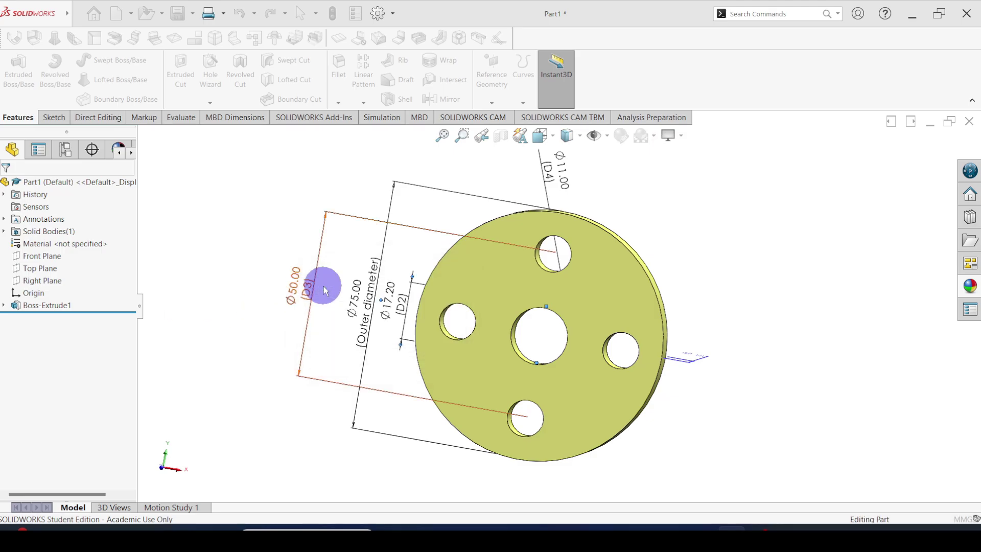
{"action": "middle_click_drag", "start_coordinate": [358, 296], "coordinate": [561, 226]}
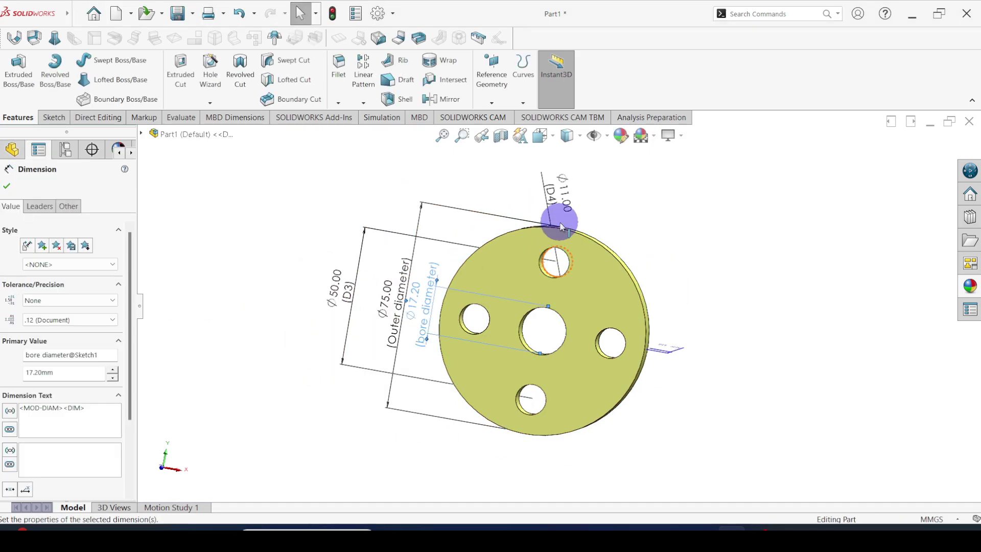
{"action": "key", "text": "Escape"}
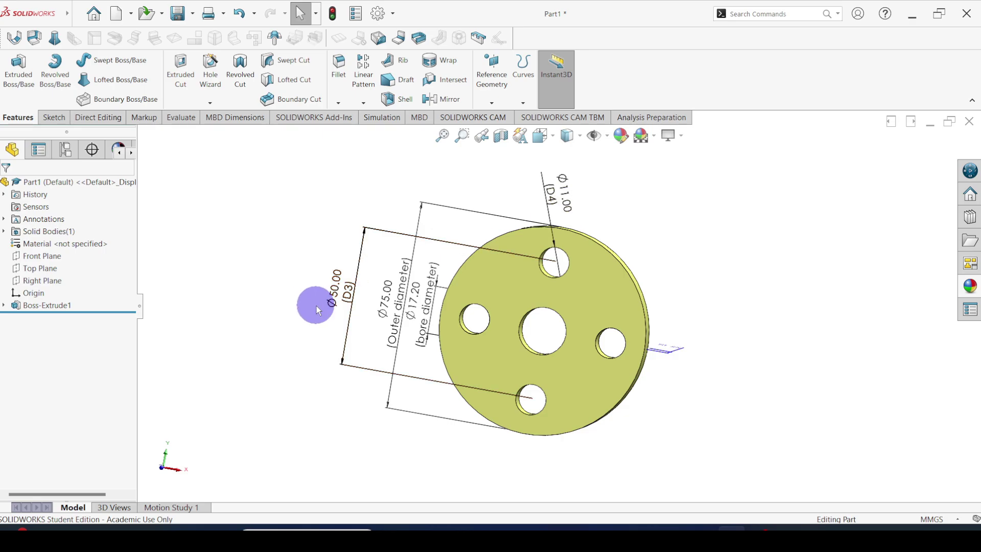
Step: Rename the bolt circle's diameter dimension as "PCD"
{"action": "double_click", "coordinate": [335, 287]}
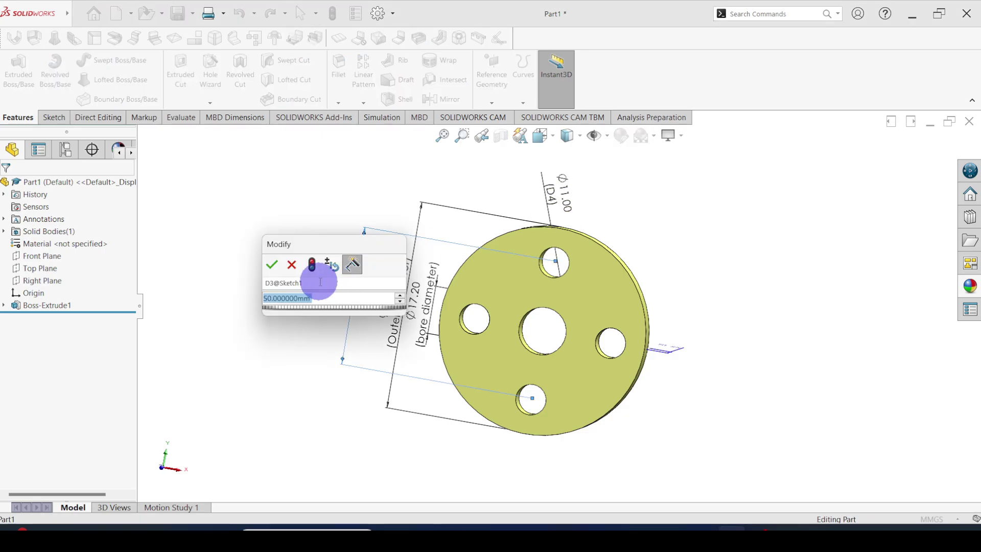
{"action": "double_click", "coordinate": [318, 282]}
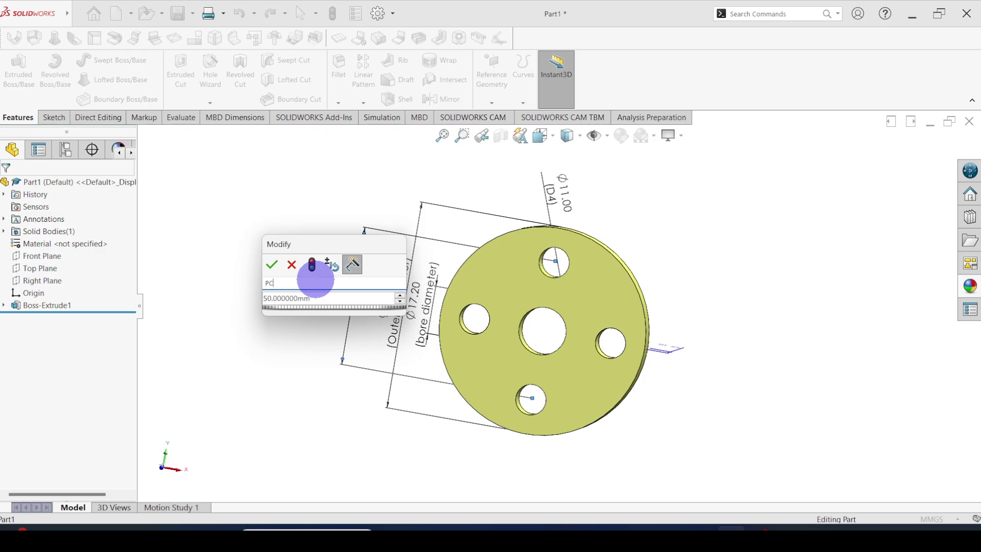
{"action": "left_click", "coordinate": [272, 264]}
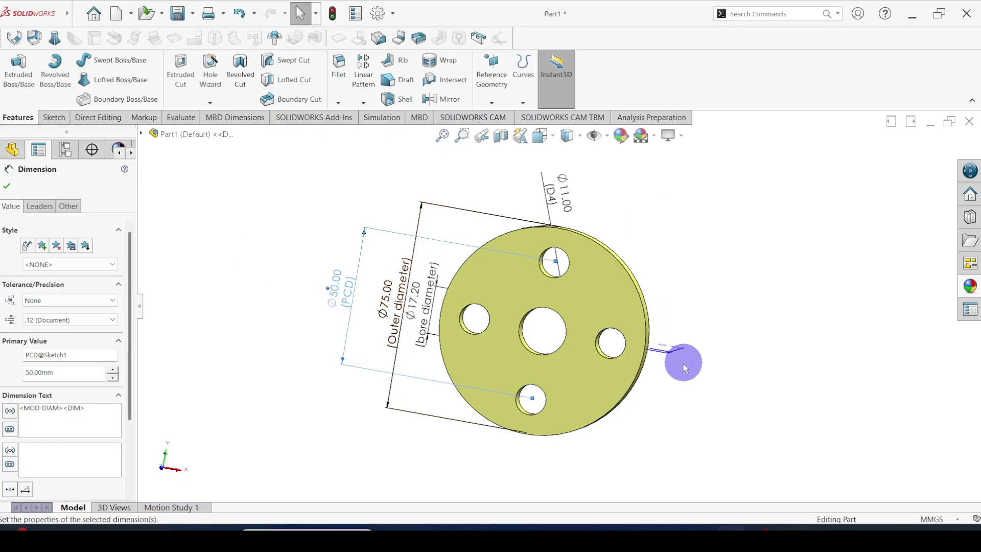
Step: Rename the flange's extrusion depth dimension as "thickness"
{"action": "mouse_move", "coordinate": [683, 363]}
{"action": "middle_mouse_down"}
{"action": "mouse_move", "coordinate": [668, 410]}
{"action": "mouse_move", "coordinate": [673, 354]}
{"action": "middle_mouse_up"}
{"action": "double_click", "coordinate": [679, 312]}
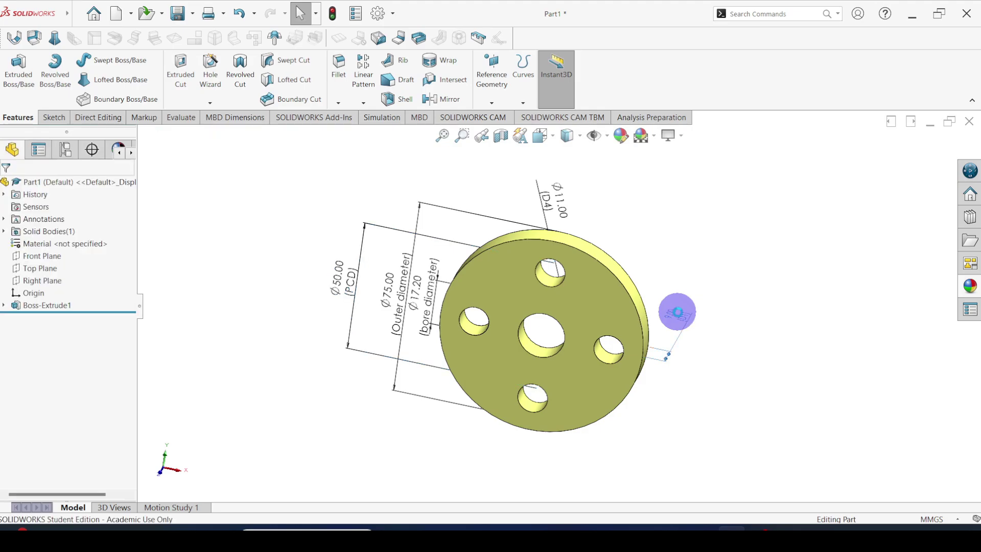
{"action": "left_click", "coordinate": [653, 313]}
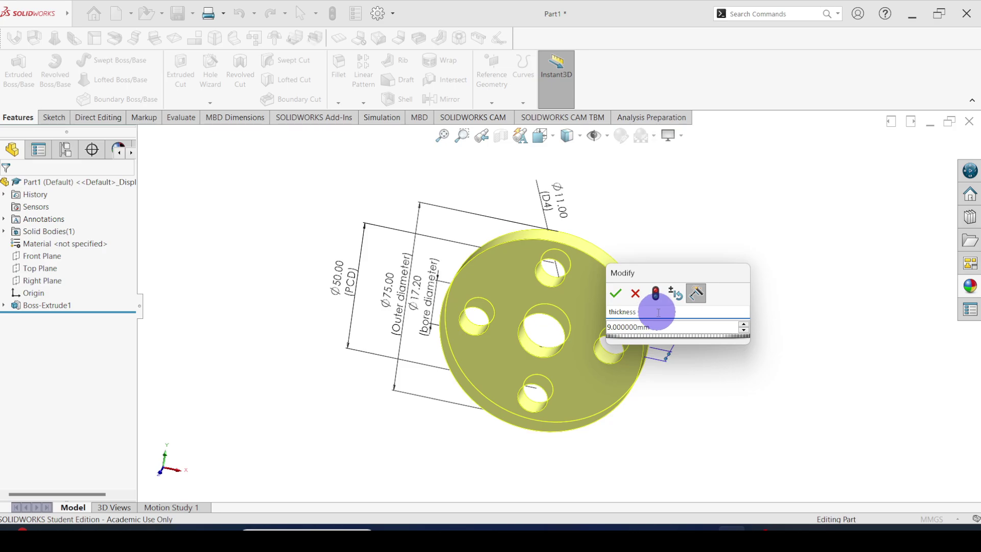
{"action": "left_click", "coordinate": [616, 294]}
Step: Rename the bolt hole's diameter dimension as "hole diameter"
{"action": "double_click", "coordinate": [559, 205]}
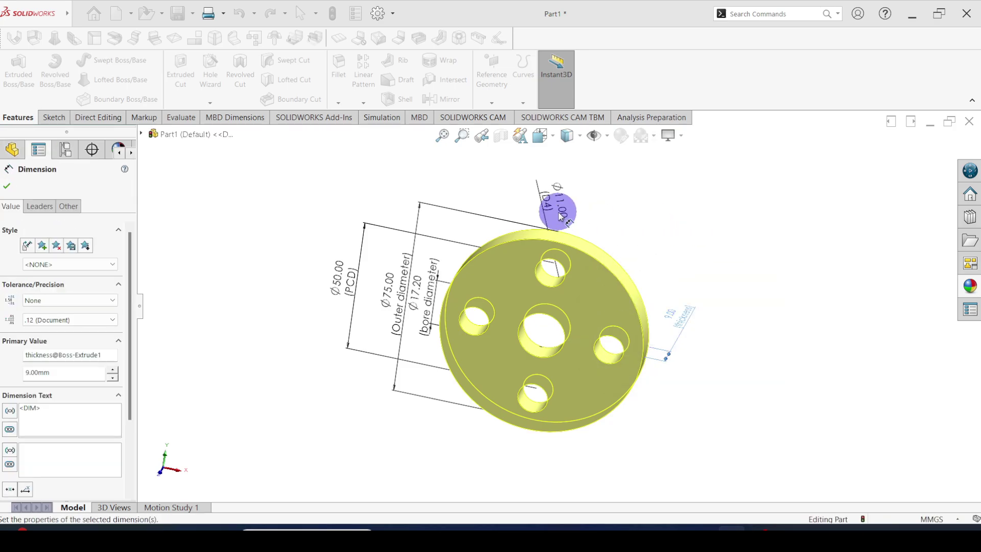
{"action": "left_click", "coordinate": [511, 203]}
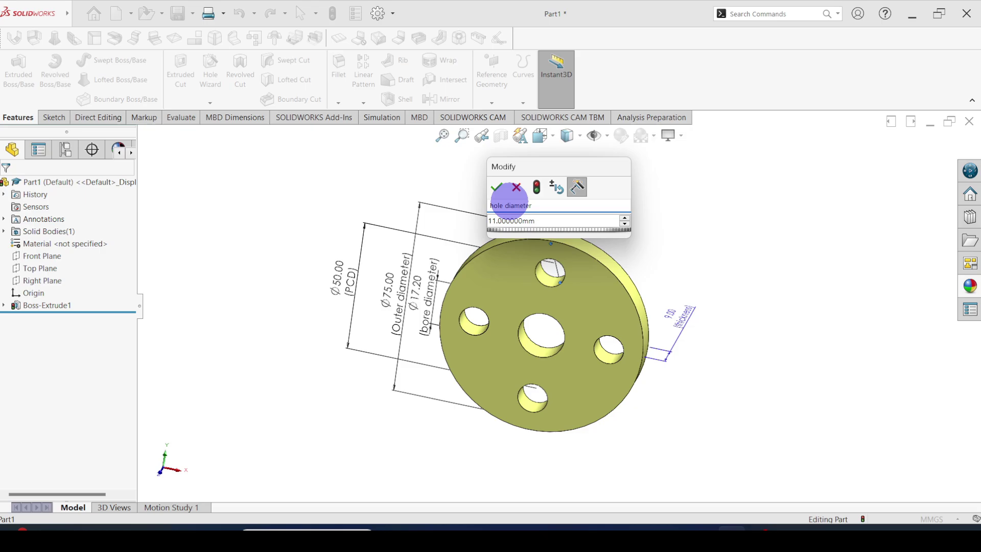
{"action": "left_click", "coordinate": [495, 187]}
{"action": "left_click", "coordinate": [548, 200]}
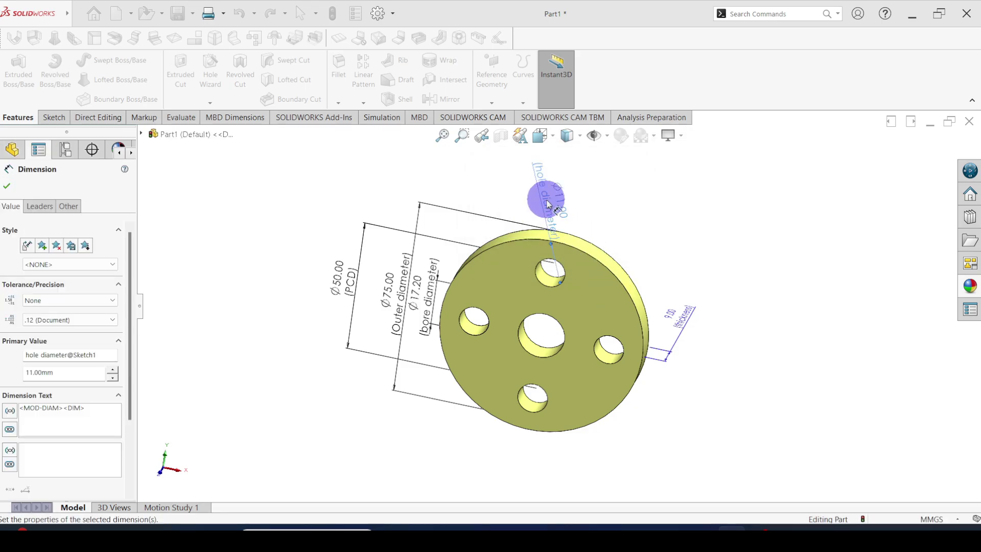
{"action": "left_click", "coordinate": [548, 244]}
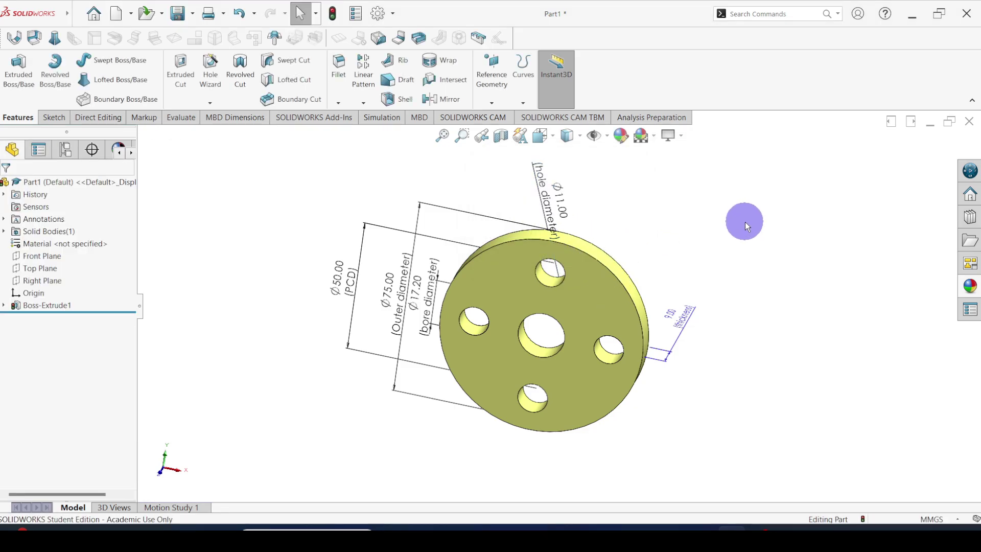
Step: Rename the circular pattern's instance count dimension as "number of holes"
{"action": "mouse_move", "coordinate": [528, 272]}
{"action": "middle_mouse_down"}
{"action": "mouse_move", "coordinate": [554, 285]}
{"action": "mouse_move", "coordinate": [605, 244]}
{"action": "mouse_move", "coordinate": [685, 318]}
{"action": "mouse_move", "coordinate": [730, 309]}
{"action": "mouse_move", "coordinate": [538, 288]}
{"action": "middle_mouse_up"}
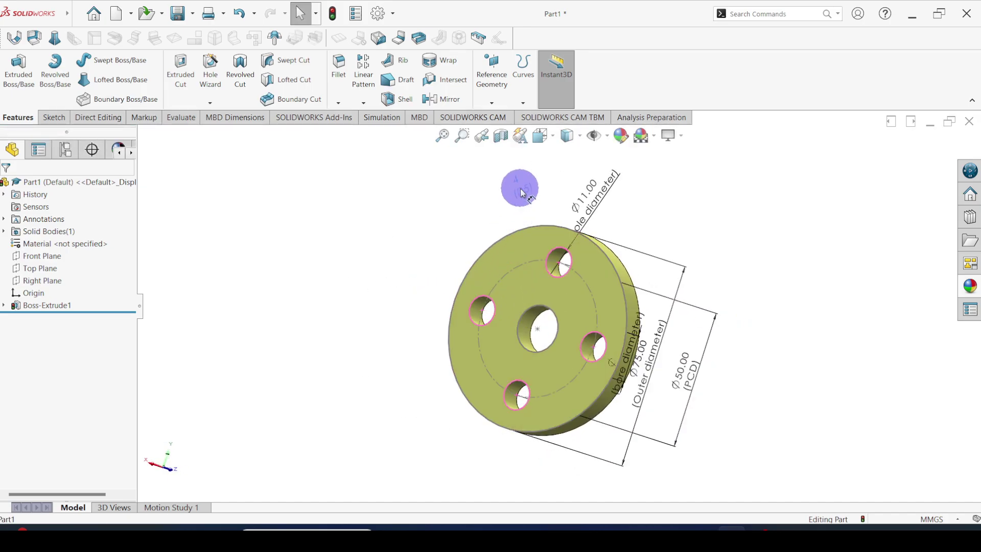
{"action": "left_click", "coordinate": [541, 278]}
{"action": "mouse_move", "coordinate": [542, 278]}
{"action": "middle_mouse_down"}
{"action": "mouse_move", "coordinate": [804, 299]}
{"action": "mouse_move", "coordinate": [740, 285]}
{"action": "middle_mouse_up"}
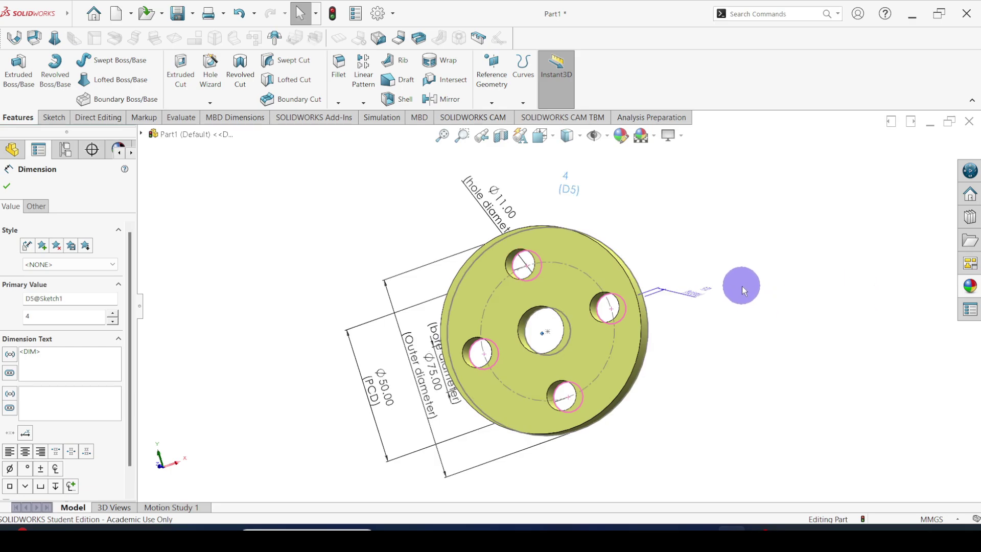
{"action": "double_click", "coordinate": [566, 182]}
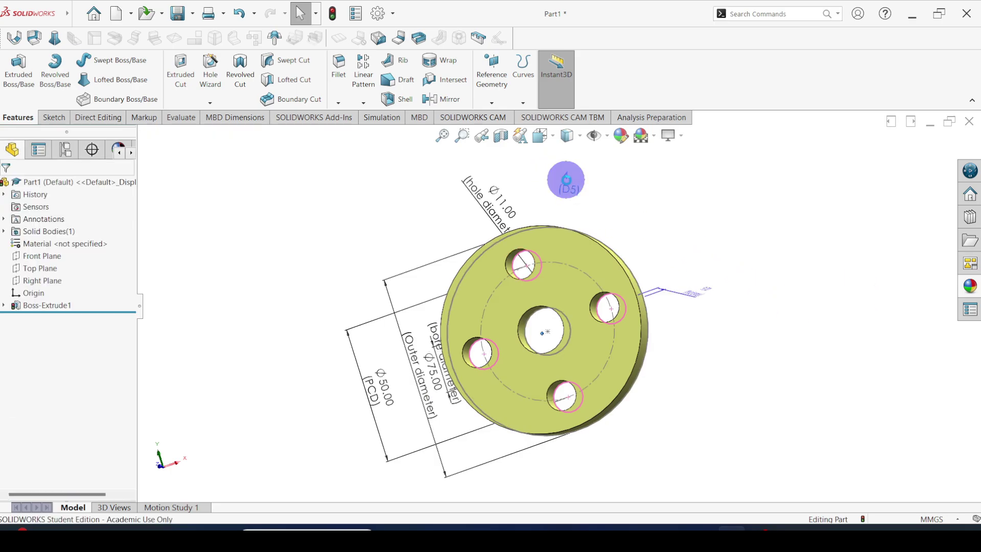
{"action": "left_click", "coordinate": [594, 182]}
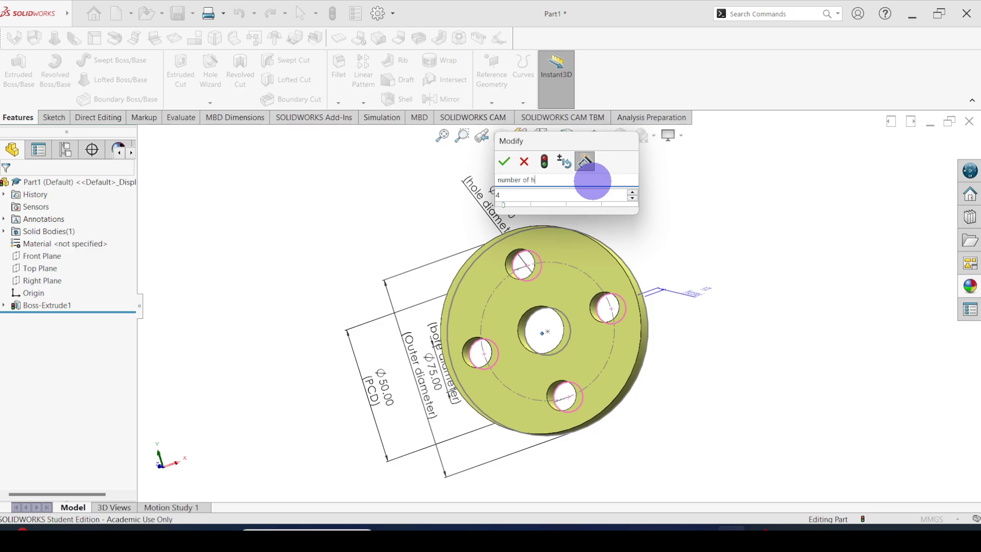
{"action": "left_click", "coordinate": [504, 161]}
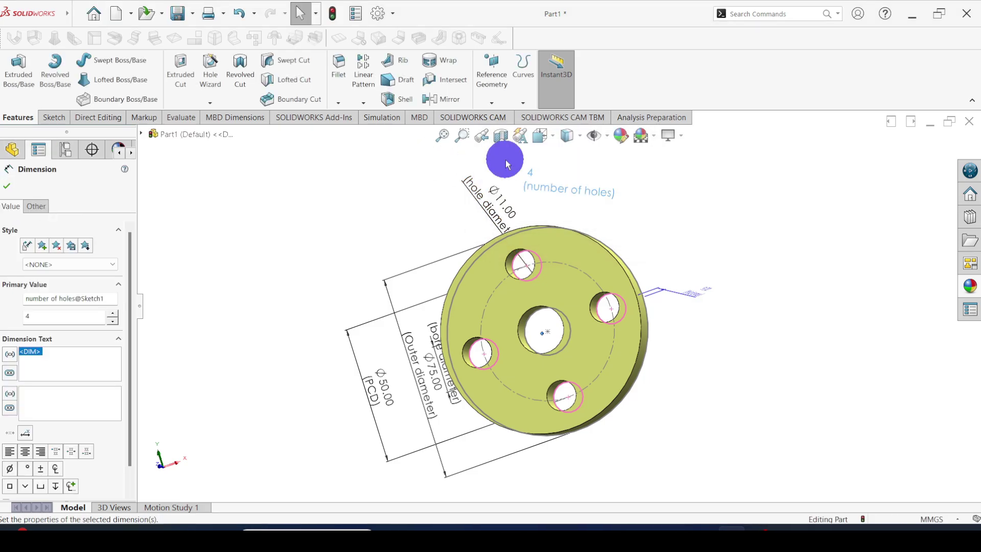
{"action": "scroll", "coordinate": [683, 274], "scroll_direction": "up", "scroll_amount": 5}
{"action": "key", "text": "Escape"}
Step: Reposition the PCD, outer diameter, bore diameter and hole diameter dimensions so their labels are spaced apart and clear of the flange
{"action": "middle_click_drag", "start_coordinate": [593, 280], "coordinate": [580, 202]}
{"action": "left_click", "coordinate": [621, 205]}
{"action": "scroll", "coordinate": [541, 390], "scroll_direction": "up", "scroll_amount": 3}
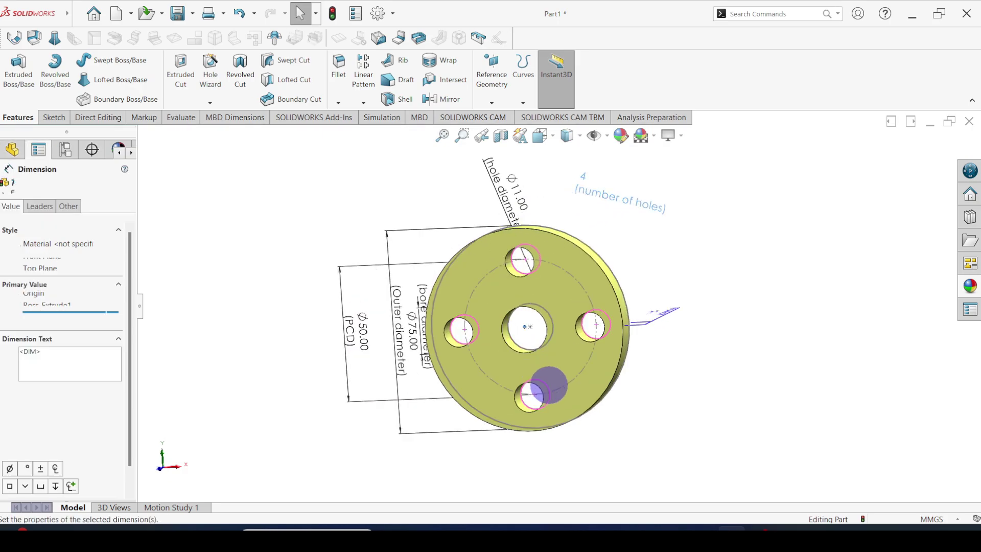
{"action": "middle_click_drag", "start_coordinate": [556, 373], "coordinate": [508, 320]}
{"action": "scroll", "coordinate": [472, 338], "scroll_direction": "up", "scroll_amount": 2}
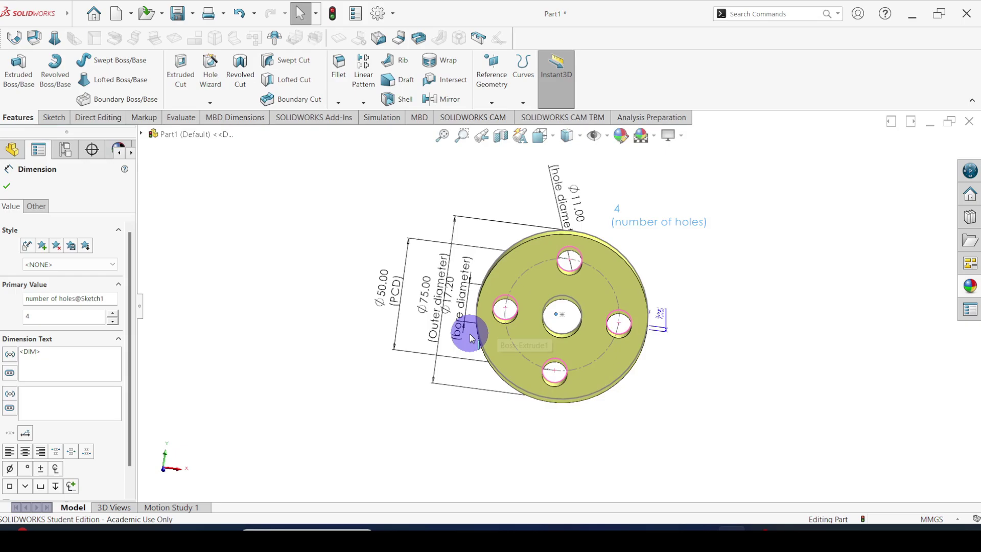
{"action": "left_click", "coordinate": [378, 294]}
{"action": "left_click", "coordinate": [435, 311]}
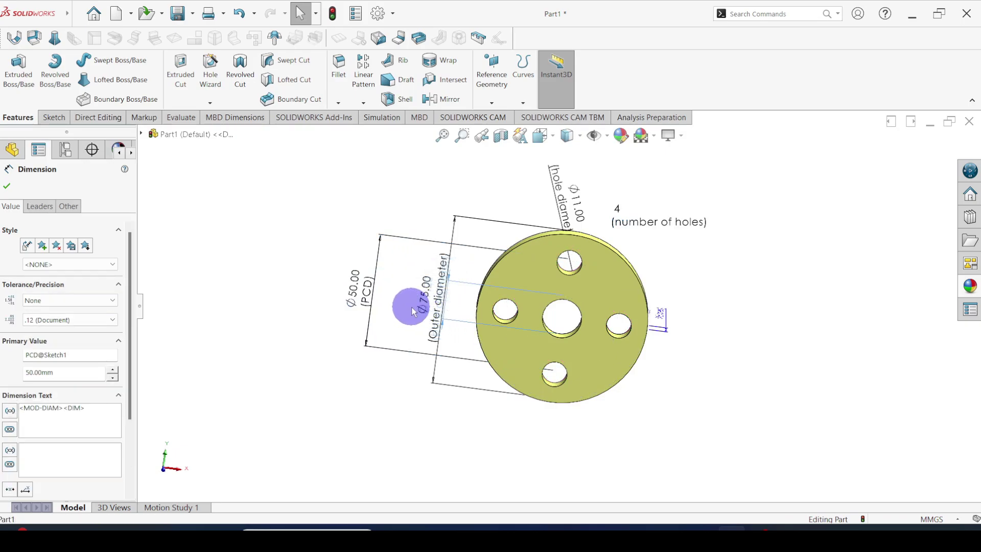
{"action": "mouse_move", "coordinate": [424, 309]}
{"action": "left_mouse_down"}
{"action": "mouse_move", "coordinate": [405, 296]}
{"action": "mouse_move", "coordinate": [420, 305]}
{"action": "left_mouse_up"}
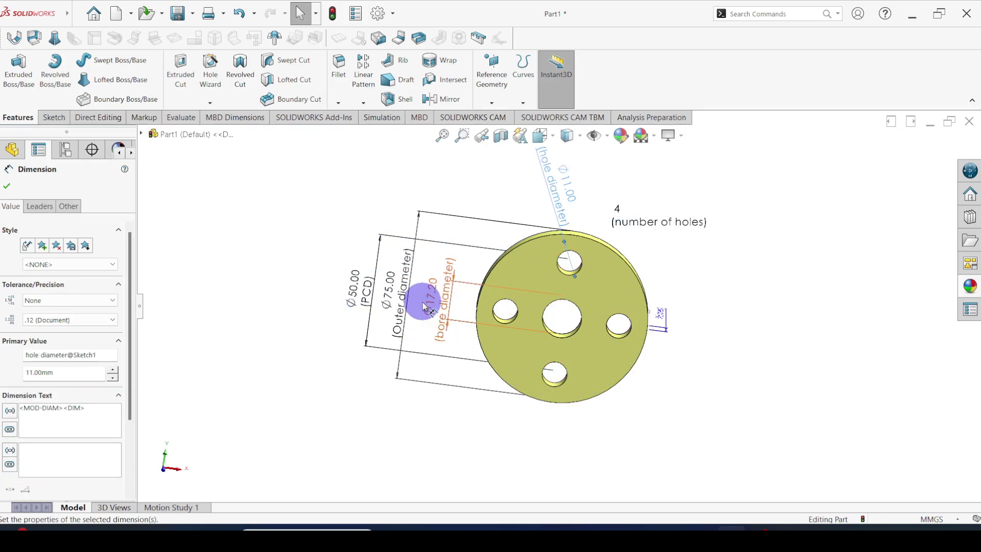
Step: Close the dimension properties and examine the flange size table in the Word document, from DN 10 to DN 500
{"action": "left_click", "coordinate": [7, 186]}
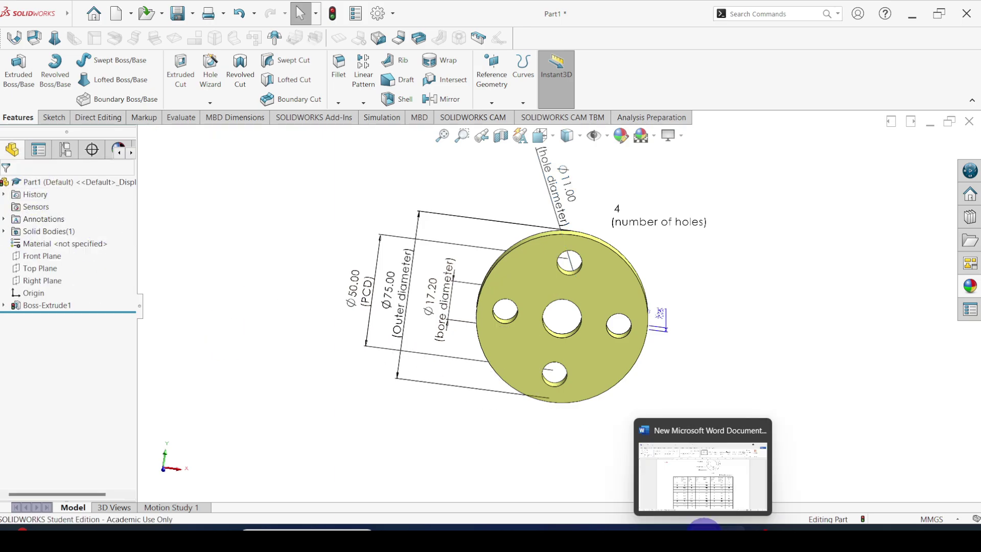
{"action": "left_click", "coordinate": [706, 532]}
{"action": "scroll", "coordinate": [532, 422], "scroll_direction": "down", "scroll_amount": 4}
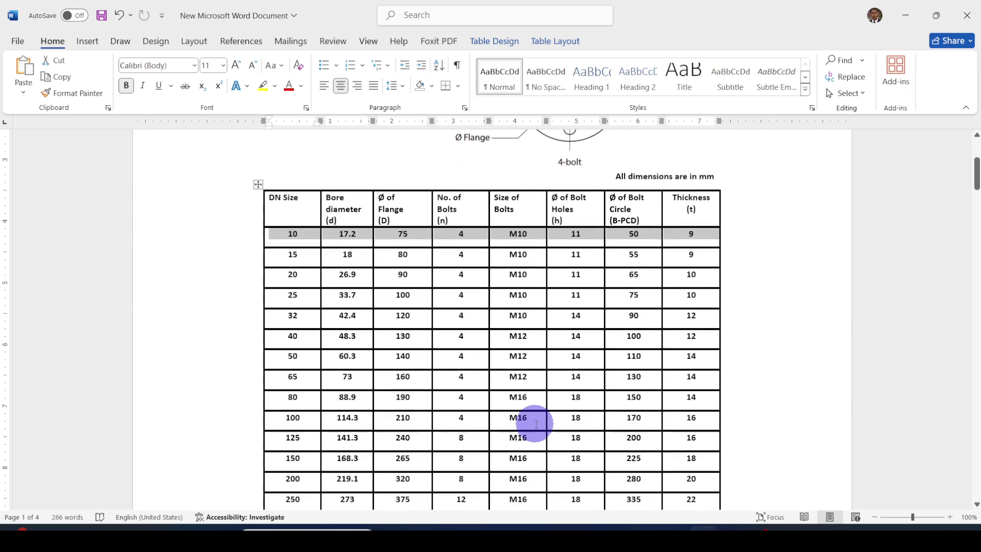
{"action": "scroll", "coordinate": [534, 423], "scroll_direction": "up", "scroll_amount": 4}
{"action": "scroll", "coordinate": [424, 385], "scroll_direction": "down", "scroll_amount": 5}
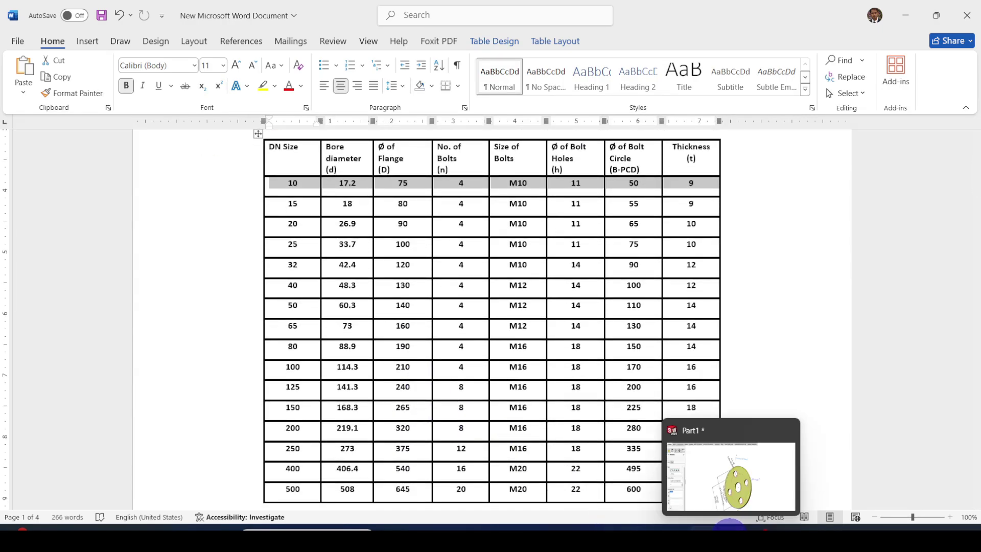
{"action": "left_click", "coordinate": [731, 526]}
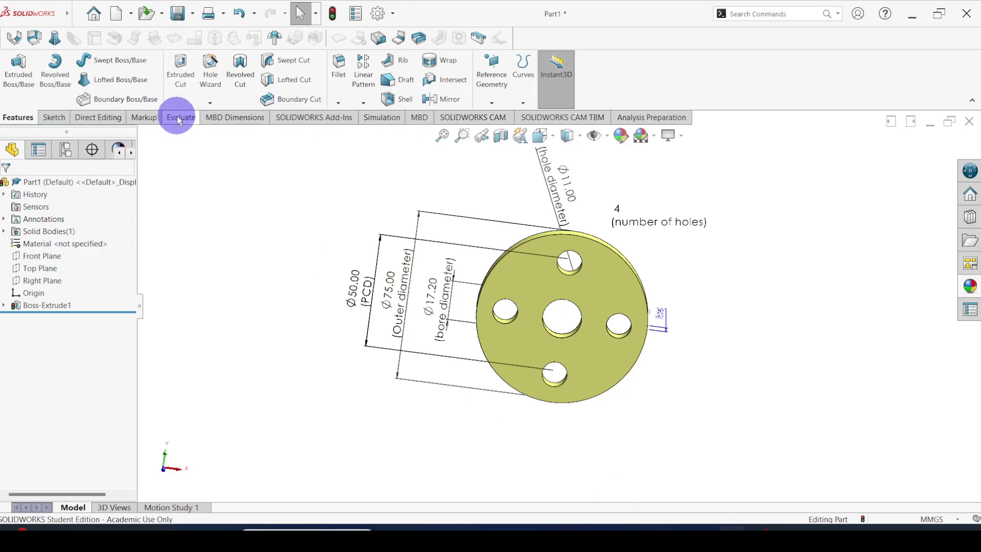
Step: Insert an Excel design table into the flange part with Auto-create as the source
{"action": "left_click", "coordinate": [74, 13]}
{"action": "left_click", "coordinate": [142, 15]}
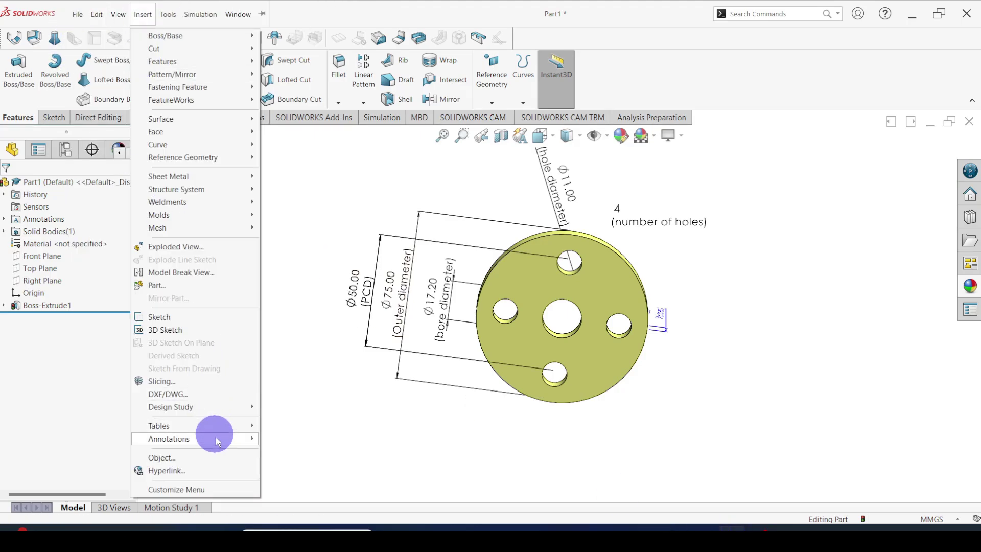
{"action": "mouse_move", "coordinate": [232, 424]}
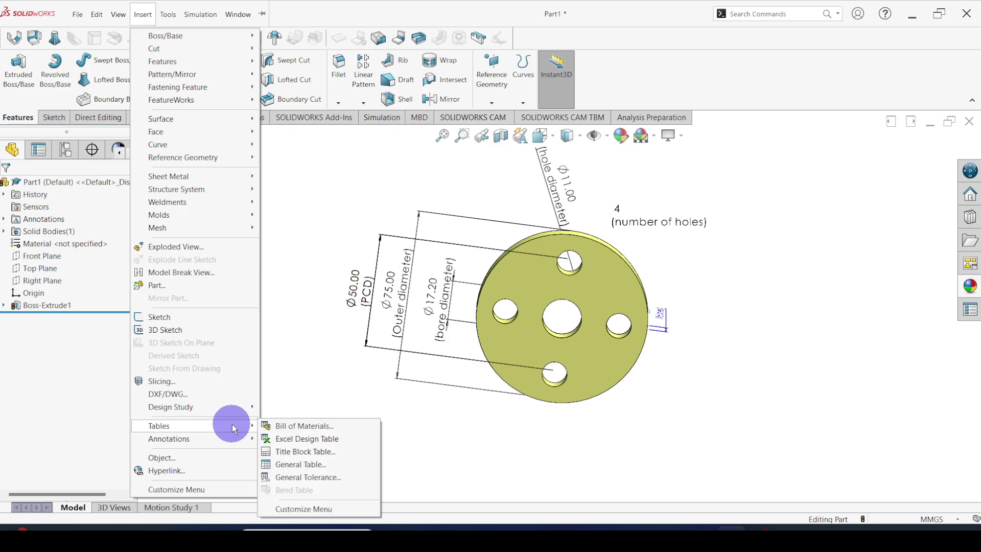
{"action": "left_click", "coordinate": [323, 440]}
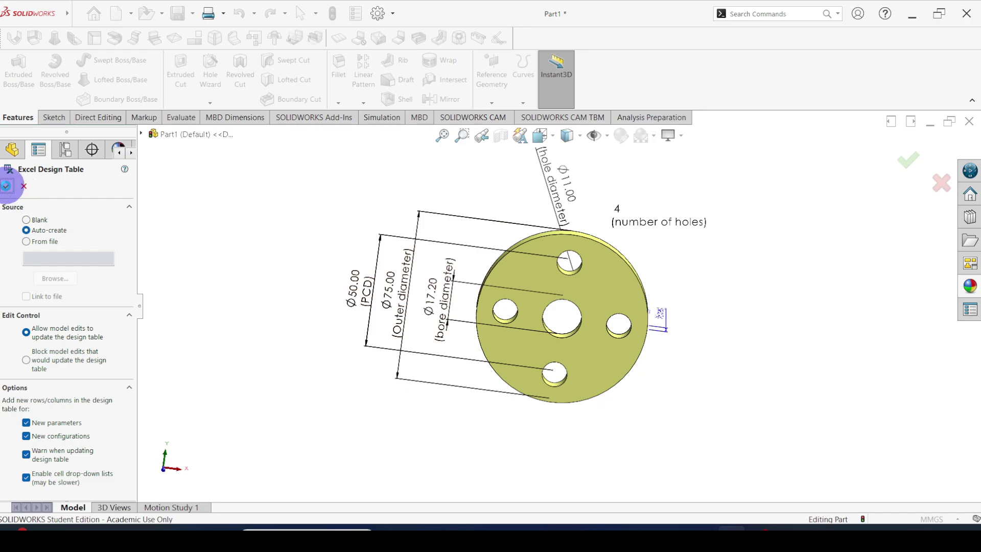
{"action": "left_click", "coordinate": [6, 186]}
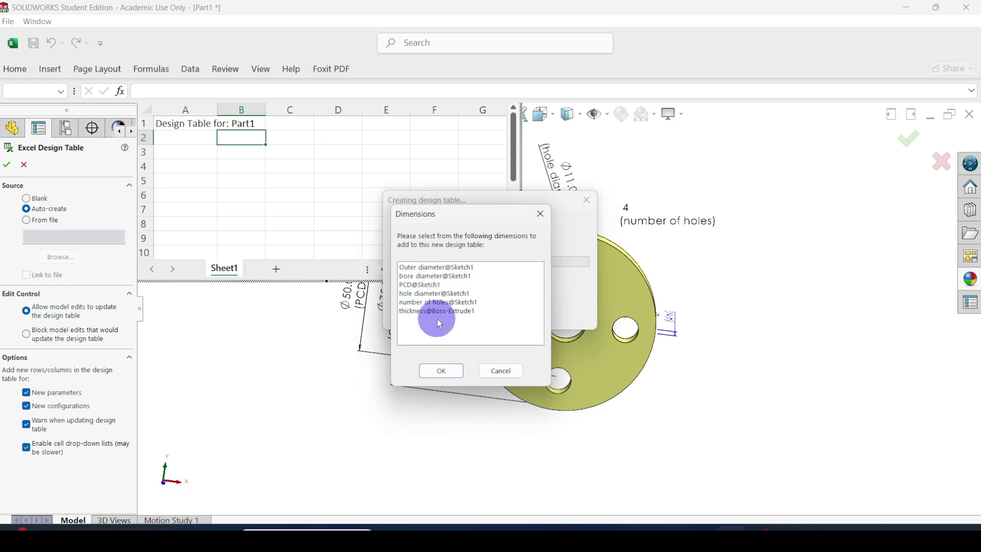
Step: Add the outer diameter, bore diameter, PCD, hole diameter, number of holes and thickness dimensions to the new design table
{"action": "left_click", "coordinate": [425, 269]}
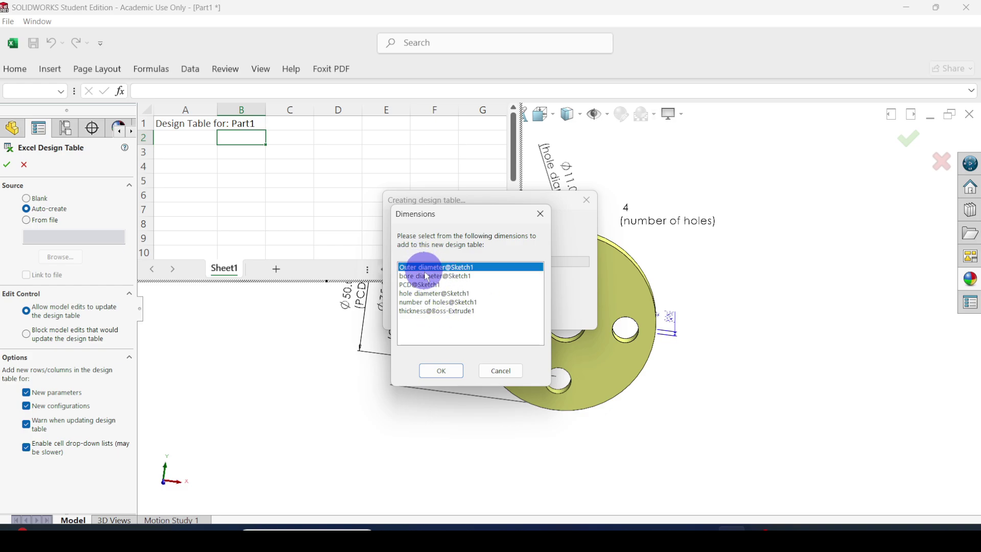
{"action": "left_click", "coordinate": [428, 277]}
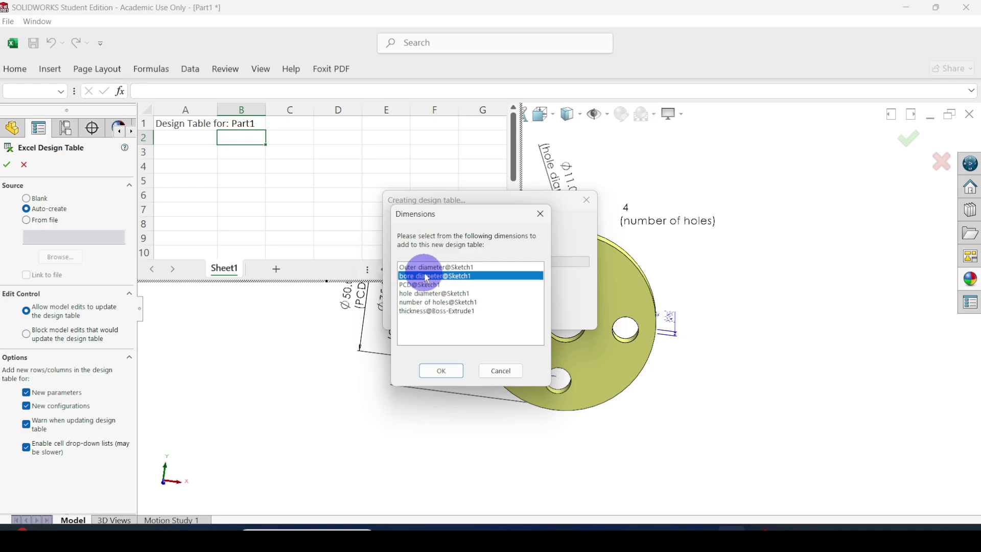
{"action": "left_click", "coordinate": [427, 270], "text": "ctrl"}
{"action": "left_click", "coordinate": [429, 285], "text": "ctrl"}
{"action": "left_click", "coordinate": [430, 294], "text": "ctrl"}
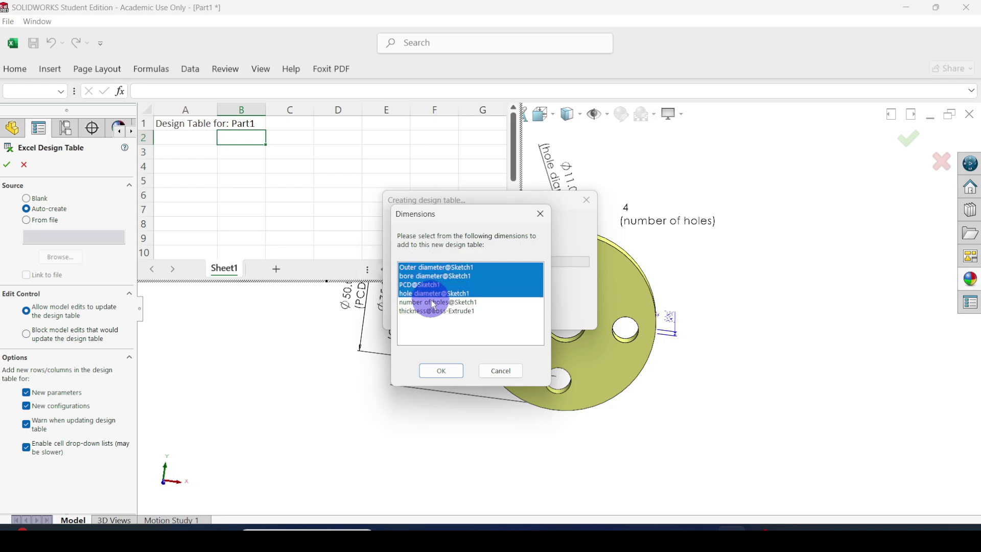
{"action": "left_click", "coordinate": [432, 302], "text": "ctrl"}
{"action": "left_click", "coordinate": [434, 311], "text": "ctrl"}
{"action": "left_click", "coordinate": [446, 378]}
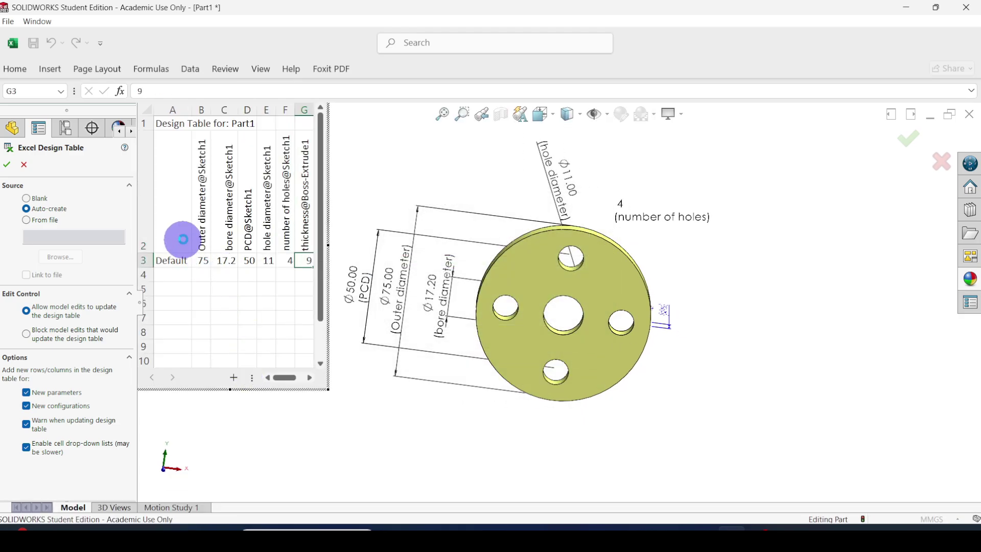
Step: Enlarge the embedded design table's frame and bring its first columns back into view
{"action": "key", "text": "Right"}
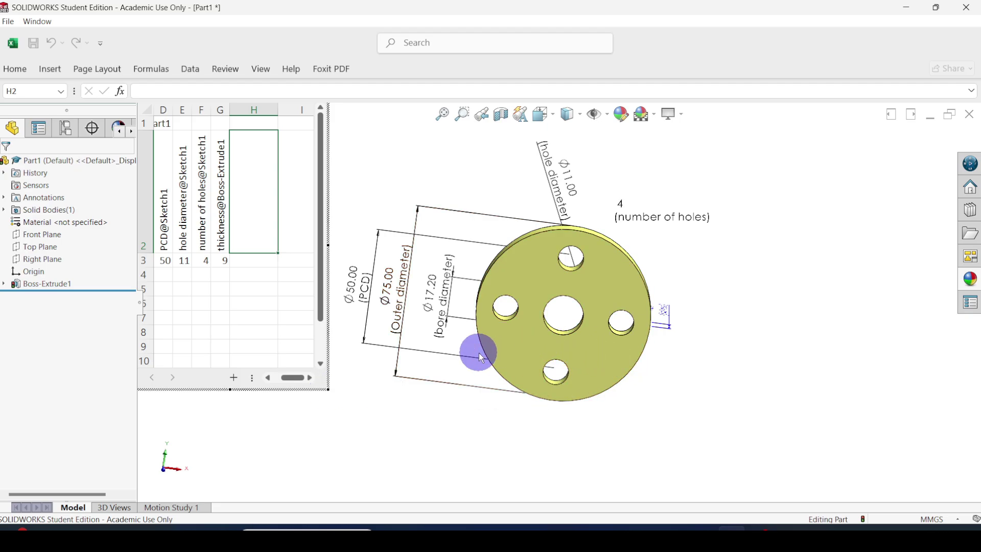
{"action": "scroll", "coordinate": [479, 353], "scroll_direction": "up", "scroll_amount": 3}
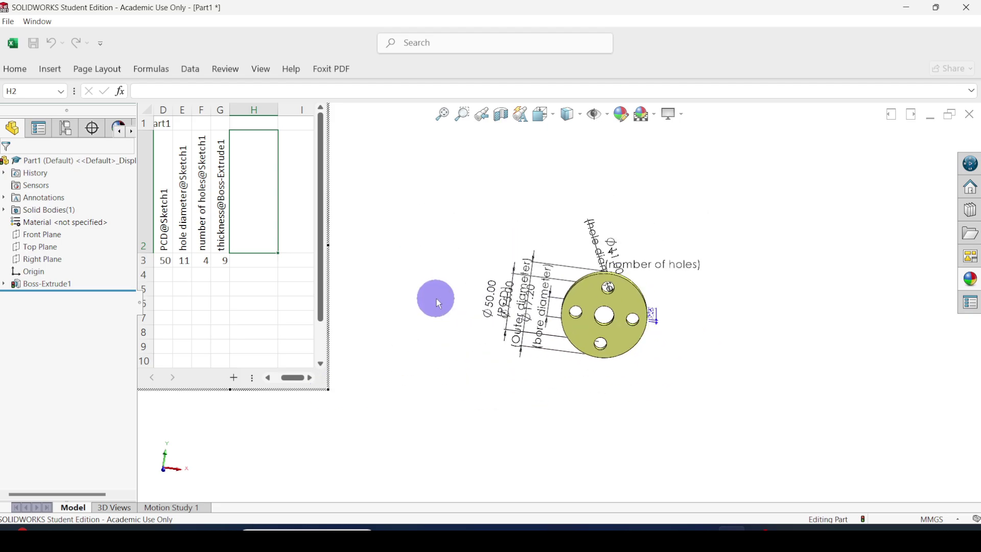
{"action": "scroll", "coordinate": [450, 292], "scroll_direction": "down", "scroll_amount": 4}
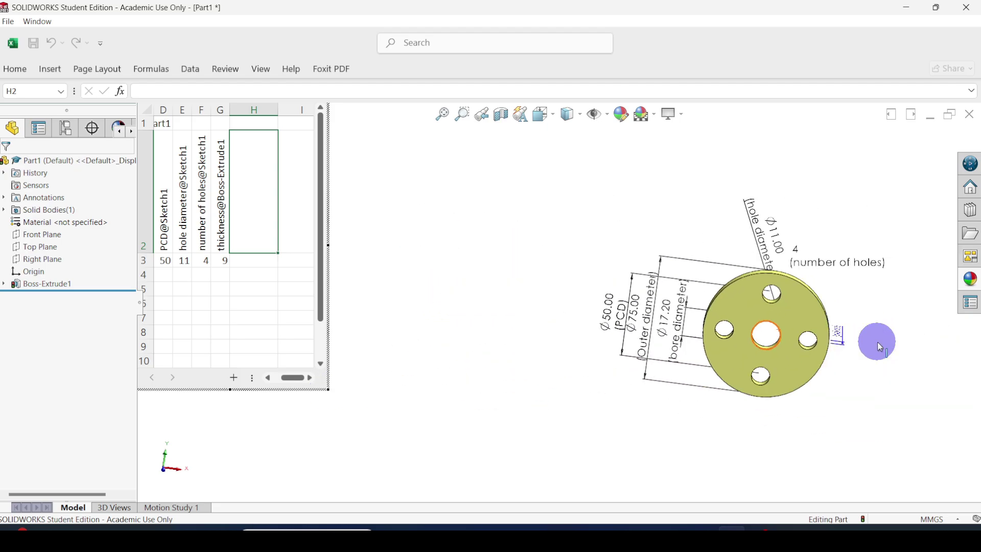
{"action": "scroll", "coordinate": [679, 315], "scroll_direction": "down", "scroll_amount": 2}
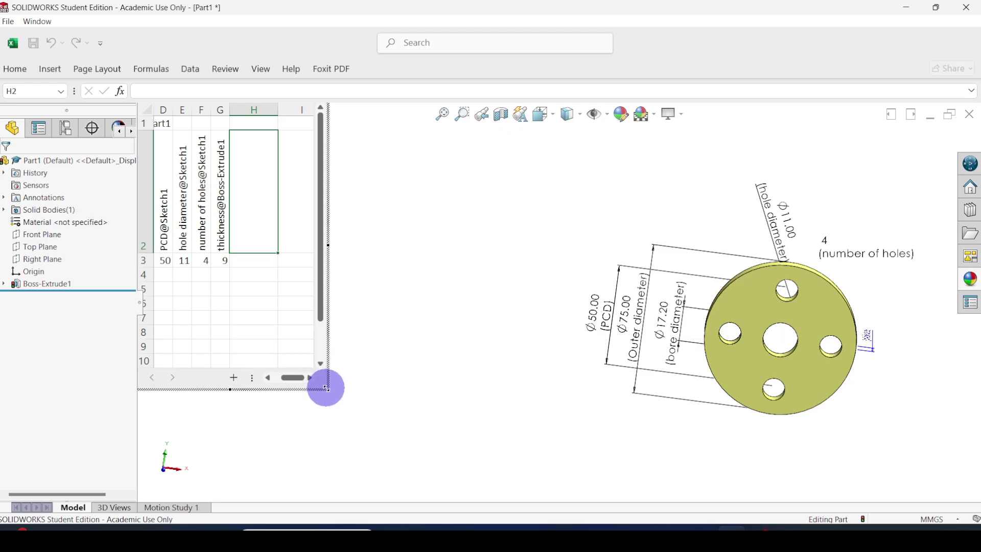
{"action": "left_click_drag", "start_coordinate": [328, 389], "coordinate": [491, 450]}
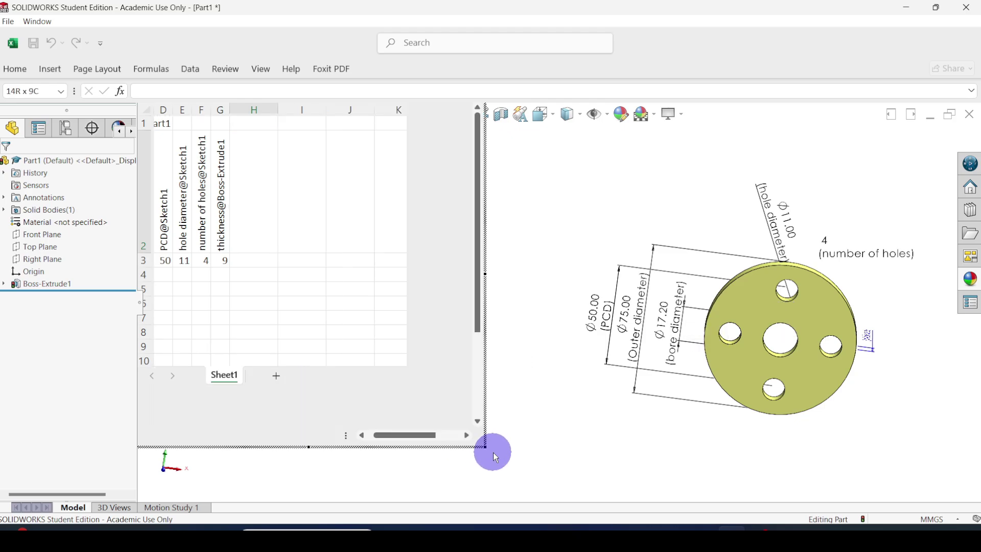
{"action": "left_click_drag", "start_coordinate": [385, 436], "coordinate": [362, 440]}
{"action": "left_click", "coordinate": [87, 326]}
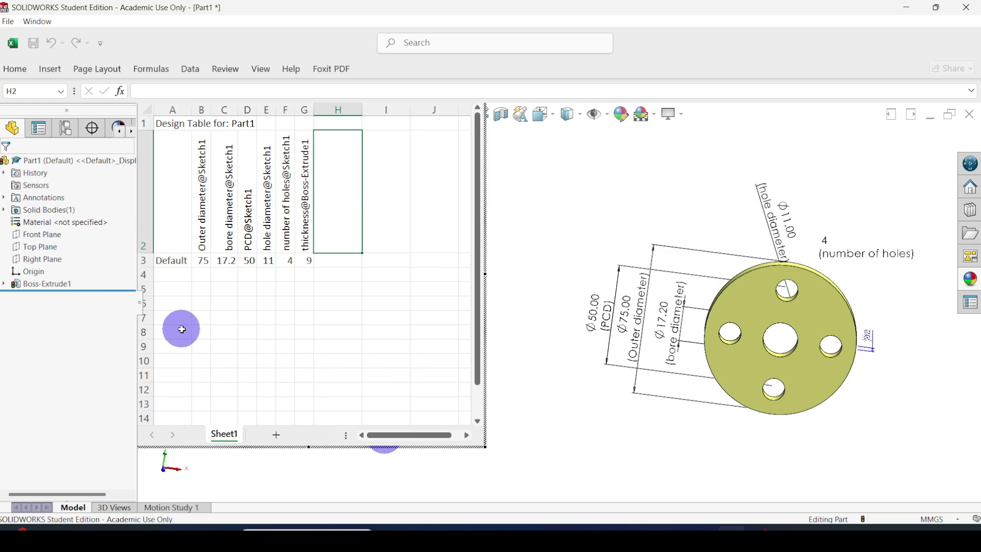
Step: Rename the Default configuration as 10 in the design table and enter DN as the heading of the configuration column
{"action": "left_click", "coordinate": [169, 261]}
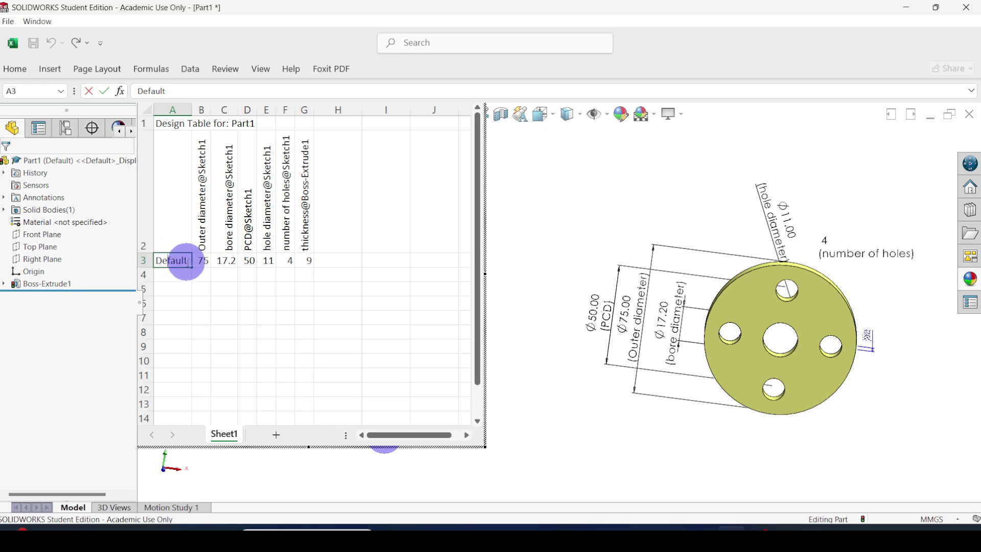
{"action": "double_click", "coordinate": [154, 261]}
{"action": "type", "text": "10"}
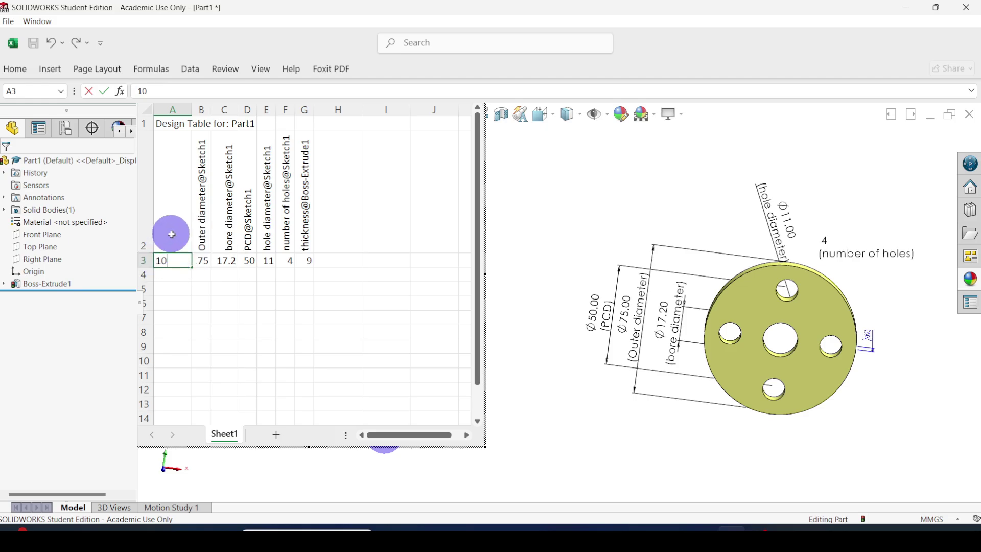
{"action": "left_click", "coordinate": [172, 234]}
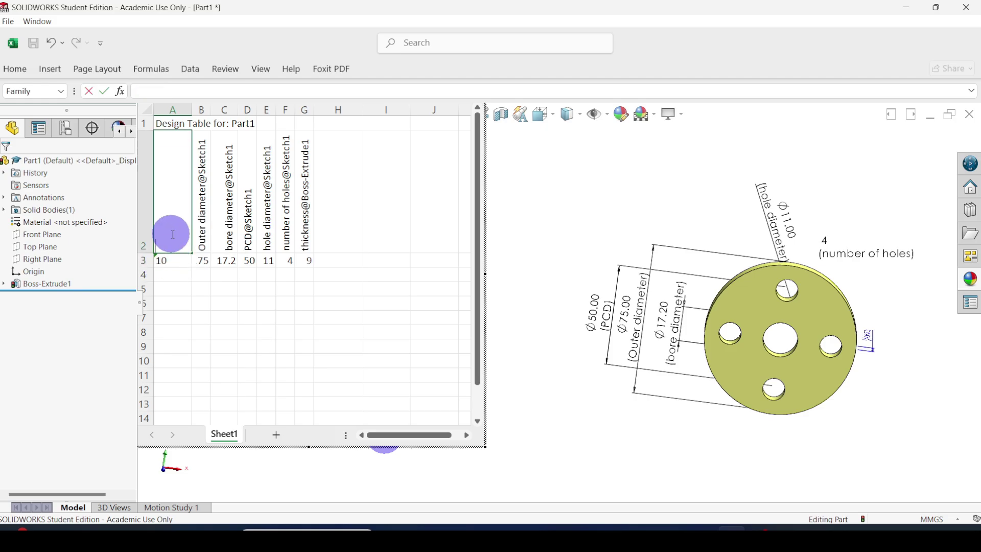
{"action": "type", "text": "D"}
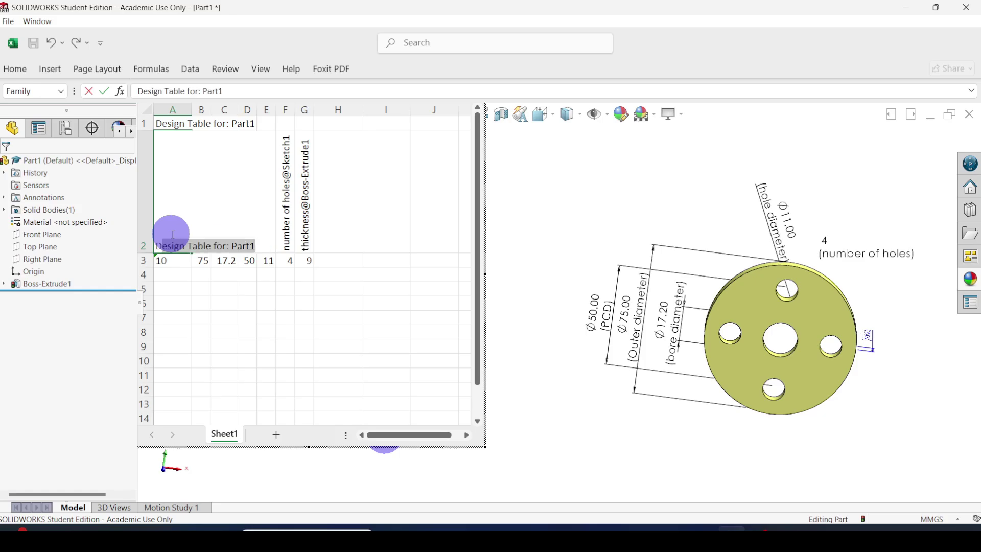
{"action": "type", "text": "n"}
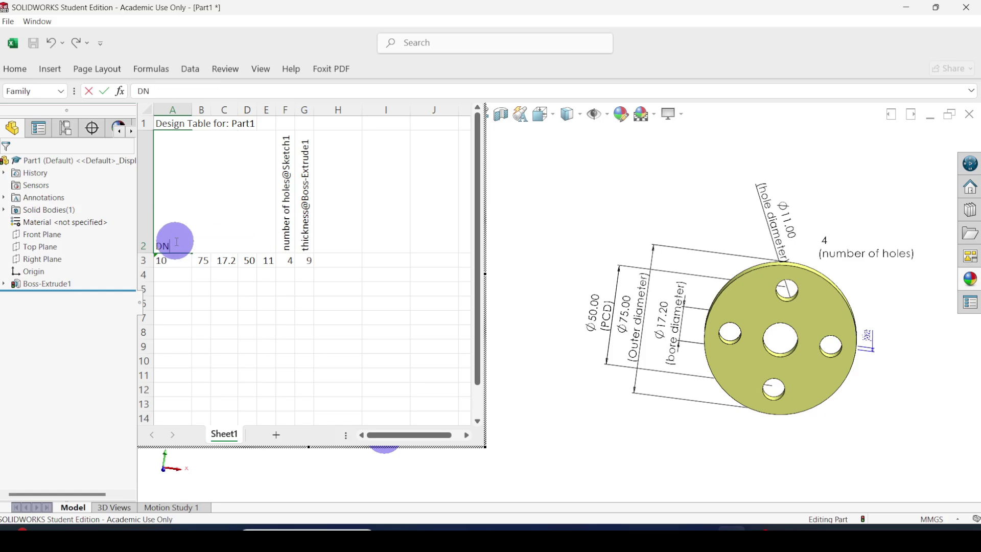
{"action": "key", "text": "Return"}
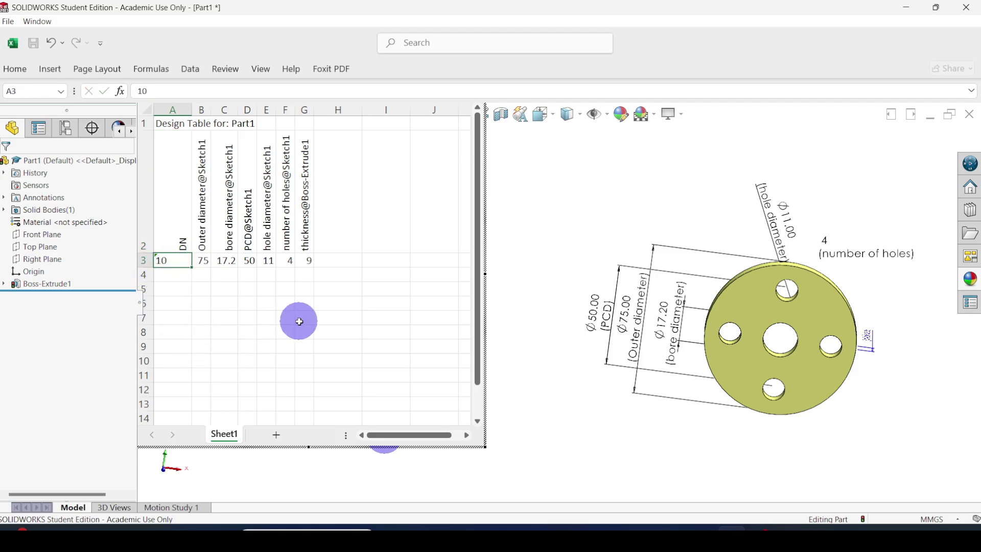
{"action": "left_click", "coordinate": [700, 528]}
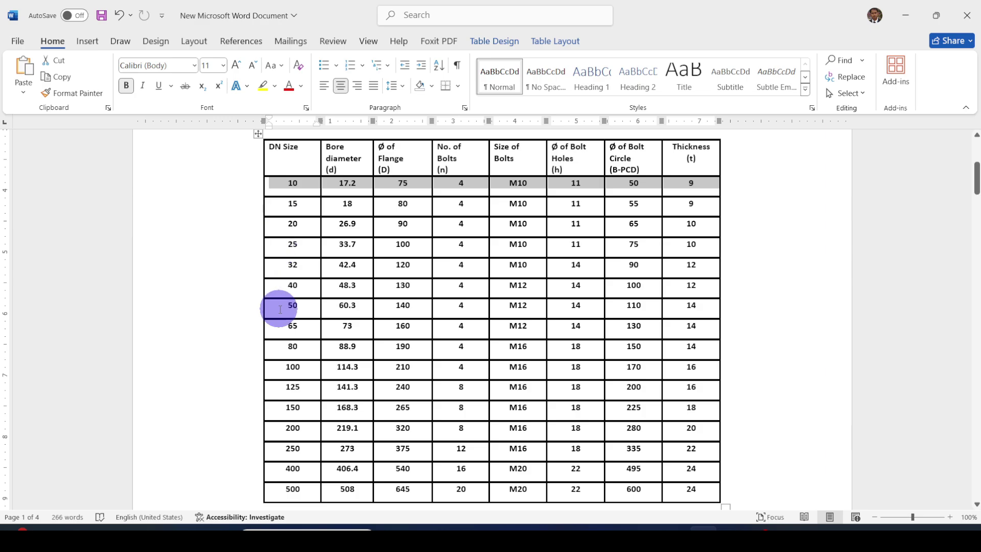
{"action": "left_click", "coordinate": [289, 184]}
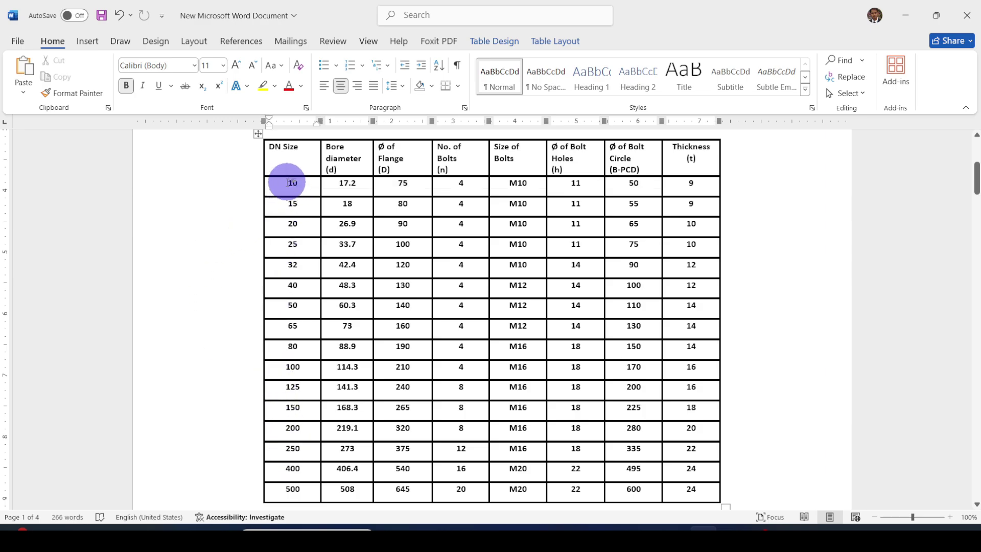
{"action": "left_click_drag", "start_coordinate": [292, 182], "coordinate": [312, 486]}
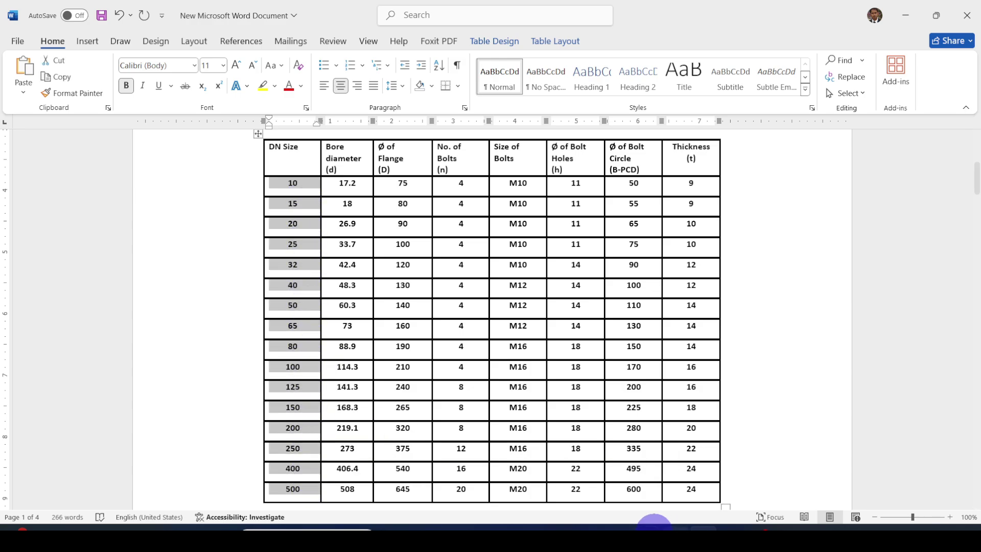
{"action": "left_click", "coordinate": [710, 528]}
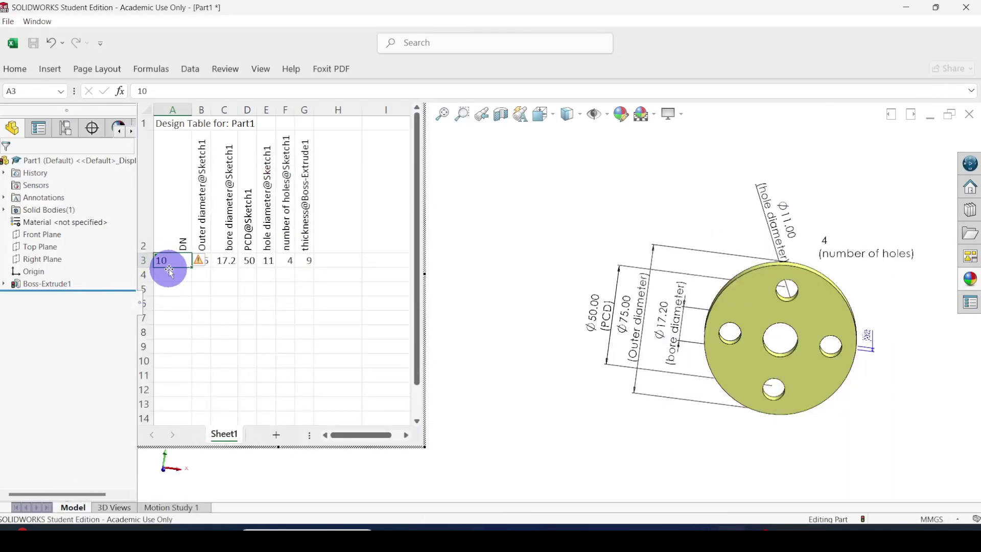
Step: Convert the configuration name 10 in cell A3 from text to a number
{"action": "left_click", "coordinate": [199, 260]}
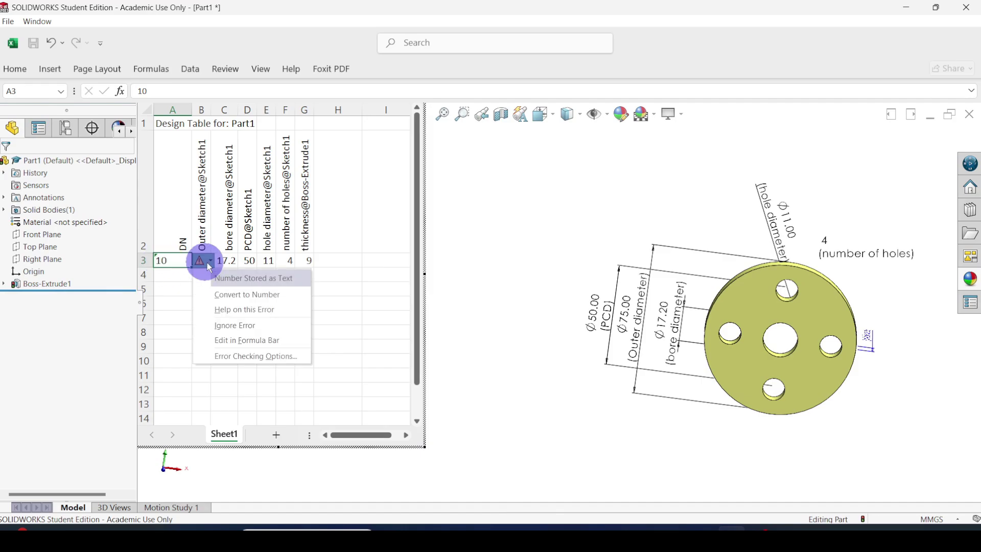
{"action": "left_click", "coordinate": [249, 295]}
{"action": "left_click", "coordinate": [174, 266]}
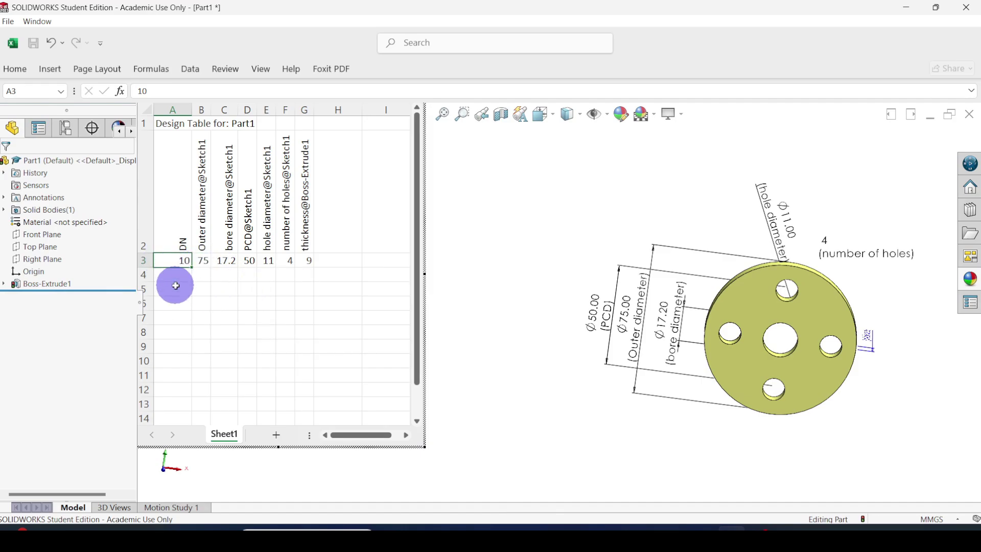
Step: Copy the DN sizes 15 to 500 from the Word table and paste them into the design table starting at cell A4
{"action": "left_click", "coordinate": [707, 529]}
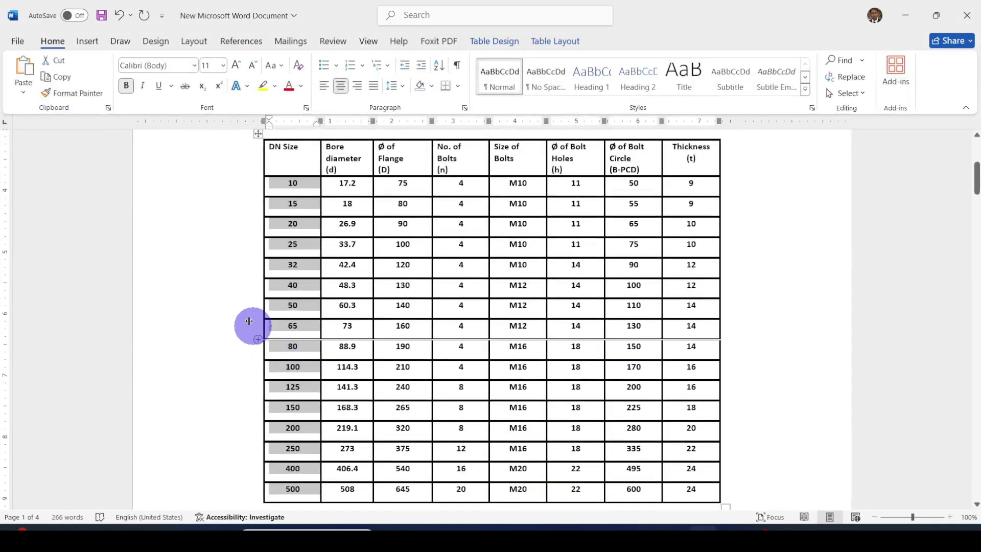
{"action": "left_click", "coordinate": [295, 213]}
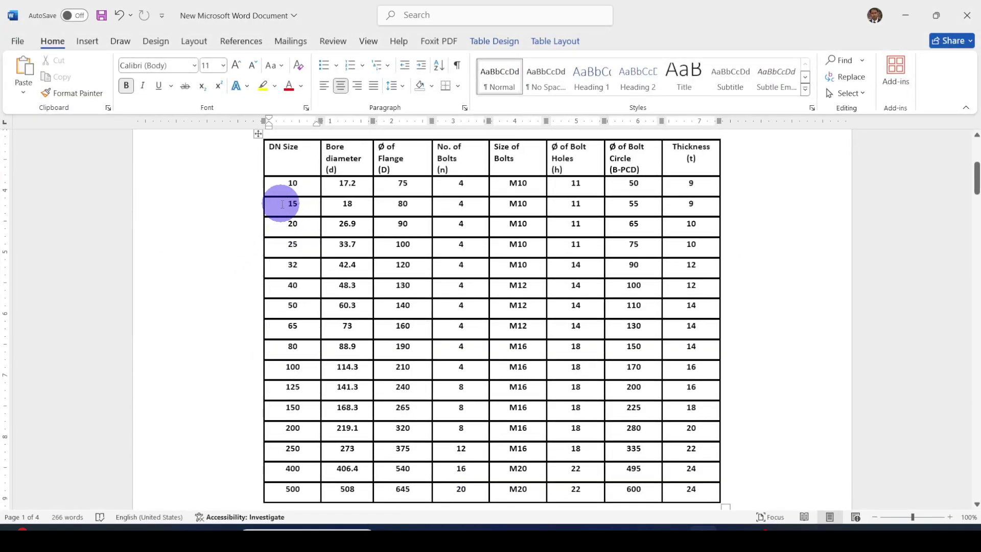
{"action": "left_click_drag", "start_coordinate": [288, 203], "coordinate": [313, 488]}
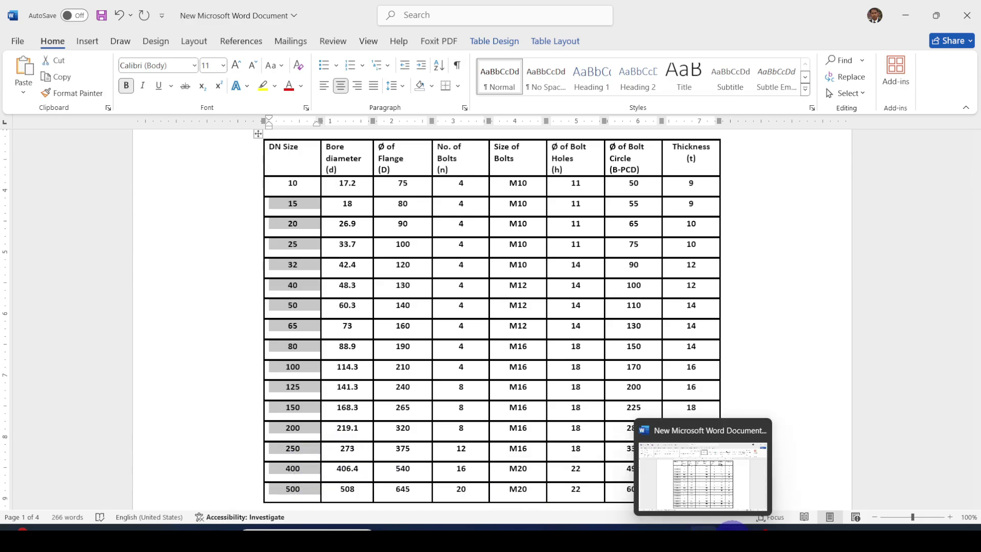
{"action": "left_click", "coordinate": [731, 527]}
{"action": "left_click", "coordinate": [182, 262]}
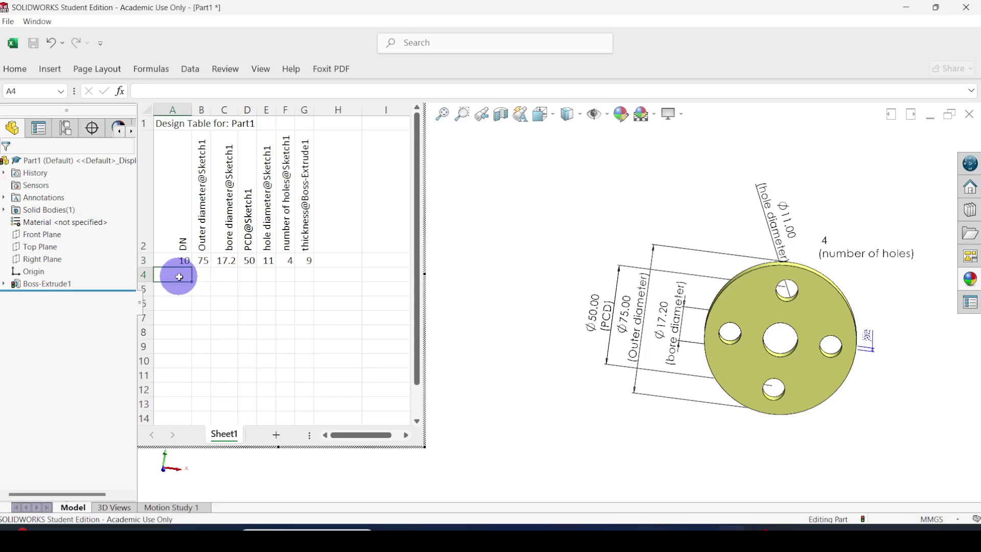
{"action": "key", "text": "ctrl+v"}
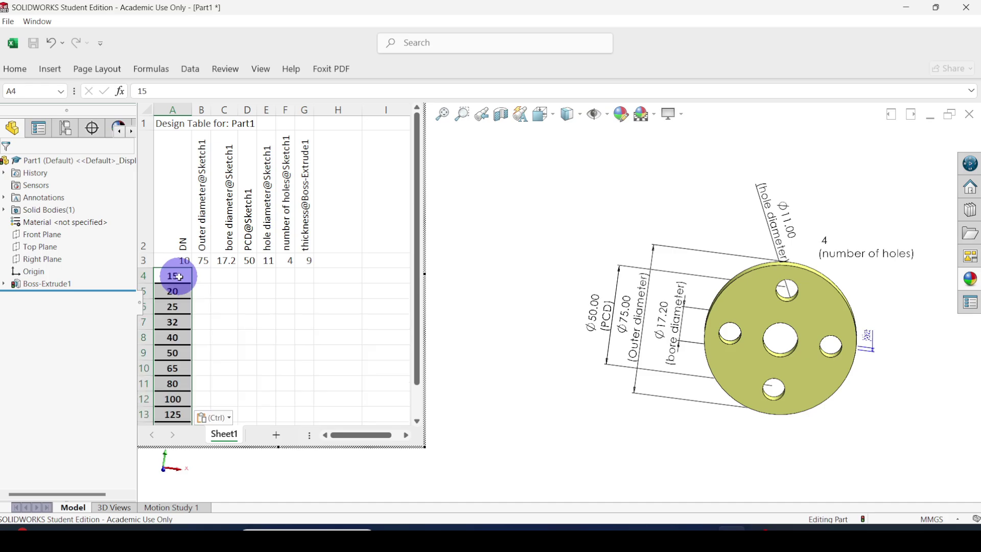
Step: Copy the DN 15 to 500 flange diameters (80 to 645) from the Word table into the design table's Outer diameter column, starting at B4
{"action": "scroll", "coordinate": [233, 337], "scroll_direction": "down", "scroll_amount": 3}
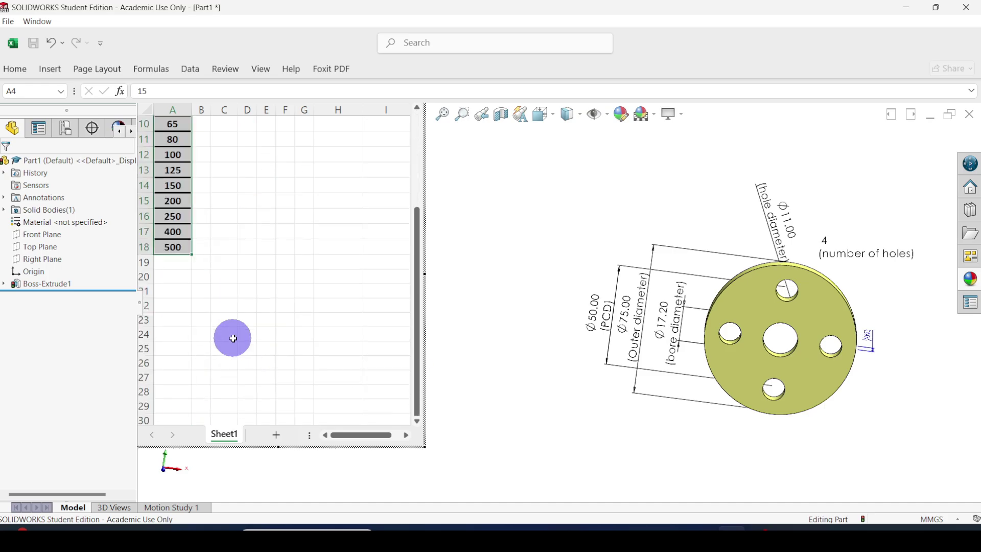
{"action": "scroll", "coordinate": [233, 338], "scroll_direction": "up", "scroll_amount": 3}
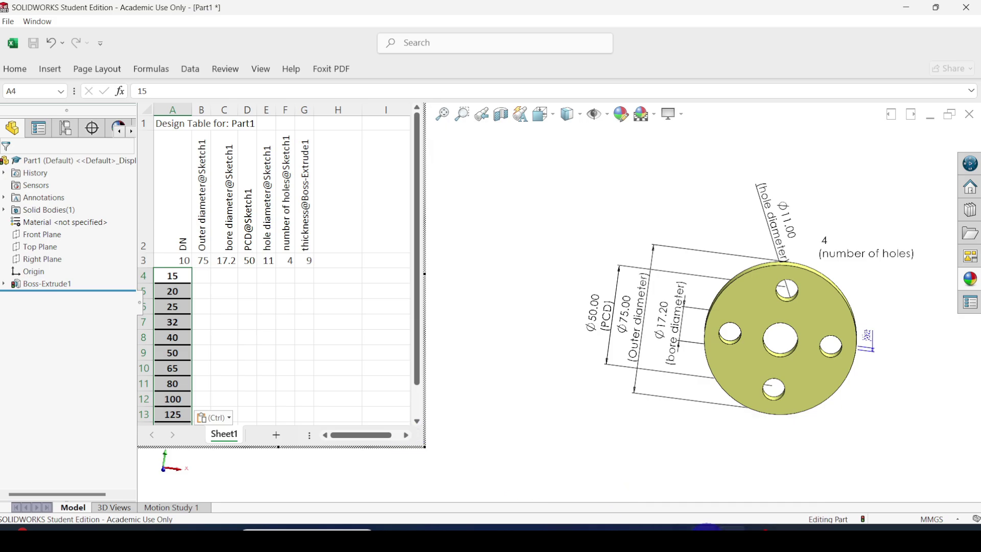
{"action": "left_click", "coordinate": [703, 471]}
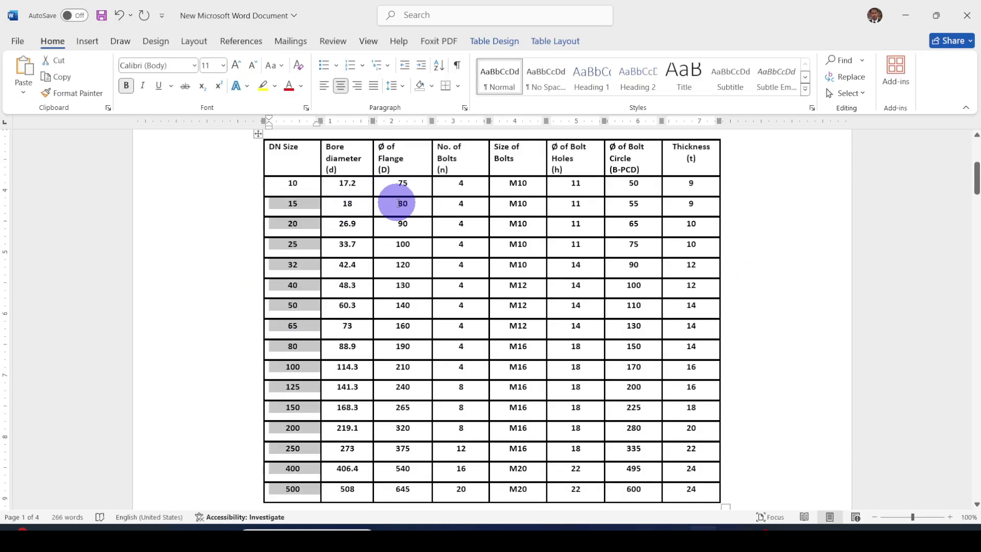
{"action": "mouse_move", "coordinate": [397, 203]}
{"action": "left_mouse_down"}
{"action": "mouse_move", "coordinate": [416, 235]}
{"action": "mouse_move", "coordinate": [429, 493]}
{"action": "mouse_move", "coordinate": [418, 489]}
{"action": "left_mouse_up"}
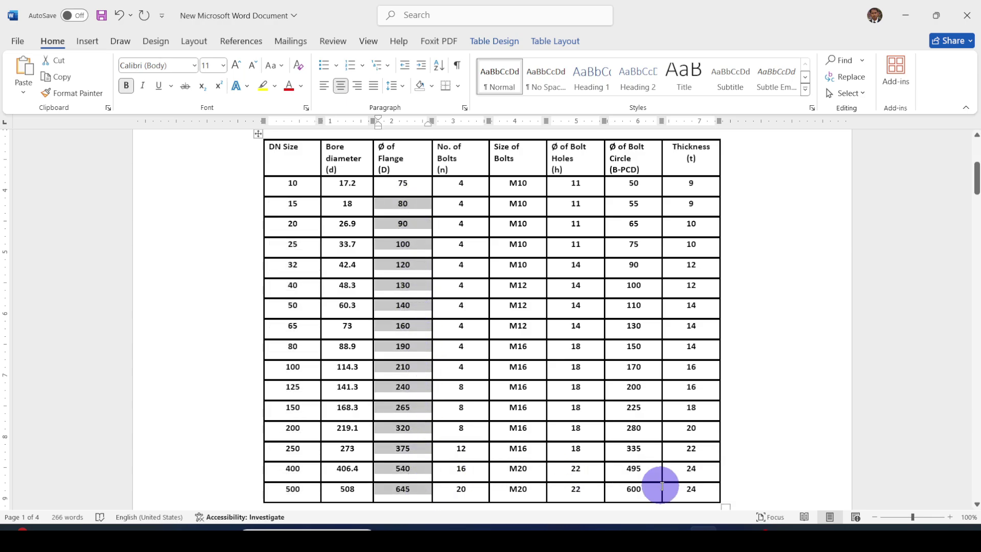
{"action": "left_click", "coordinate": [726, 470]}
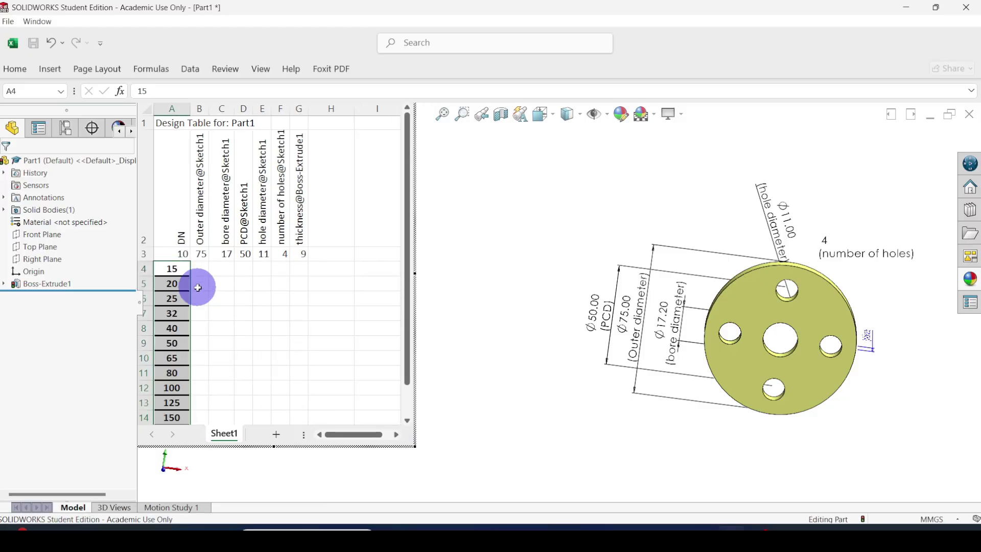
{"action": "left_click", "coordinate": [200, 270]}
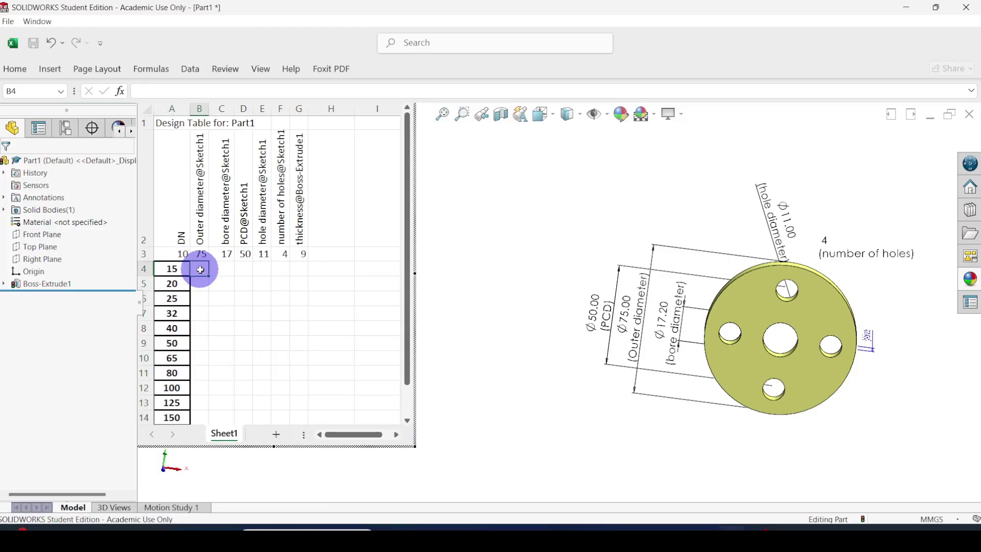
{"action": "key", "text": "ctrl+v"}
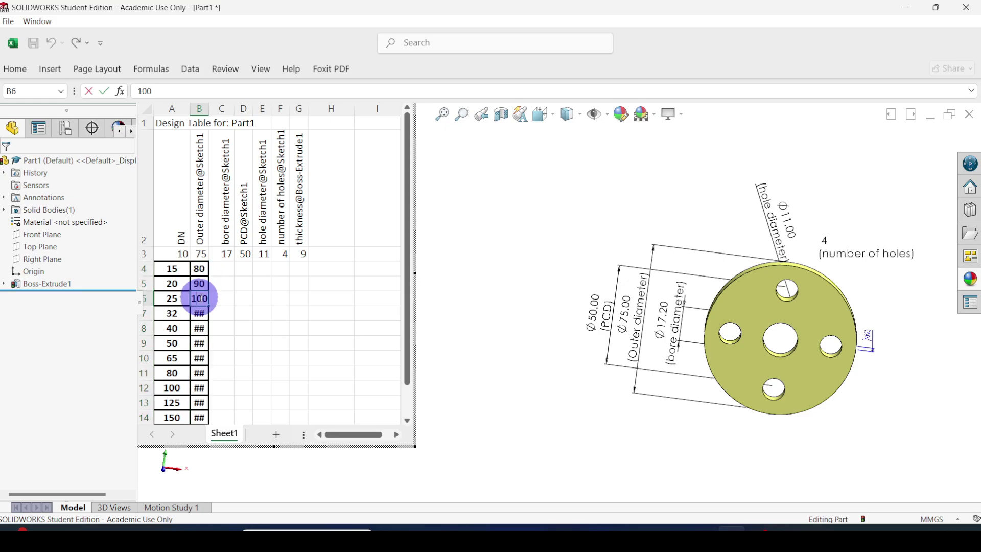
{"action": "double_click", "coordinate": [199, 313]}
{"action": "scroll", "coordinate": [272, 328], "scroll_direction": "down", "scroll_amount": 2}
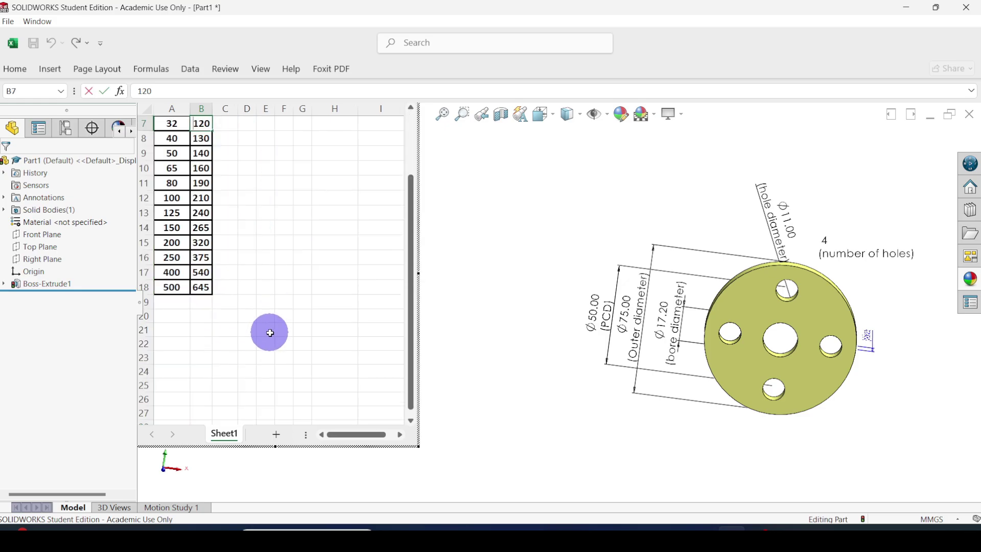
{"action": "scroll", "coordinate": [268, 332], "scroll_direction": "up", "scroll_amount": 2}
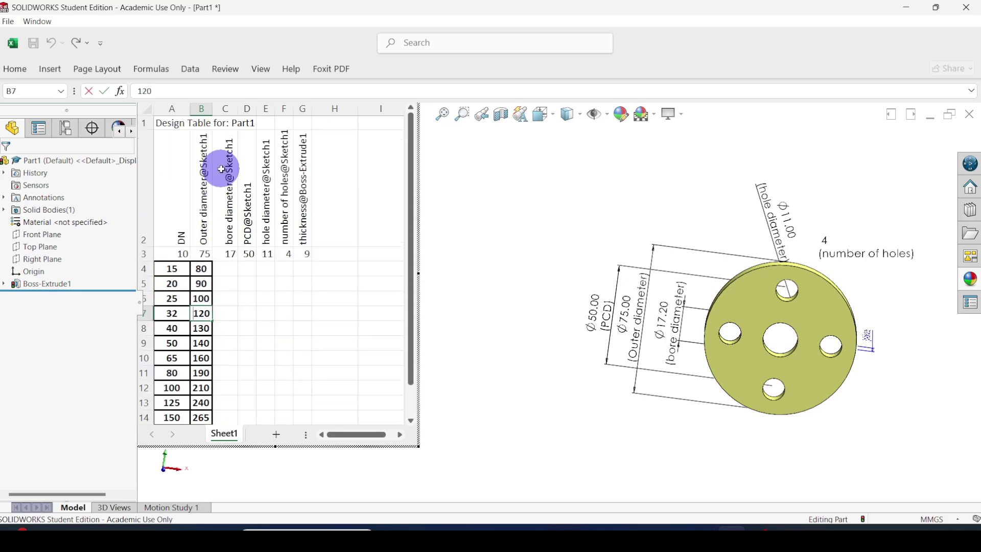
Step: Copy the DN 15 to 500 bore diameters (18 to 508) from the Word table into the design table's bore diameter column, starting at C4
{"action": "mouse_move", "coordinate": [730, 529]}
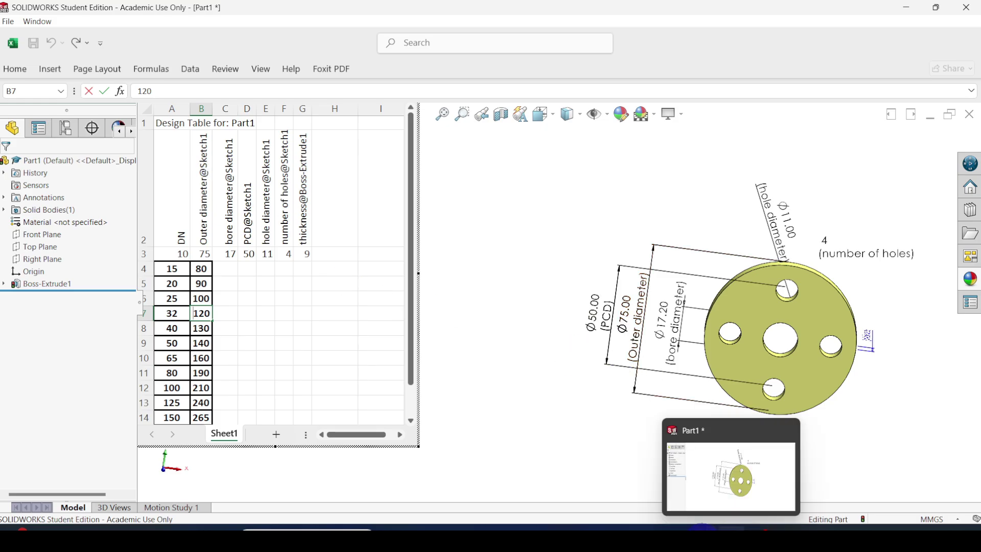
{"action": "key", "text": "alt+Tab"}
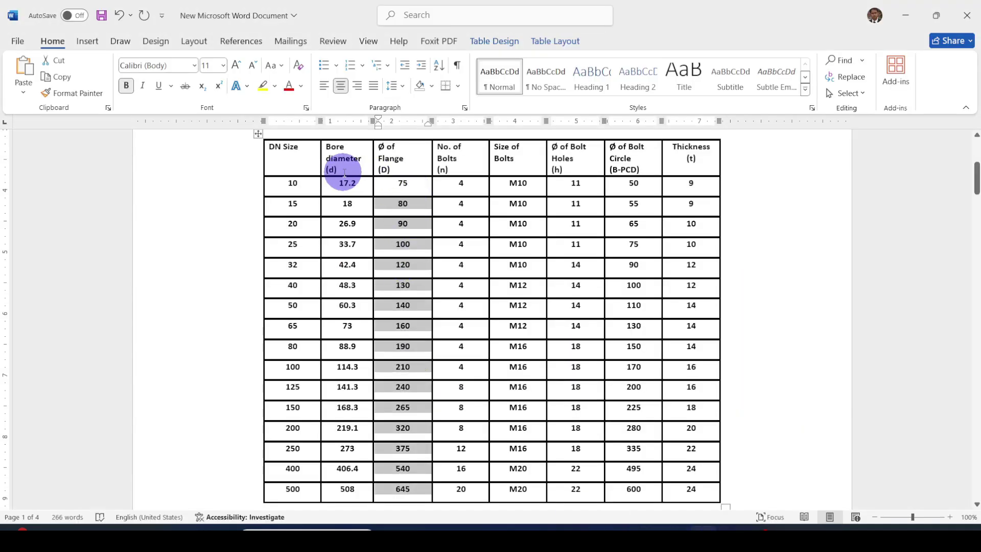
{"action": "left_click_drag", "start_coordinate": [343, 204], "coordinate": [363, 355]}
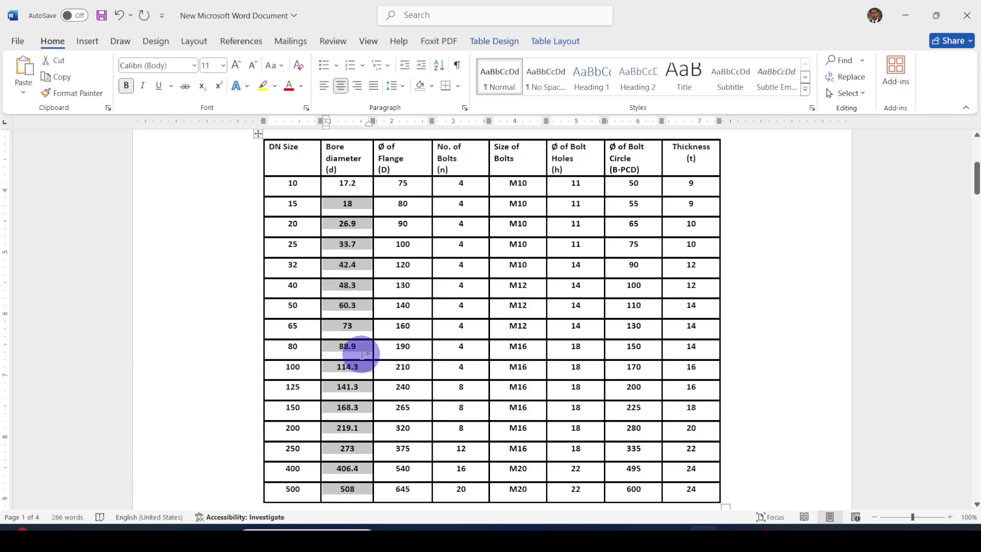
{"action": "left_click", "coordinate": [736, 527]}
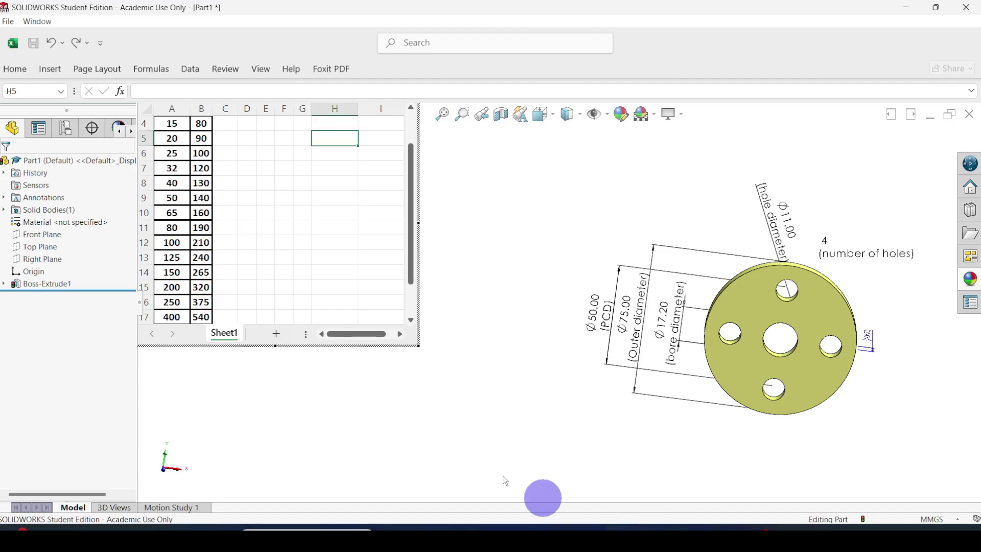
{"action": "scroll", "coordinate": [267, 258], "scroll_direction": "up", "scroll_amount": 2}
{"action": "left_click_drag", "start_coordinate": [228, 275], "coordinate": [224, 300]}
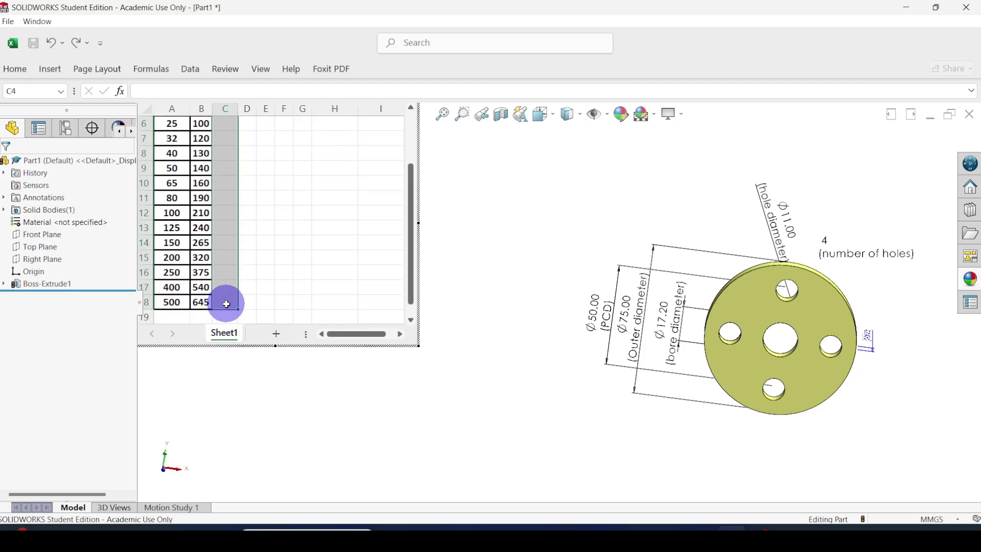
{"action": "key", "text": "ctrl+v"}
{"action": "scroll", "coordinate": [307, 241], "scroll_direction": "up", "scroll_amount": 1}
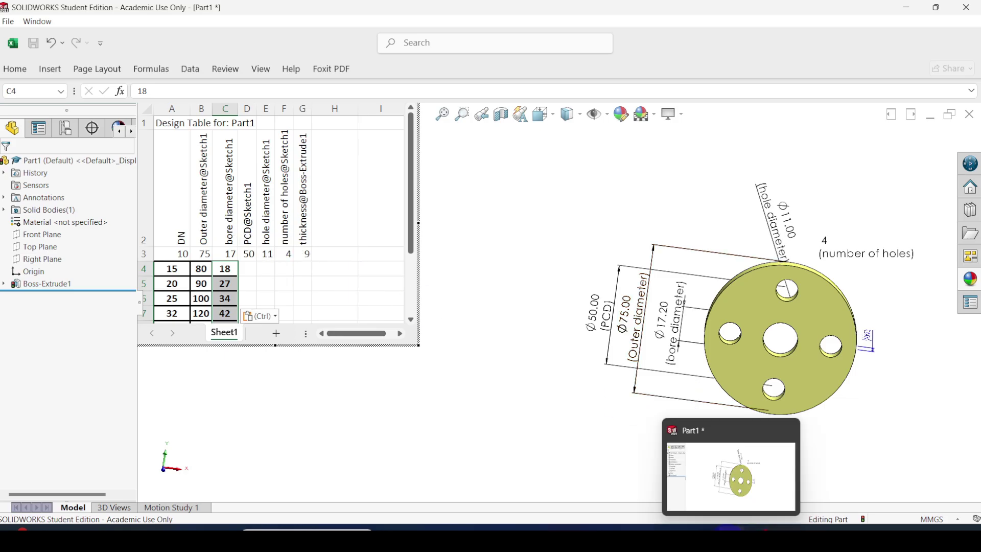
Step: Copy the DN 15 to 500 bolt circle diameters (55 to 600) from Word into the PCD column from D4, and make the values fit the column
{"action": "left_click", "coordinate": [703, 534]}
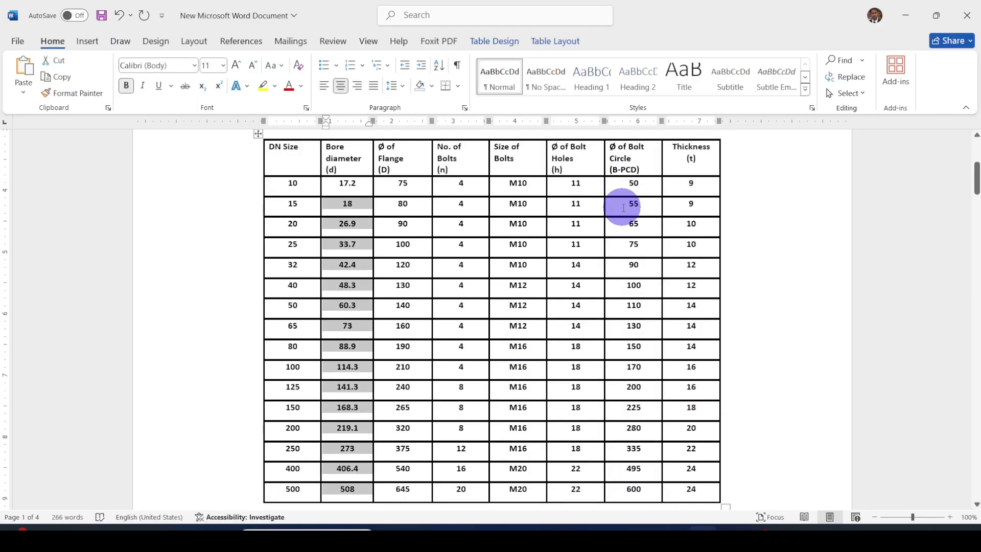
{"action": "left_click_drag", "start_coordinate": [628, 203], "coordinate": [648, 490]}
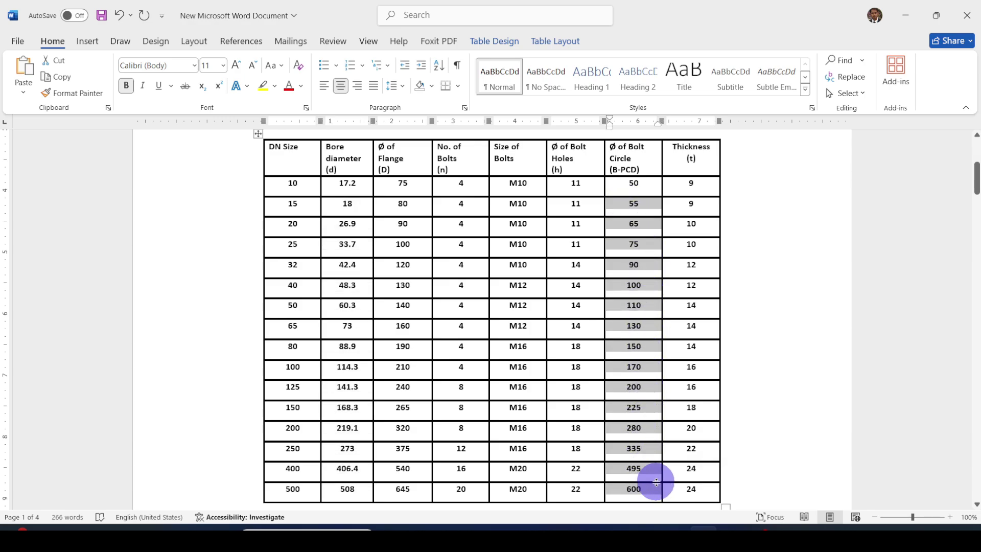
{"action": "left_click", "coordinate": [736, 537]}
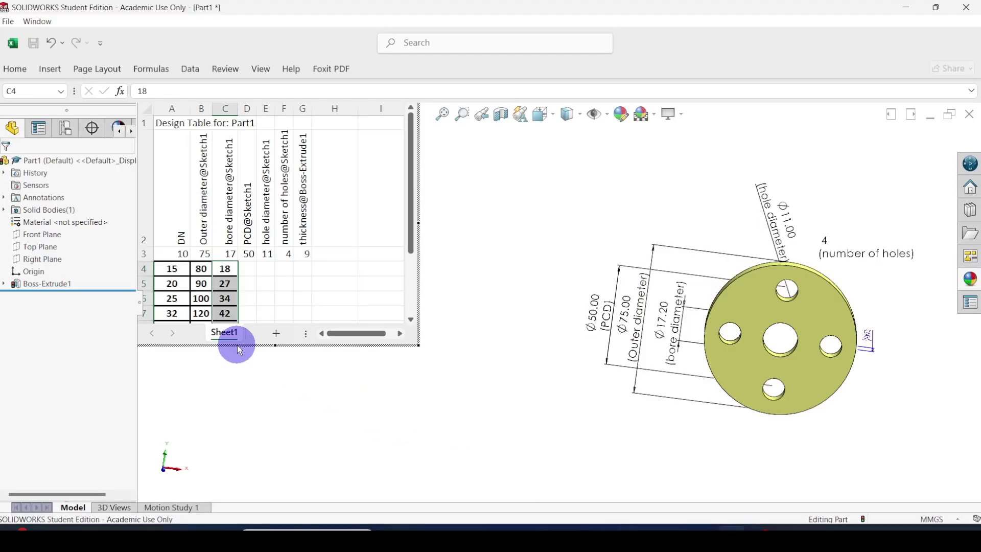
{"action": "scroll", "coordinate": [309, 265], "scroll_direction": "down", "scroll_amount": 1}
{"action": "scroll", "coordinate": [269, 246], "scroll_direction": "up", "scroll_amount": 1}
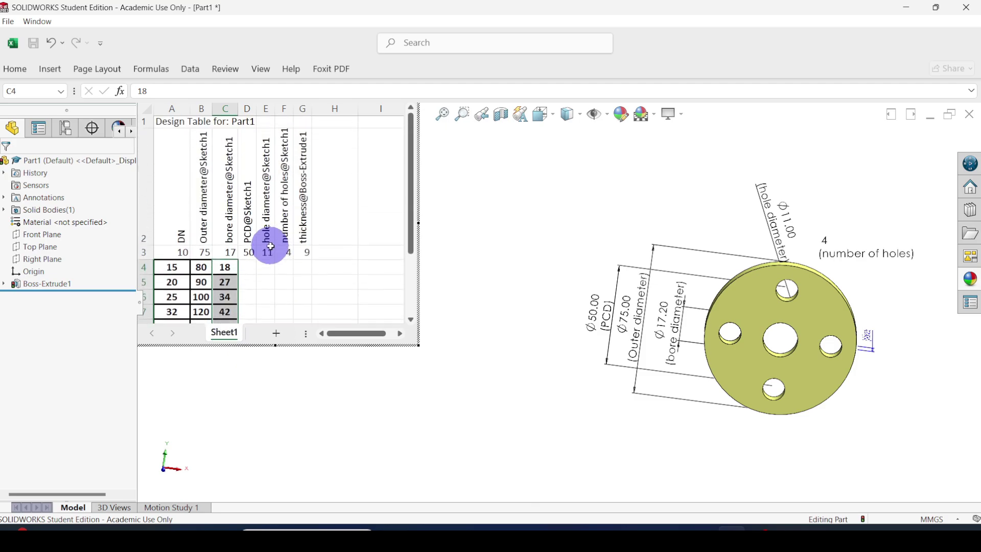
{"action": "left_click_drag", "start_coordinate": [248, 267], "coordinate": [250, 301]}
{"action": "key", "text": "ctrl+v"}
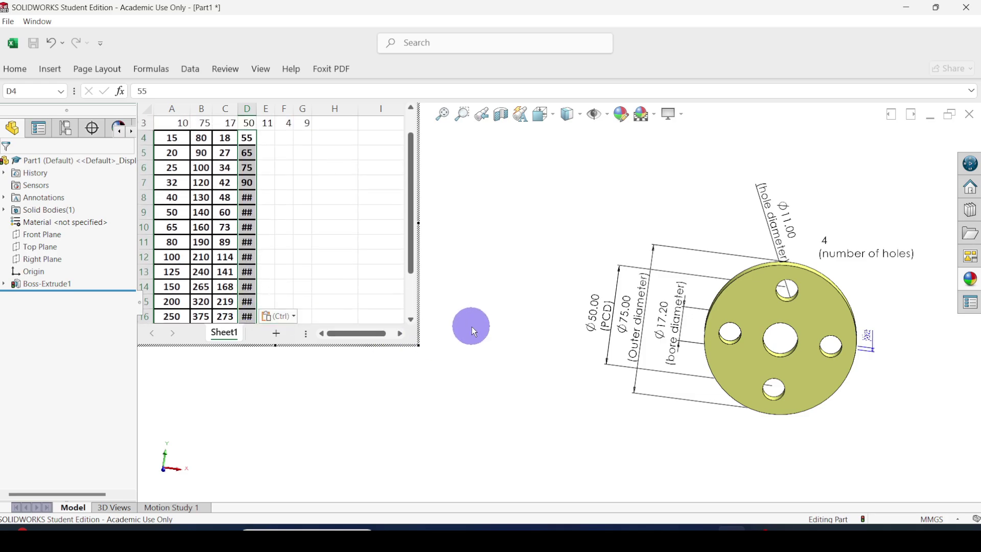
{"action": "double_click", "coordinate": [251, 227]}
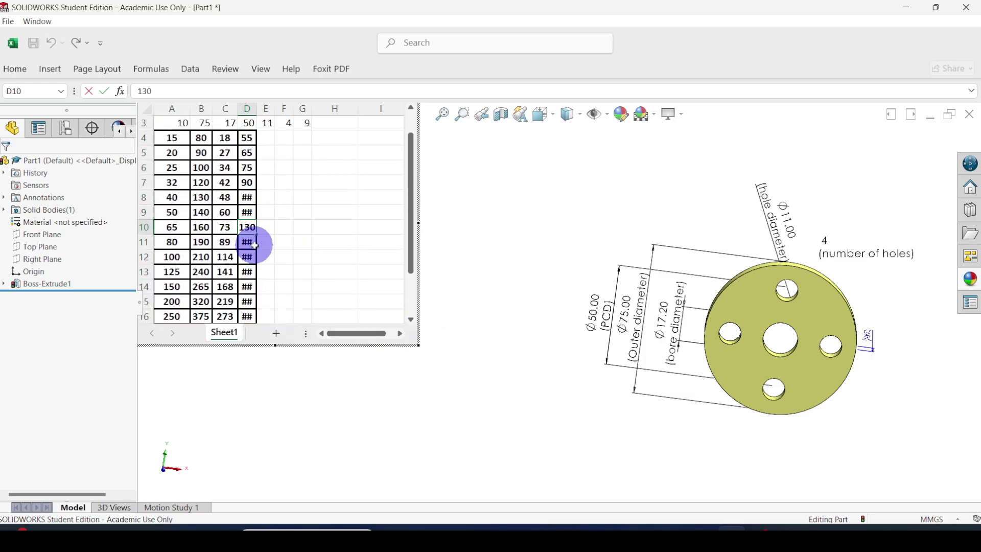
{"action": "left_click", "coordinate": [254, 245]}
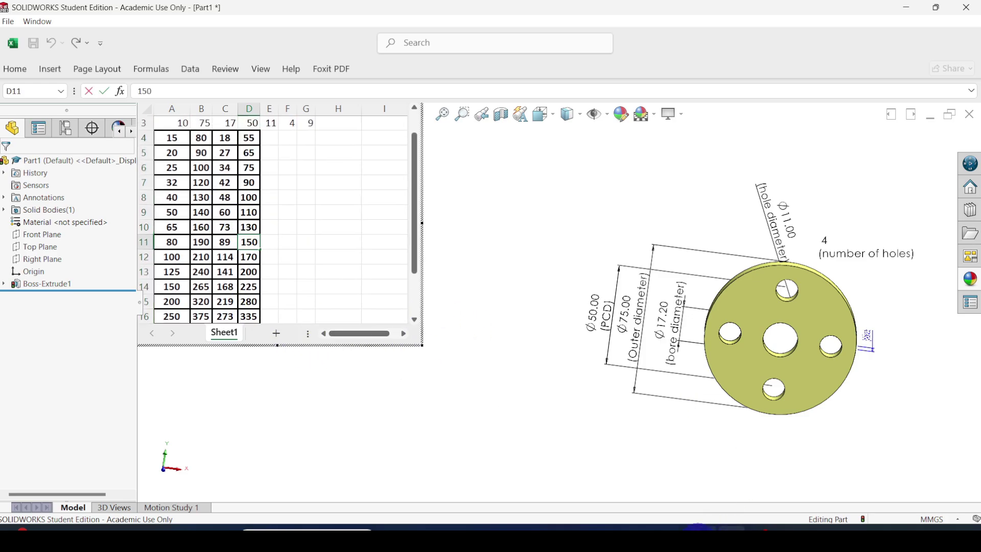
Step: Copy the DN 15 to 500 bolt hole diameters (11 to 22) from the Word table into the hole diameter column, starting at E4
{"action": "left_click", "coordinate": [715, 529]}
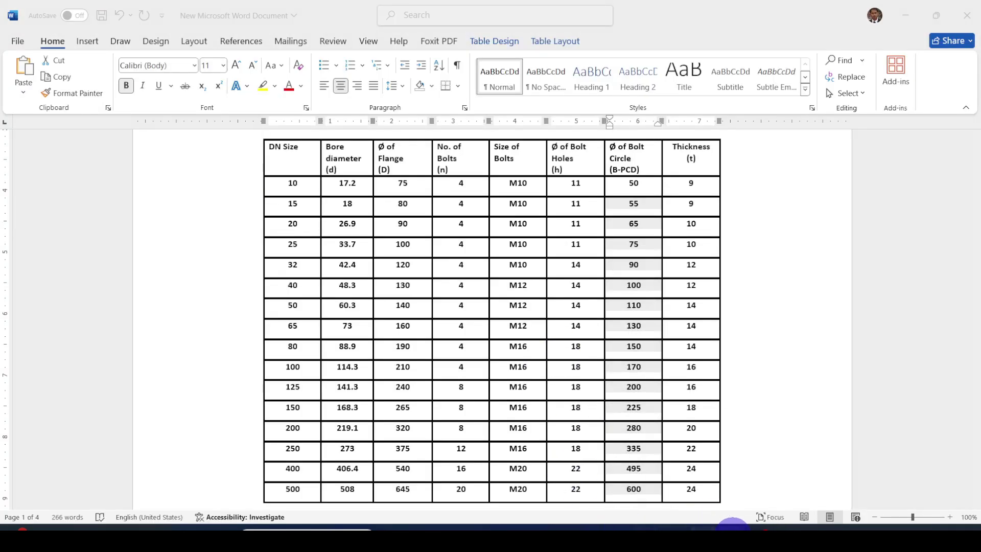
{"action": "left_click", "coordinate": [732, 527]}
{"action": "scroll", "coordinate": [383, 279], "scroll_direction": "up", "scroll_amount": 1}
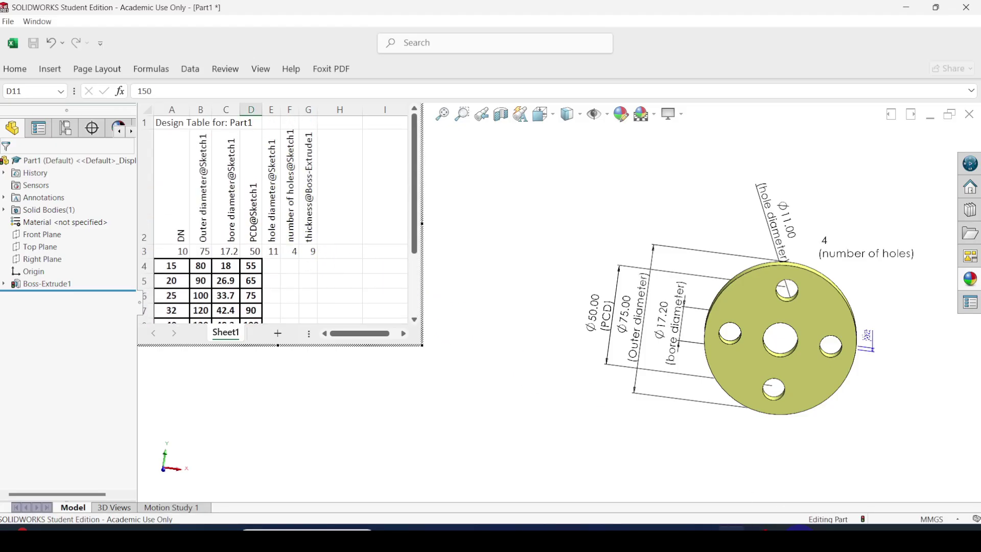
{"action": "left_click", "coordinate": [707, 526]}
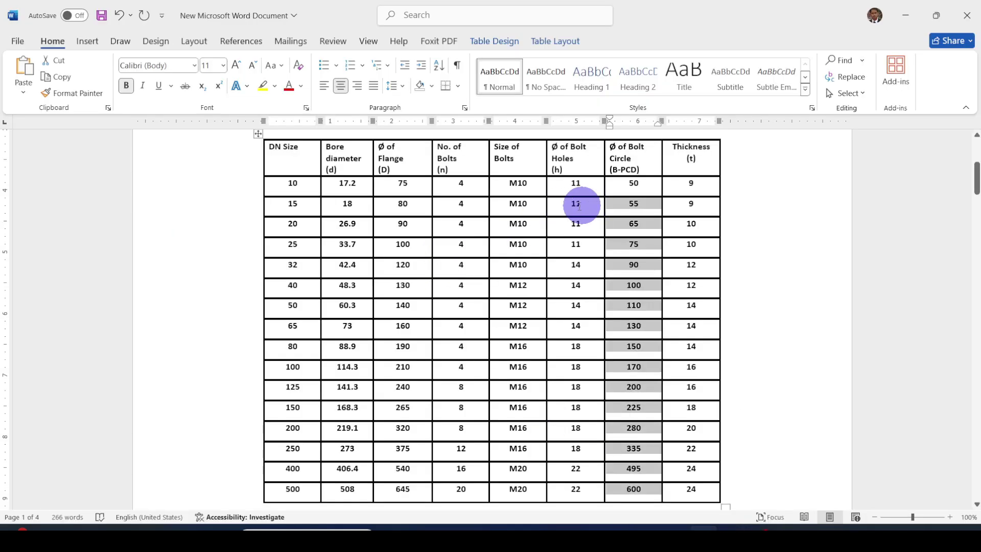
{"action": "left_click_drag", "start_coordinate": [572, 204], "coordinate": [581, 489]}
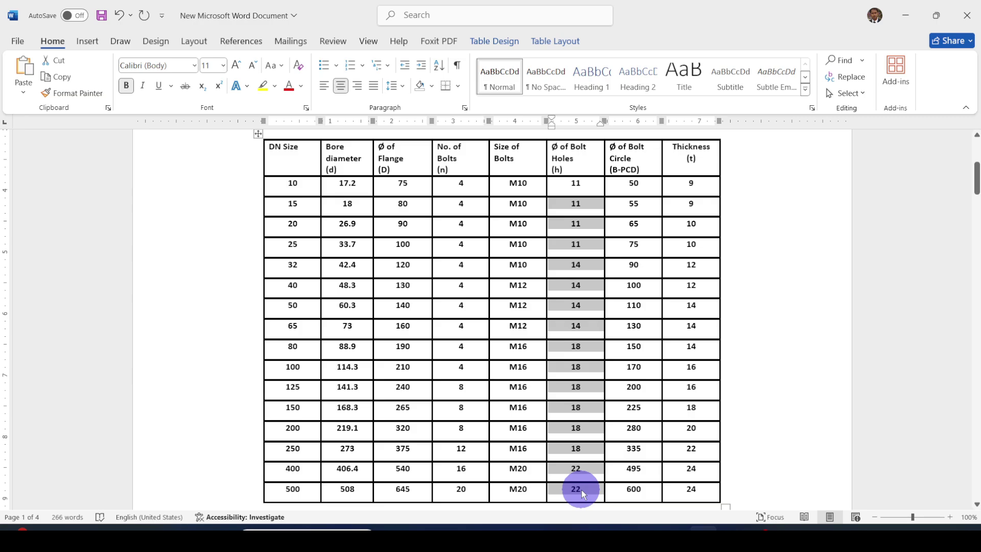
{"action": "left_click", "coordinate": [719, 528]}
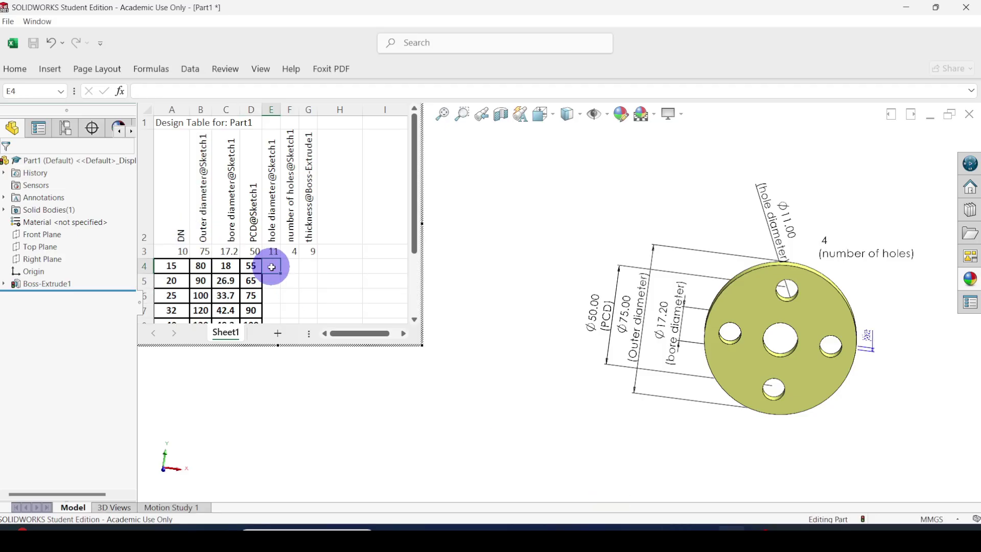
{"action": "key", "text": "ctrl+v"}
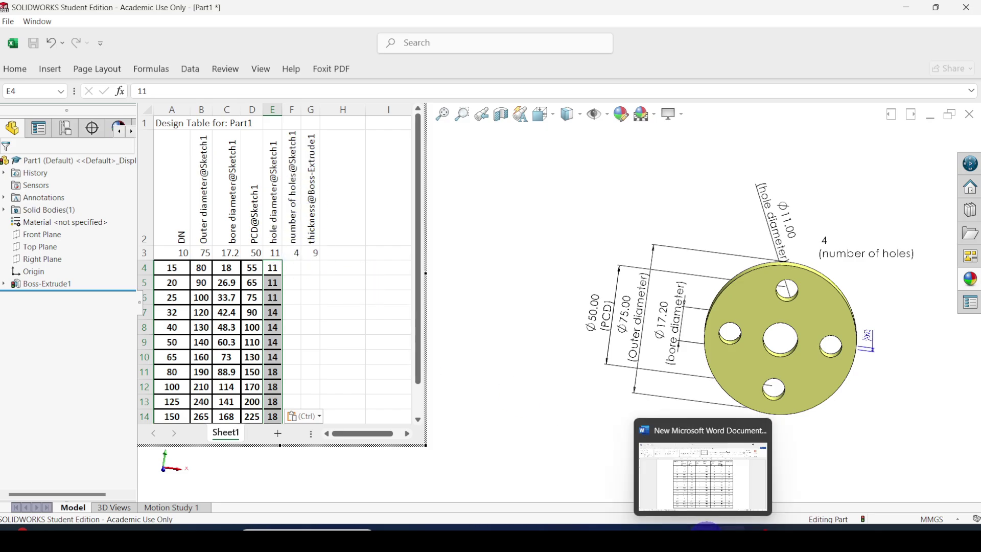
Step: Copy the DN 15 to 500 bolt counts (4 to 20) from the Word table into the number of holes column, starting at F4
{"action": "left_click", "coordinate": [626, 506]}
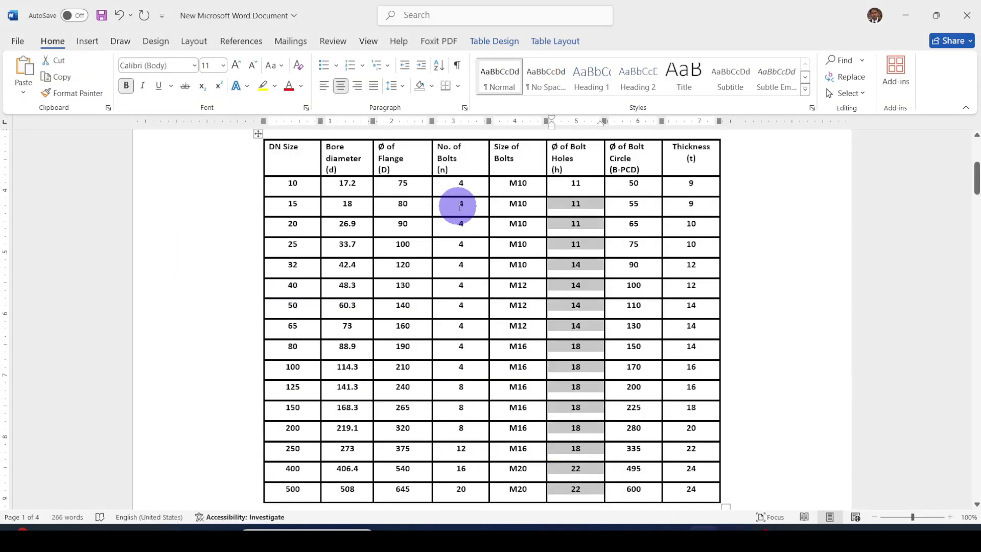
{"action": "left_click_drag", "start_coordinate": [458, 205], "coordinate": [473, 480]}
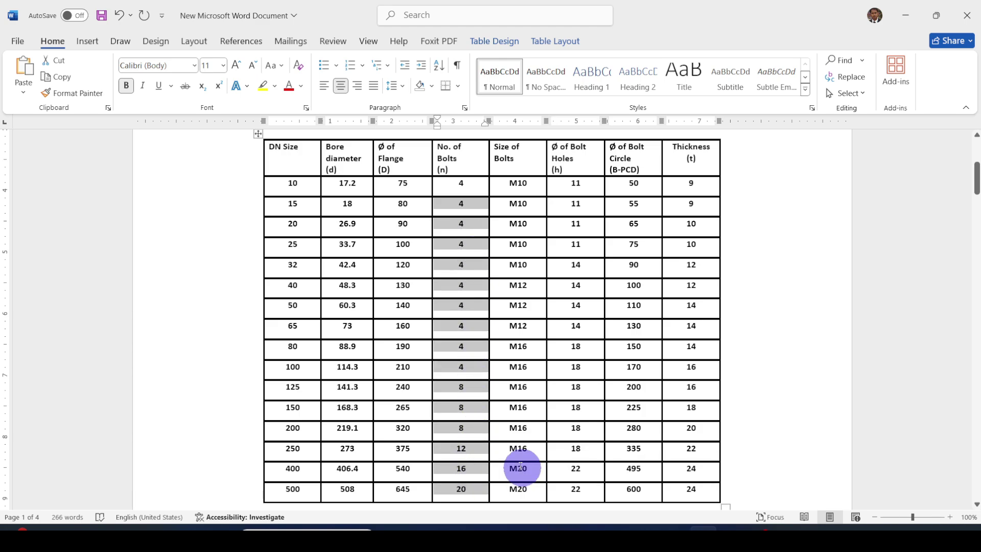
{"action": "left_click", "coordinate": [726, 538]}
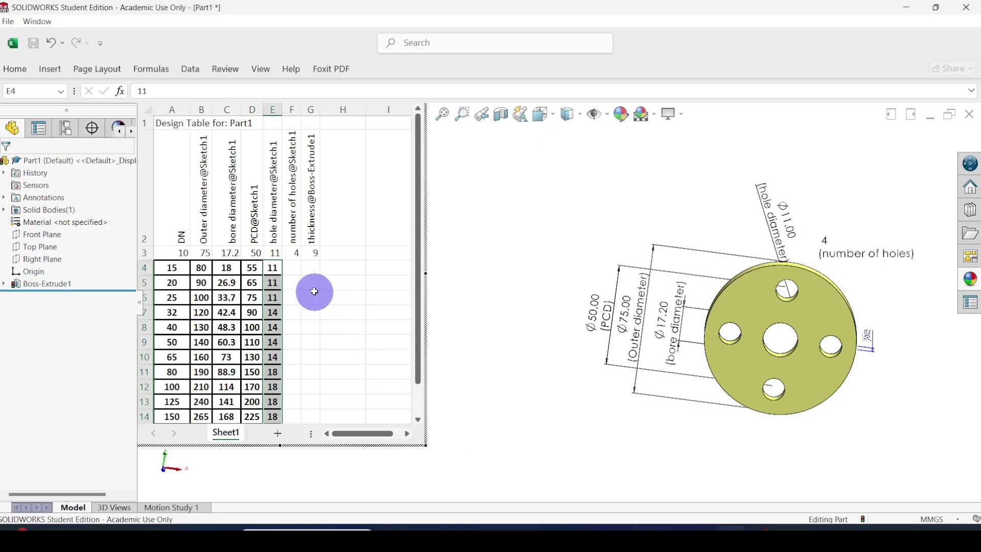
{"action": "left_click", "coordinate": [292, 271]}
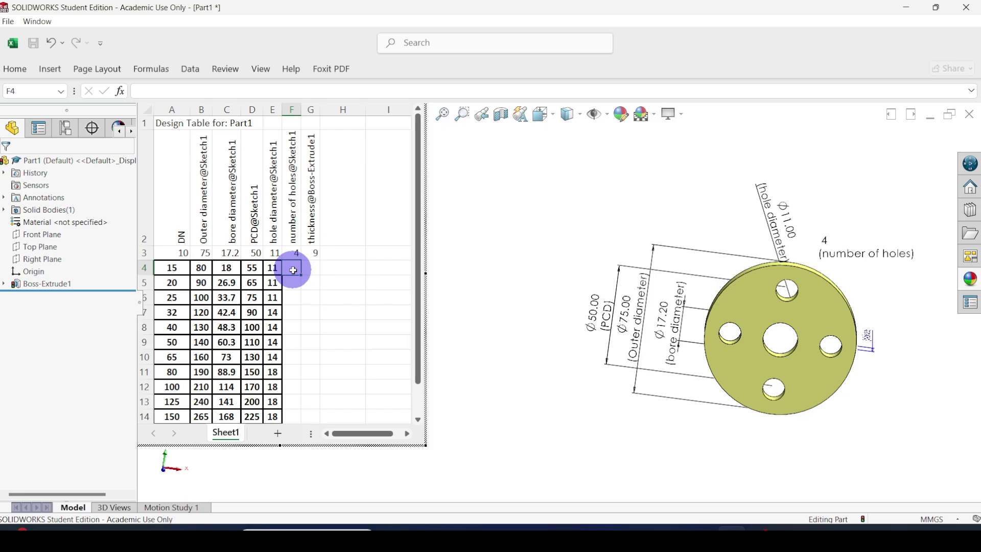
{"action": "key", "text": "ctrl+v"}
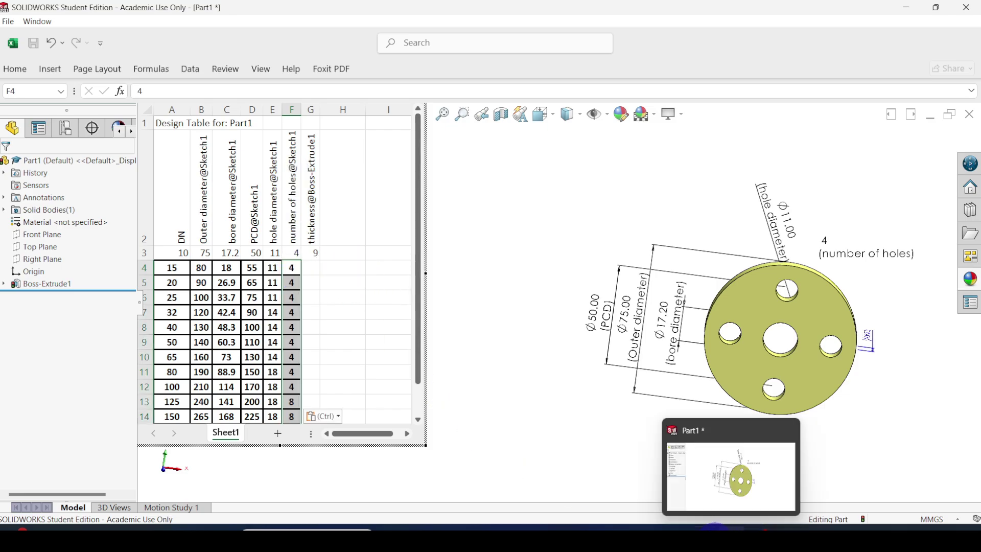
Step: Copy the DN 15 to 500 thicknesses (9 to 24) from the Word table into the design table's thickness column, starting at G4
{"action": "left_click", "coordinate": [705, 529]}
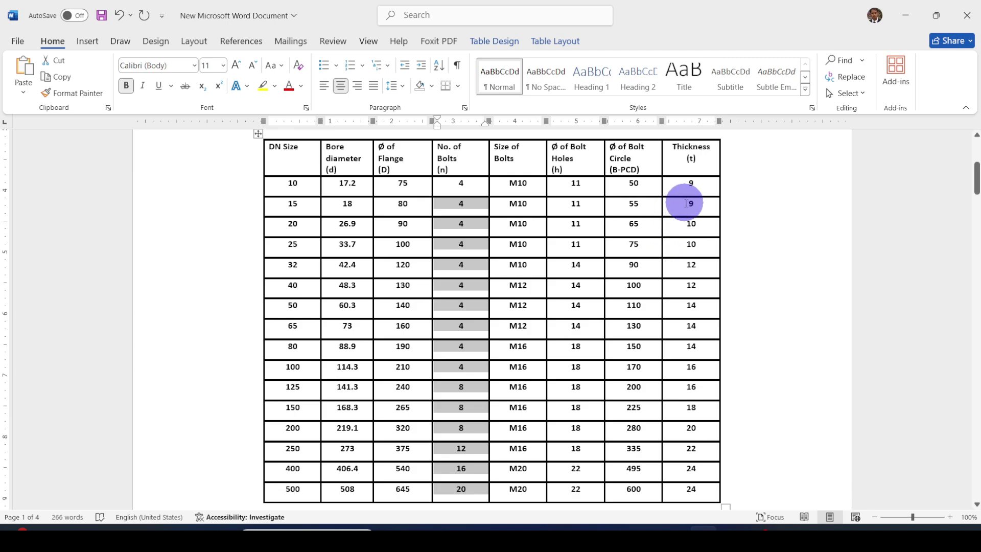
{"action": "left_click_drag", "start_coordinate": [686, 204], "coordinate": [710, 483]}
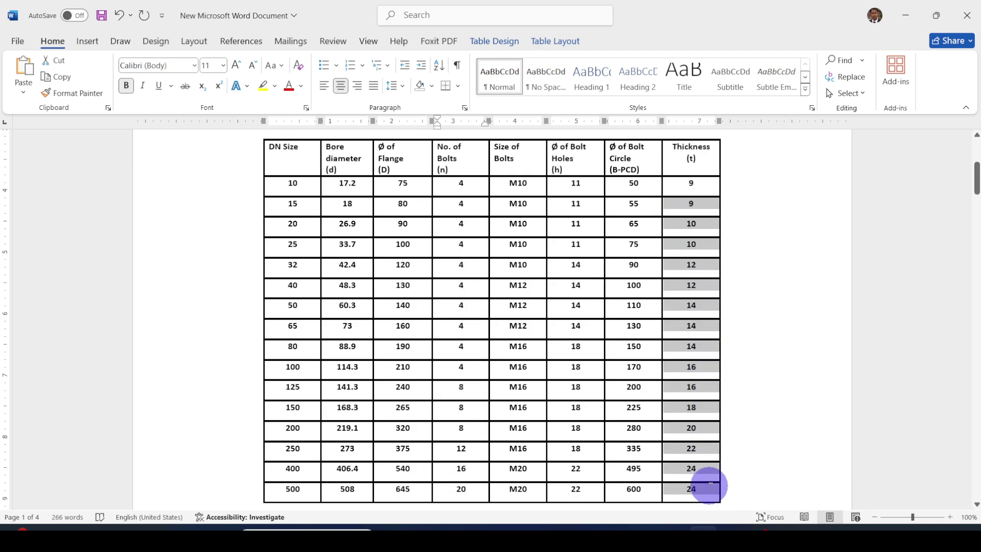
{"action": "mouse_move", "coordinate": [731, 528]}
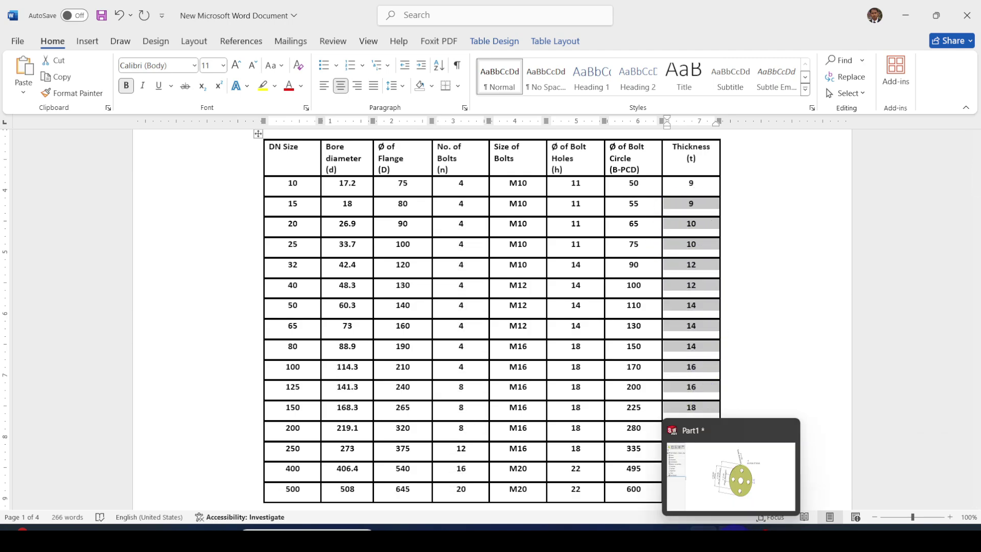
{"action": "left_click", "coordinate": [731, 475]}
{"action": "left_click", "coordinate": [311, 268]}
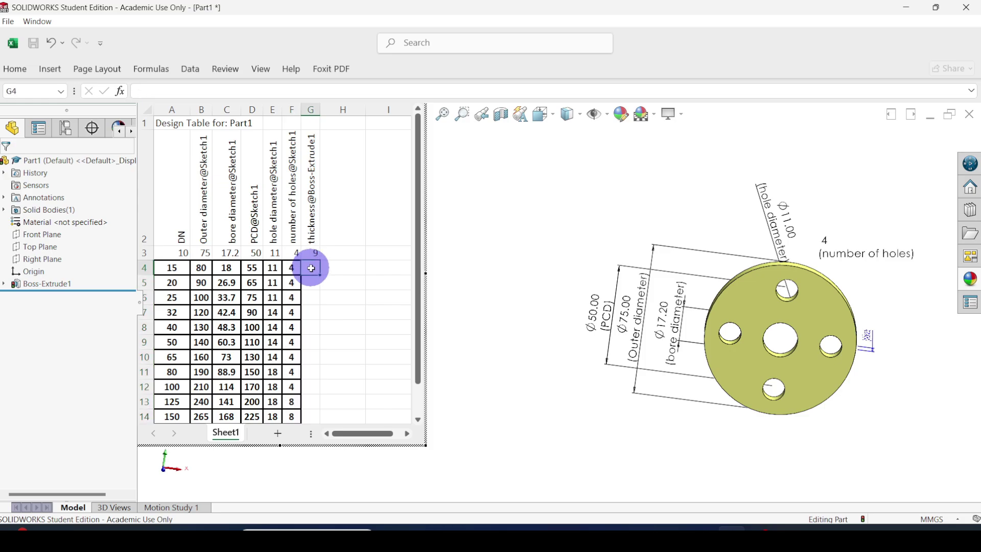
{"action": "key", "text": "ctrl+v"}
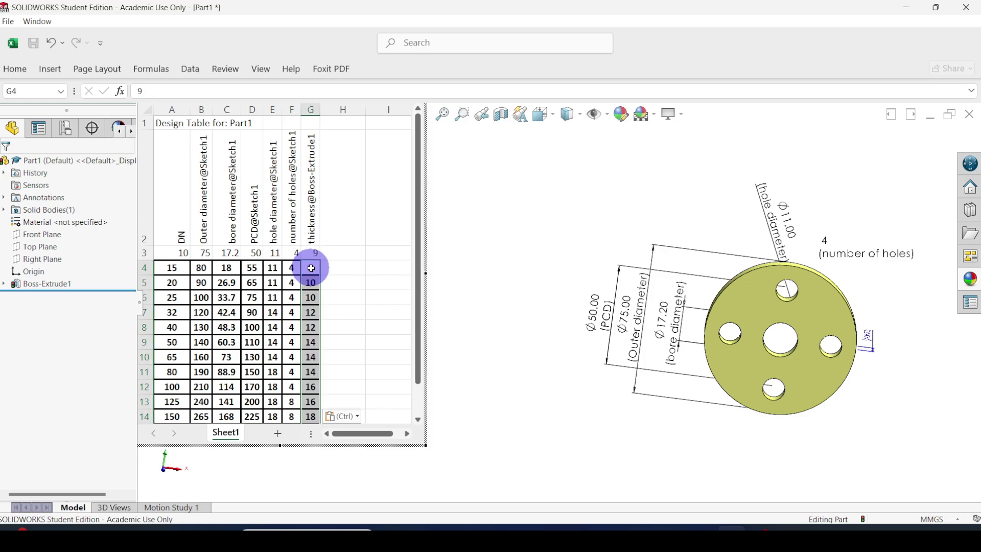
Step: Apply all borders to the whole design table, cells A1 to G18
{"action": "scroll", "coordinate": [313, 269], "scroll_direction": "down", "scroll_amount": 1}
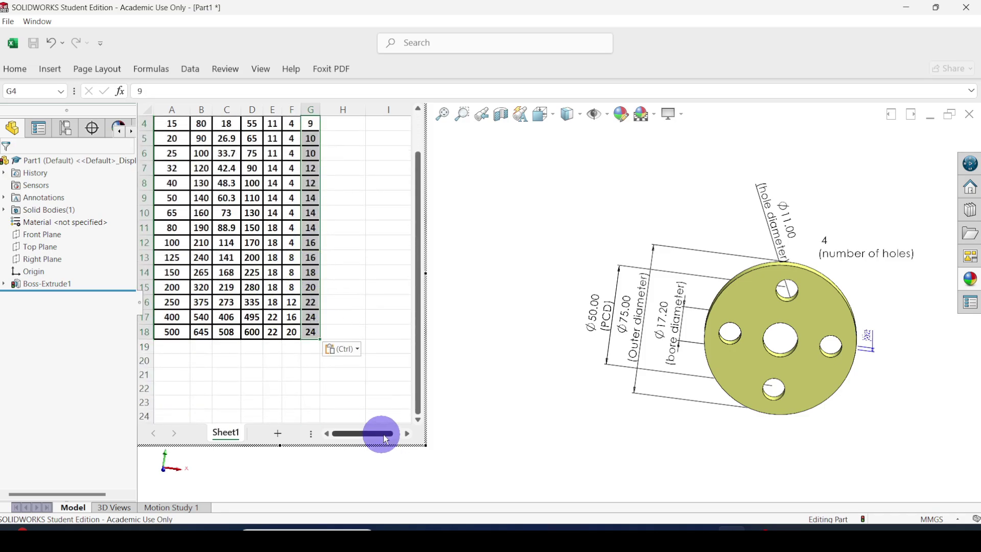
{"action": "left_click_drag", "start_coordinate": [347, 433], "coordinate": [314, 439]}
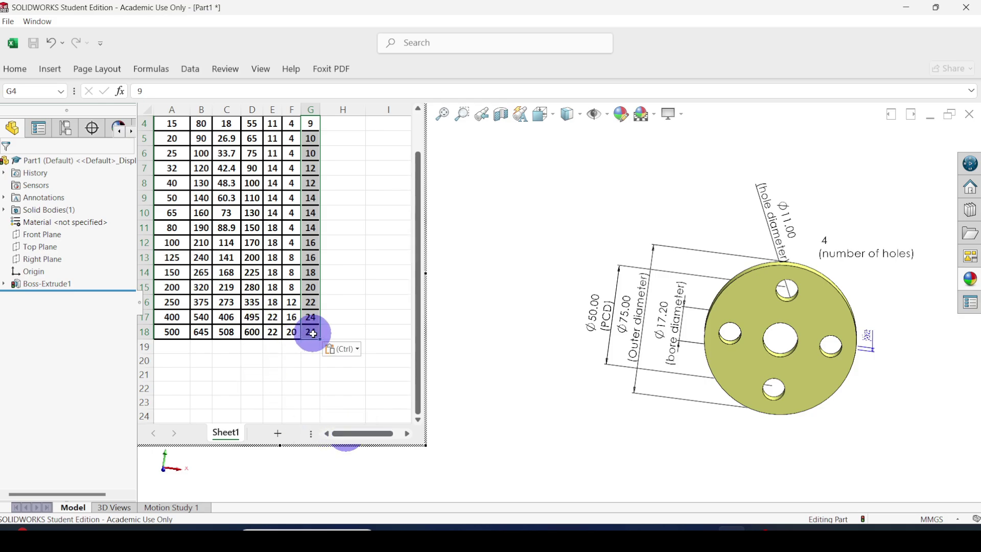
{"action": "left_click_drag", "start_coordinate": [313, 333], "coordinate": [153, 123]}
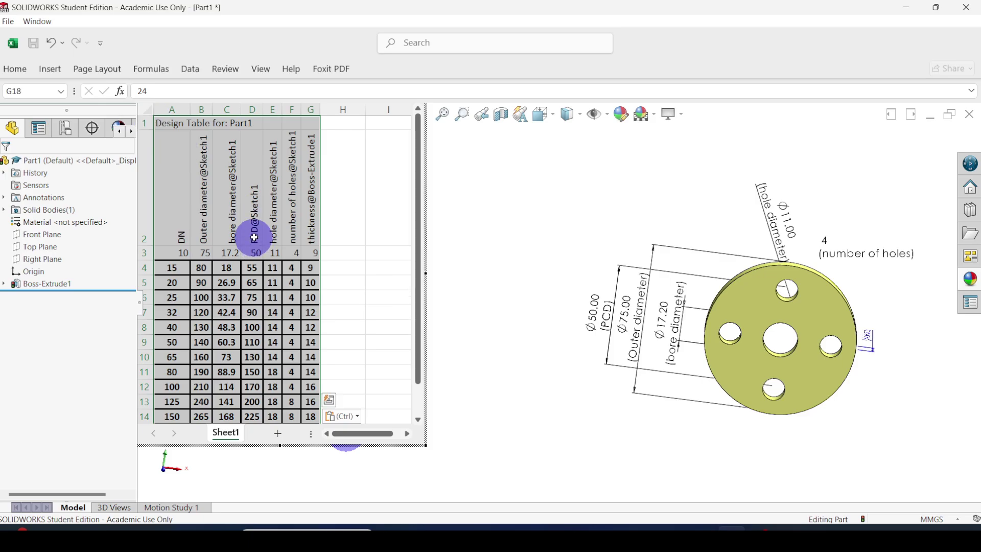
{"action": "right_click", "coordinate": [281, 189]}
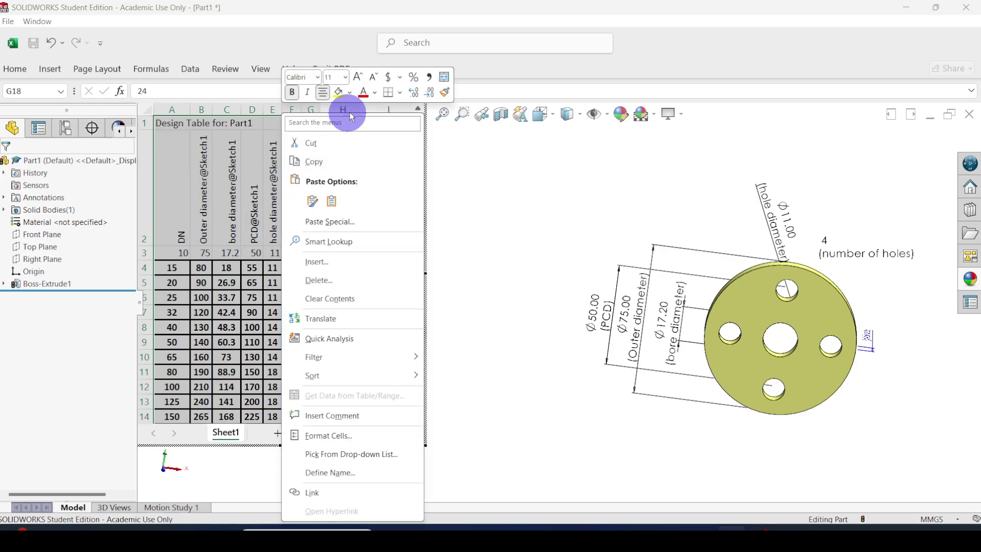
{"action": "left_click", "coordinate": [400, 93]}
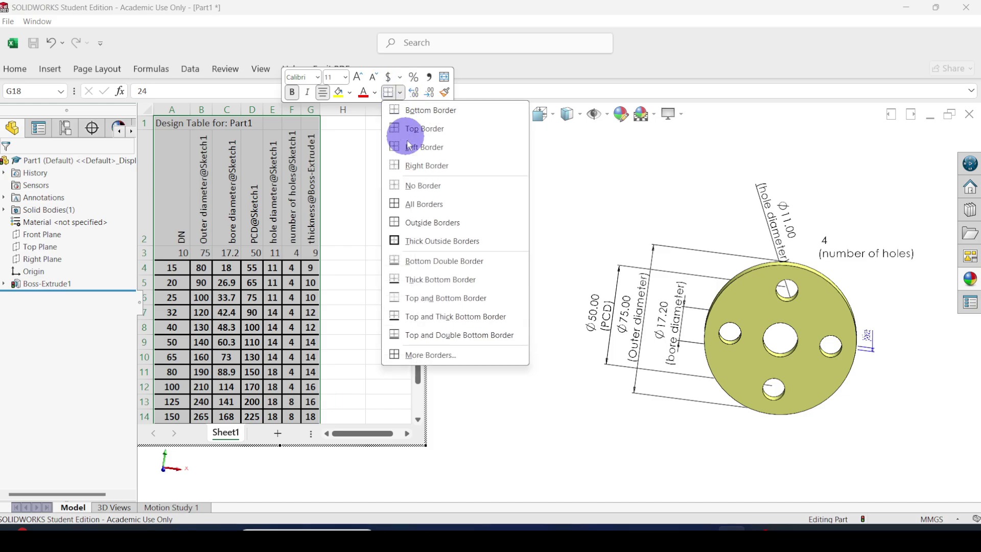
{"action": "left_click", "coordinate": [397, 204]}
{"action": "scroll", "coordinate": [397, 202], "scroll_direction": "down", "scroll_amount": 3}
{"action": "scroll", "coordinate": [315, 233], "scroll_direction": "up", "scroll_amount": 3}
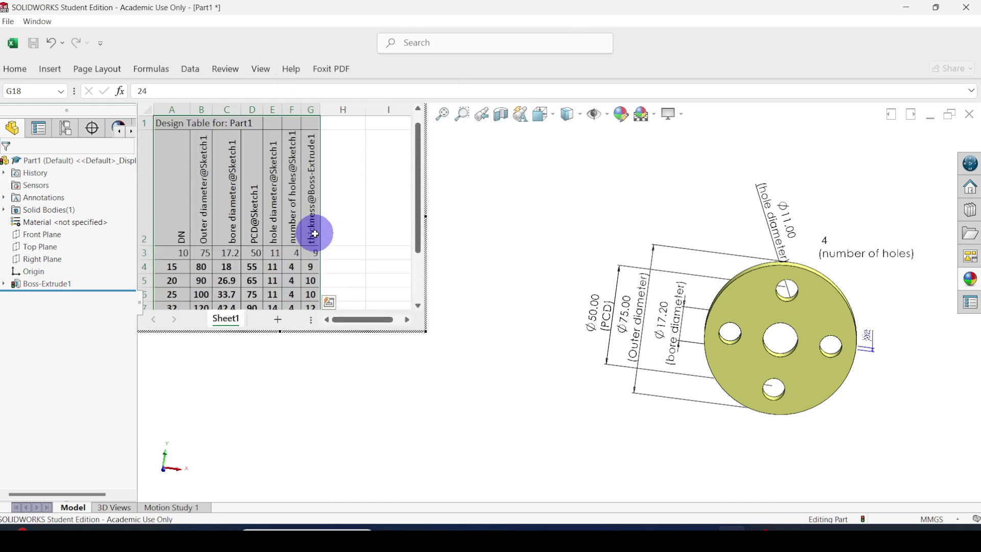
Step: Set the text of the whole design table, headers included, to size 12 and bold
{"action": "right_click", "coordinate": [274, 170]}
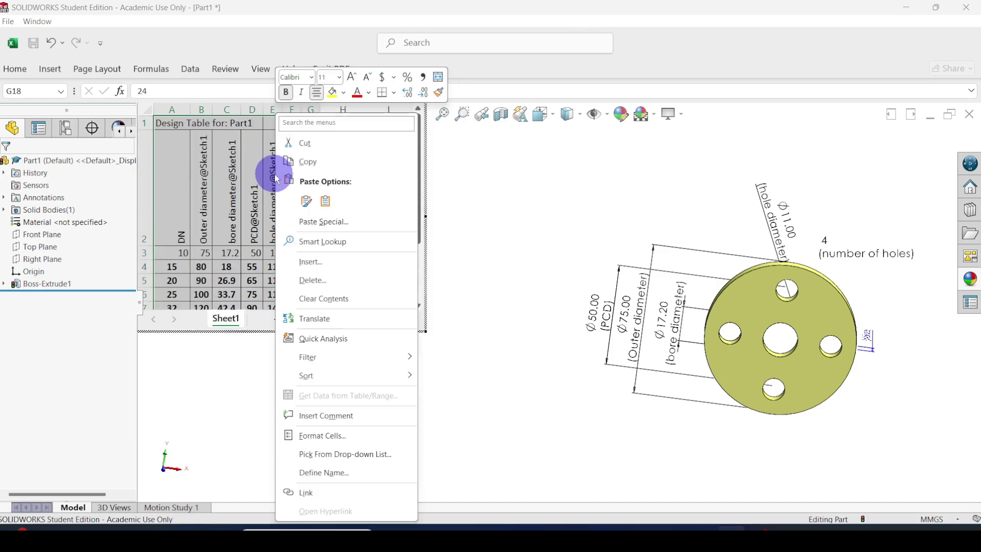
{"action": "left_click", "coordinate": [339, 78]}
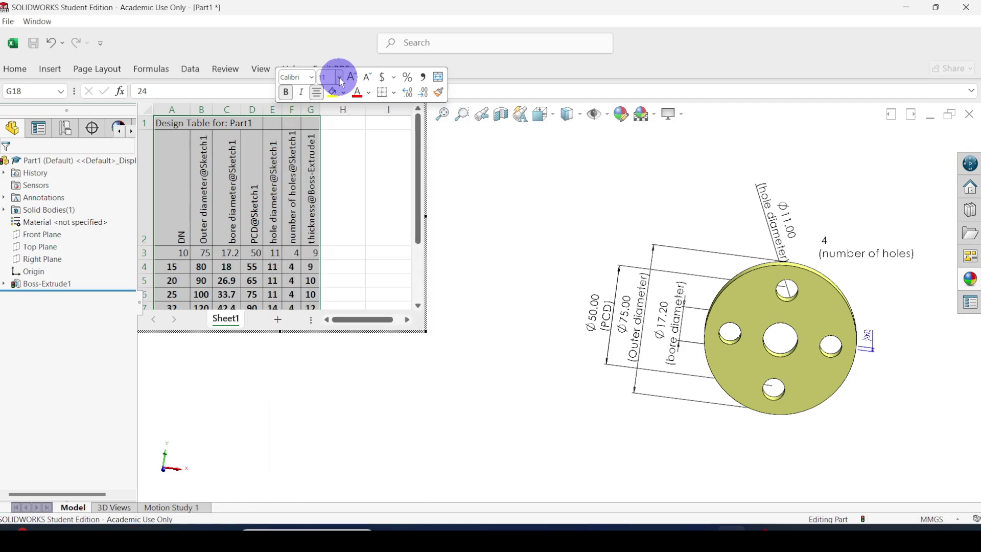
{"action": "left_click", "coordinate": [329, 155]}
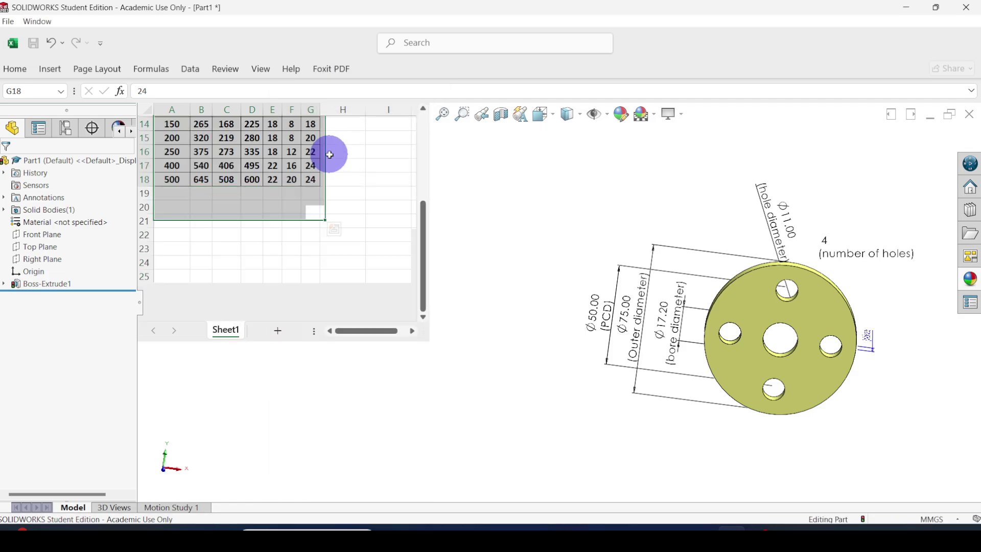
{"action": "right_click", "coordinate": [274, 195]}
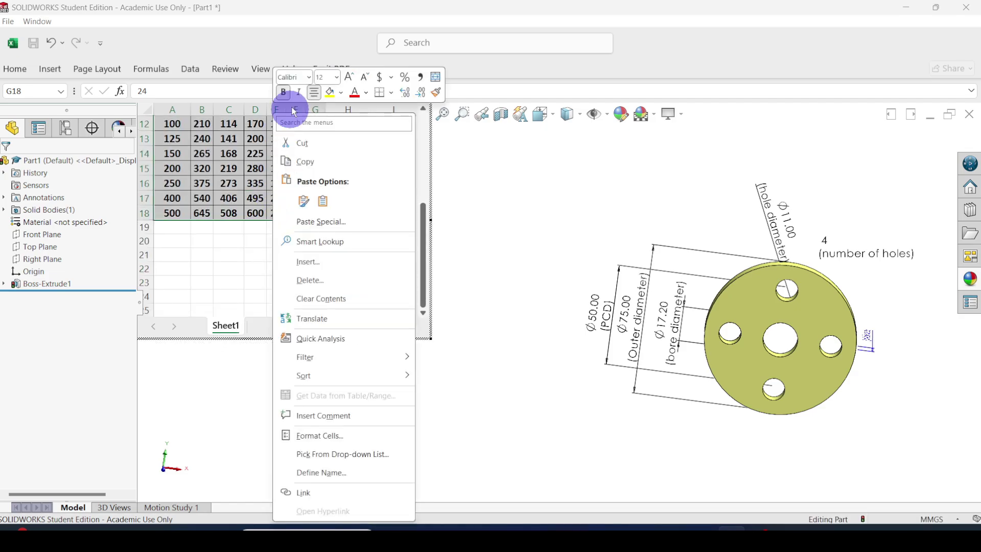
{"action": "left_click", "coordinate": [283, 93]}
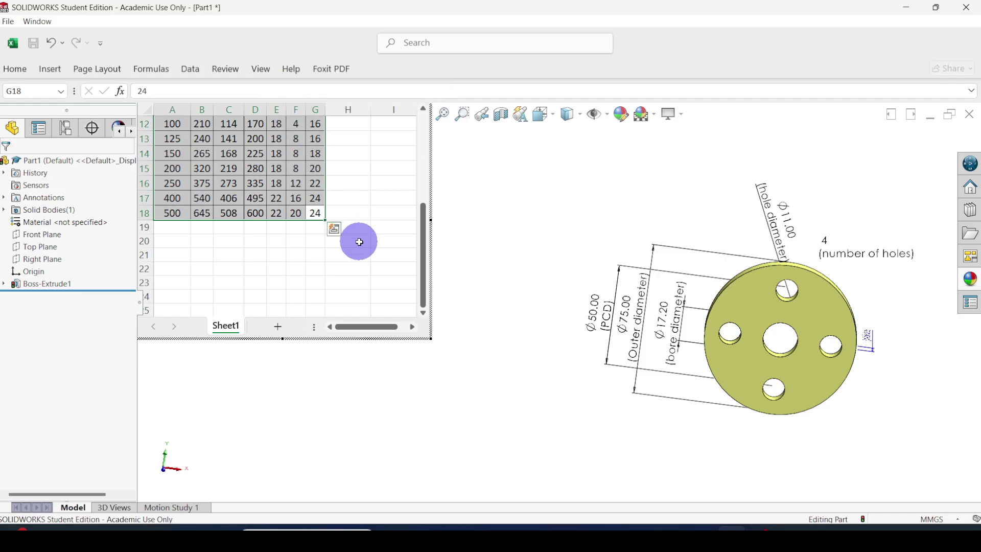
{"action": "scroll", "coordinate": [324, 263], "scroll_direction": "up", "scroll_amount": 4}
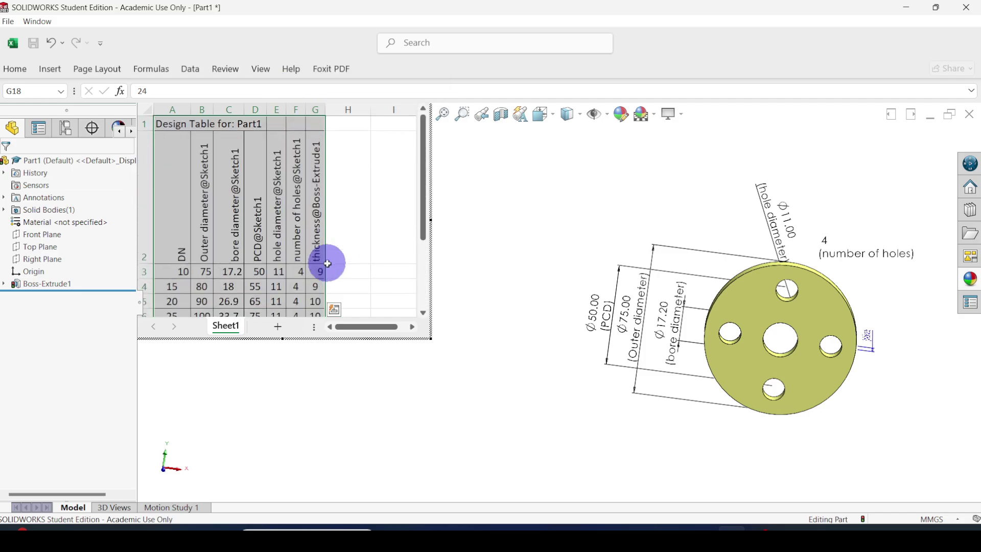
{"action": "right_click", "coordinate": [253, 194]}
{"action": "left_click", "coordinate": [265, 95]}
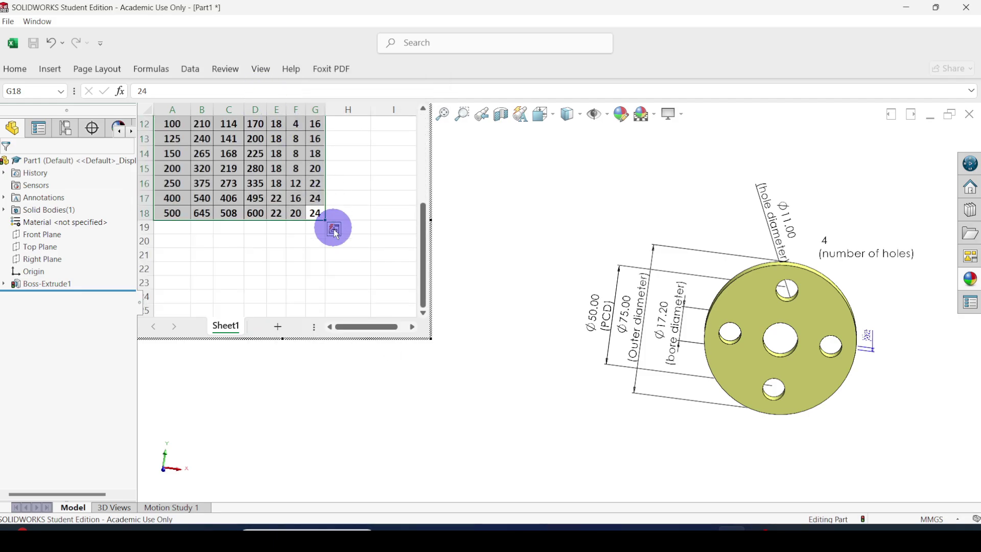
{"action": "scroll", "coordinate": [350, 250], "scroll_direction": "up", "scroll_amount": 5}
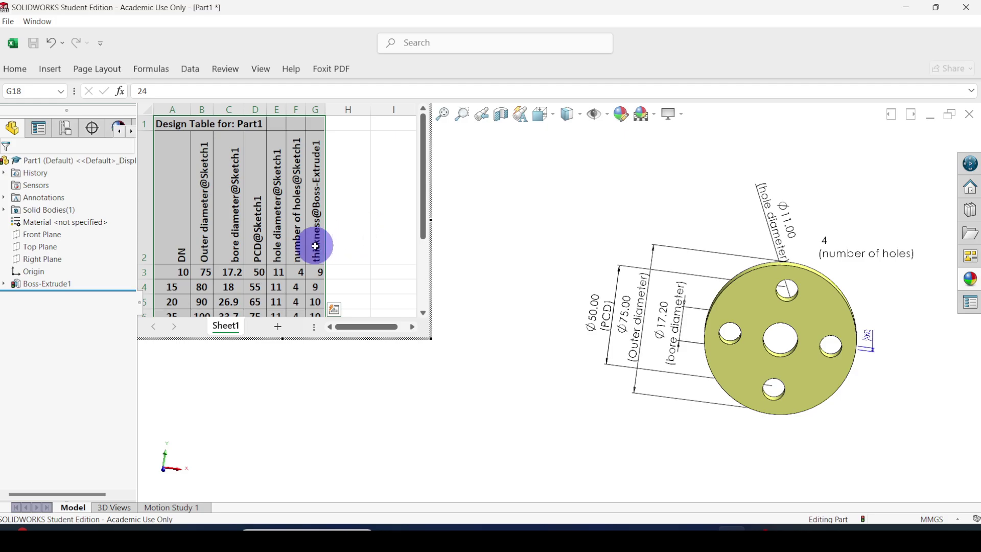
Step: Check the completed table rows and close the design table to generate the DN 10 to 500 flange configurations
{"action": "left_click", "coordinate": [355, 241]}
{"action": "scroll", "coordinate": [254, 259], "scroll_direction": "down", "scroll_amount": 2}
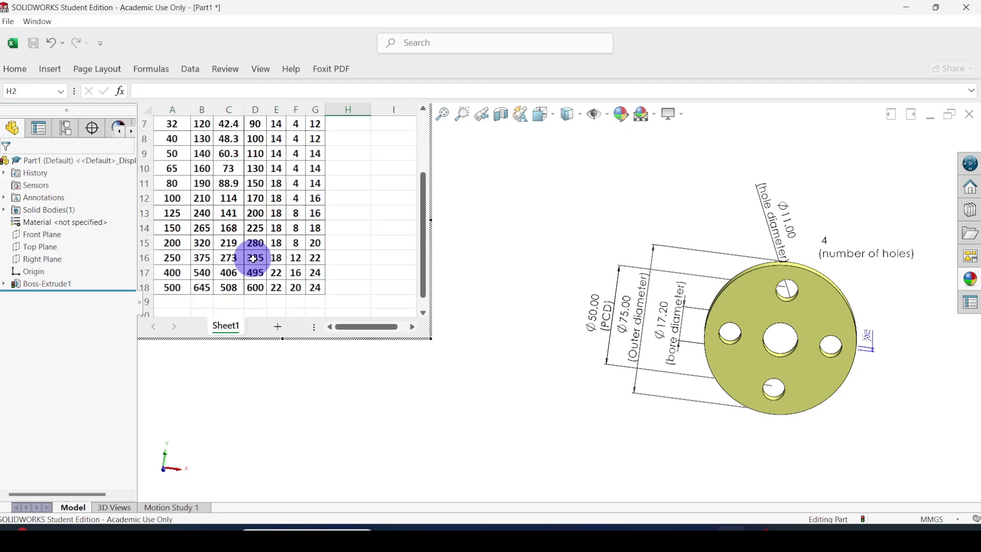
{"action": "scroll", "coordinate": [254, 259], "scroll_direction": "up", "scroll_amount": 2}
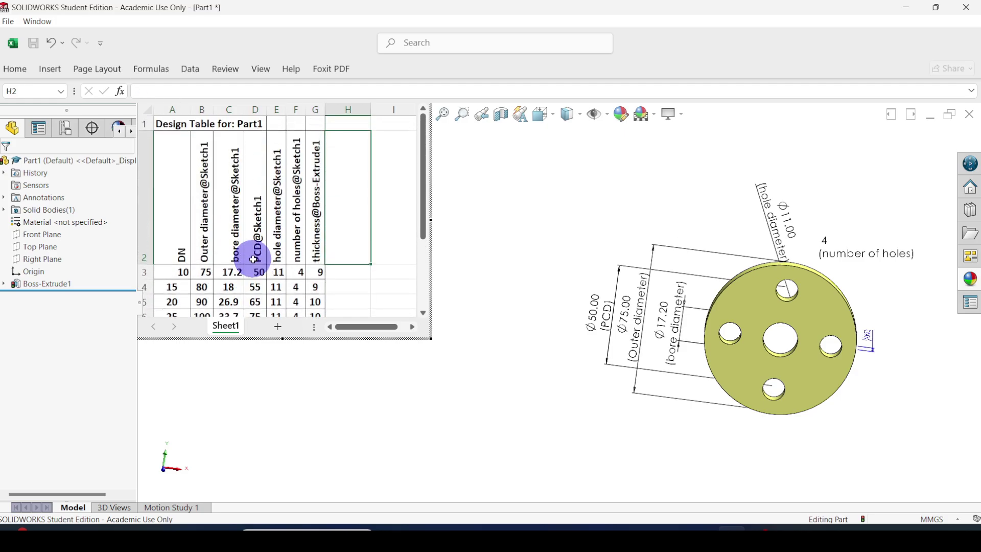
{"action": "left_click", "coordinate": [279, 311]}
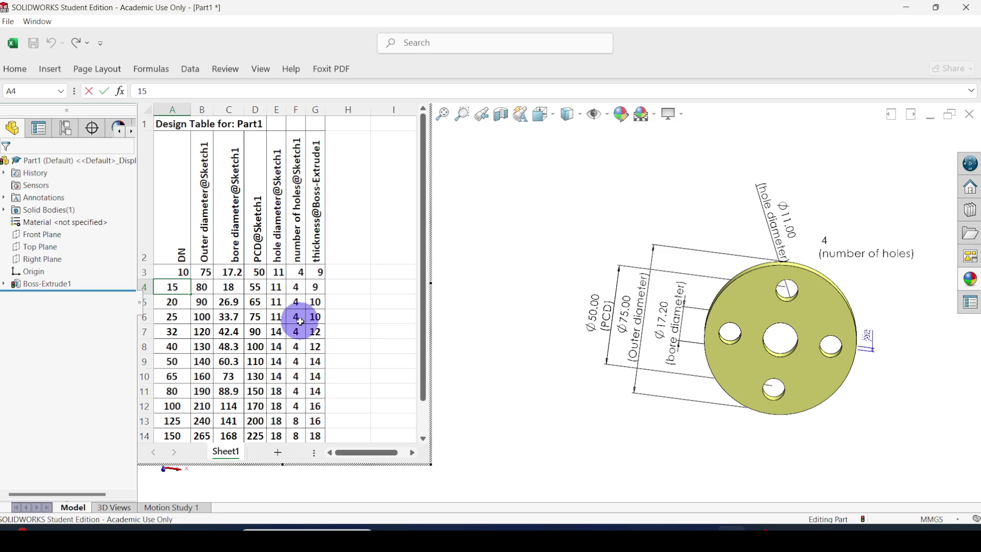
{"action": "scroll", "coordinate": [300, 322], "scroll_direction": "down", "scroll_amount": 1}
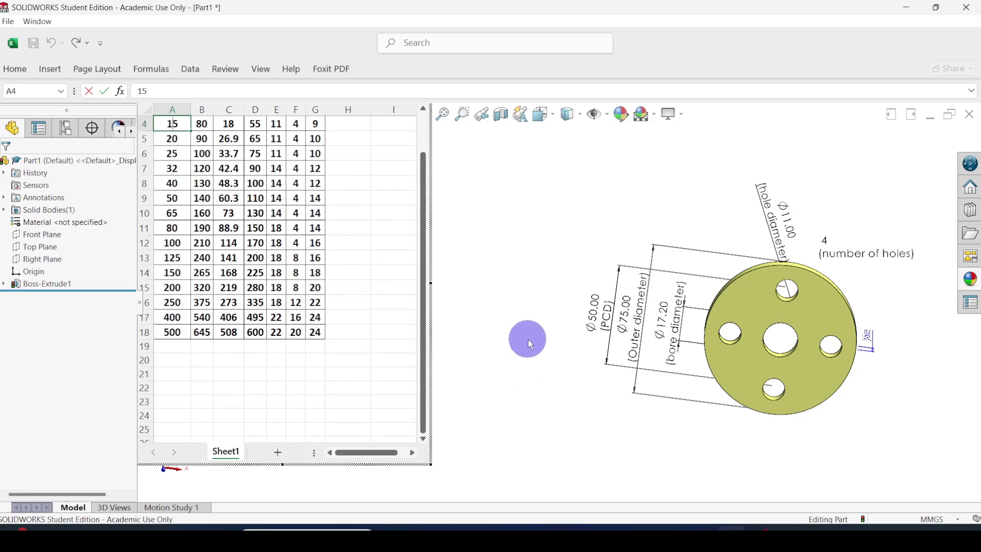
{"action": "middle_click_drag", "start_coordinate": [861, 346], "coordinate": [614, 344], "text": "ctrl"}
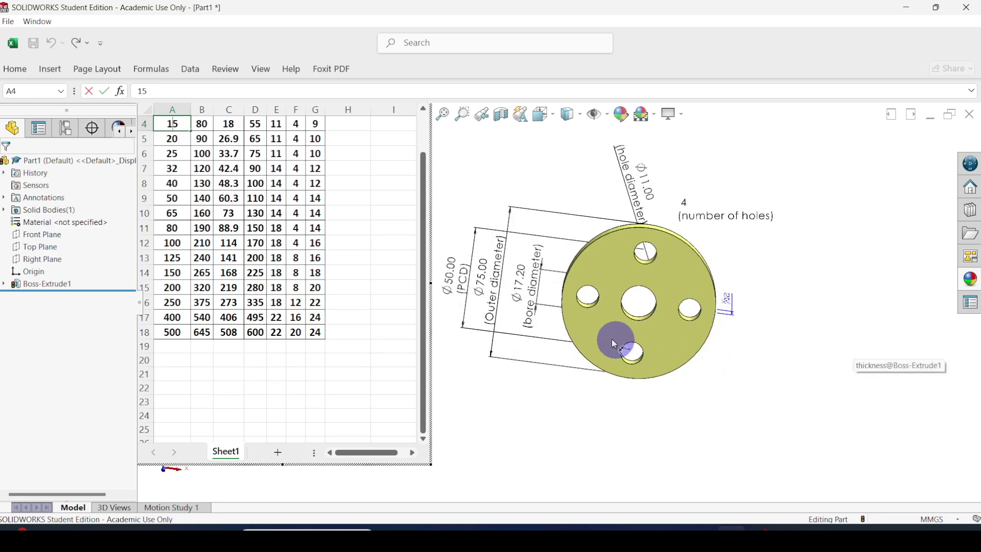
{"action": "scroll", "coordinate": [542, 309], "scroll_direction": "down", "scroll_amount": 5}
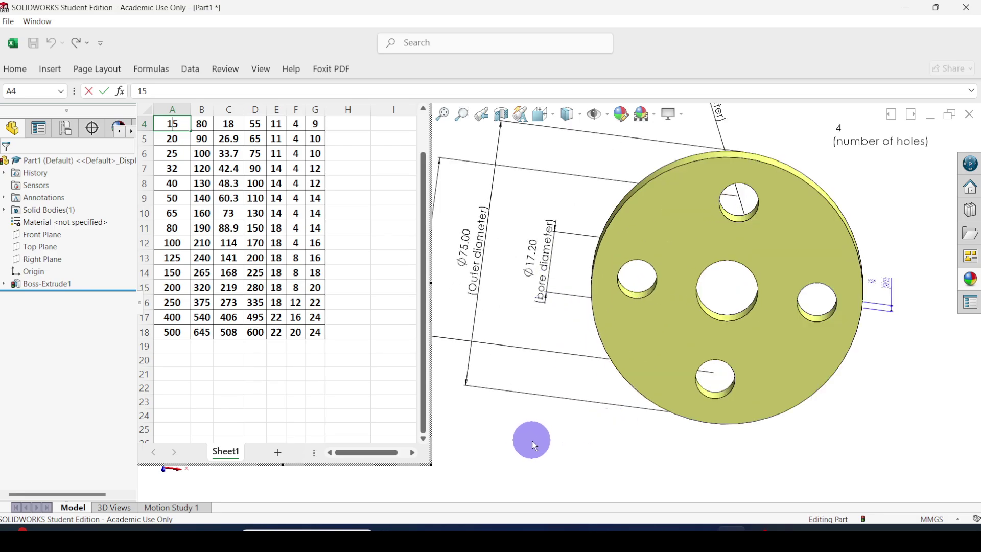
{"action": "left_click", "coordinate": [532, 440]}
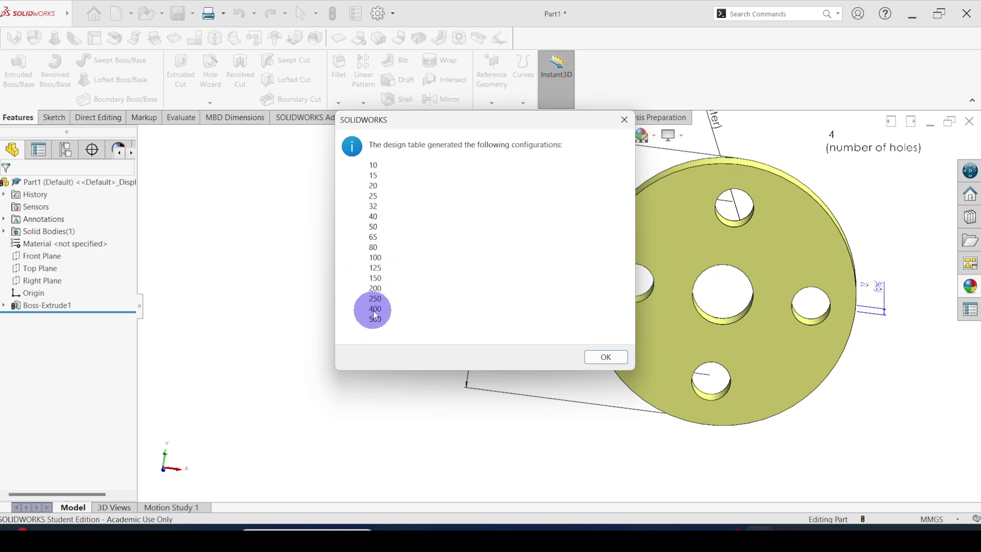
{"action": "left_click", "coordinate": [606, 357]}
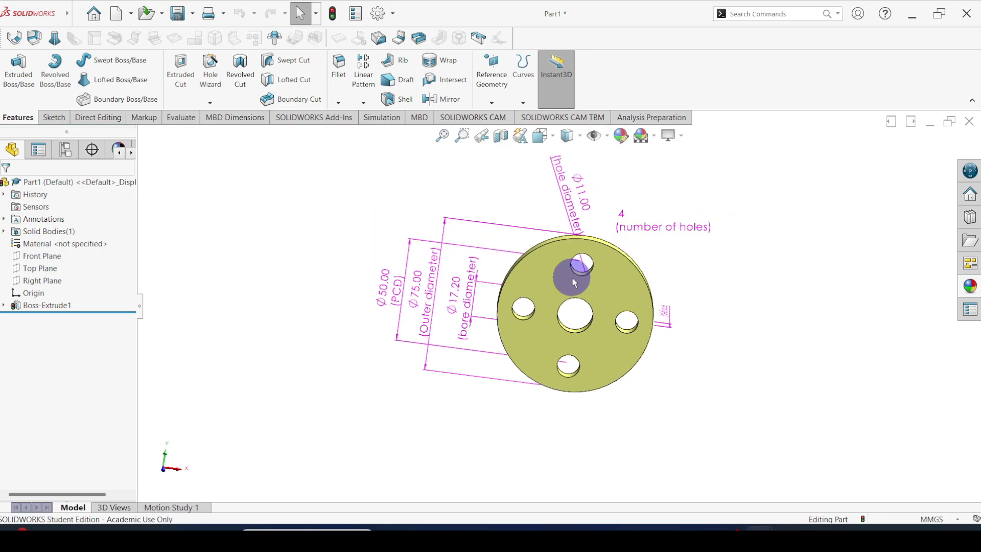
Step: Open the part's configuration list, activate configuration 250 and inspect the resized flange from an angle
{"action": "left_click", "coordinate": [65, 151]}
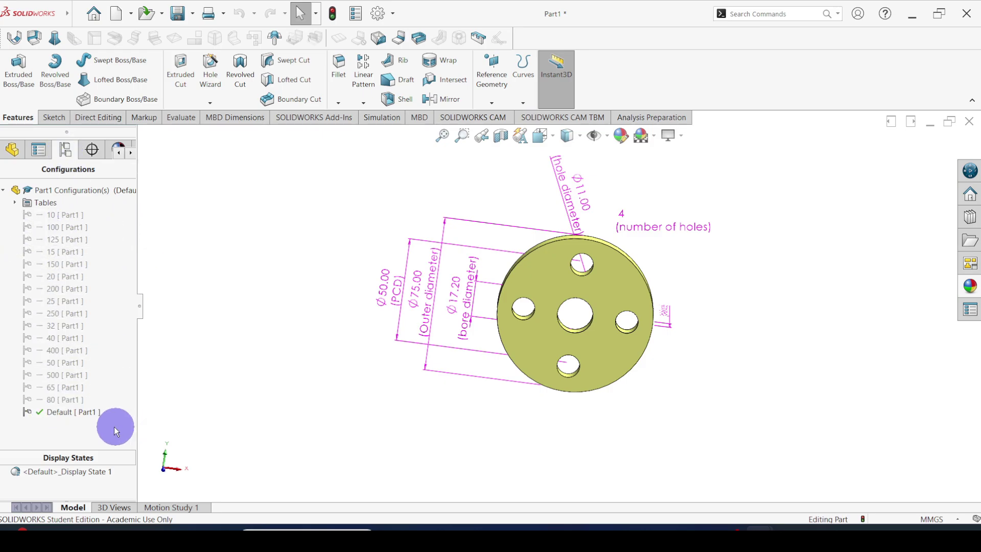
{"action": "scroll", "coordinate": [568, 294], "scroll_direction": "up", "scroll_amount": 2}
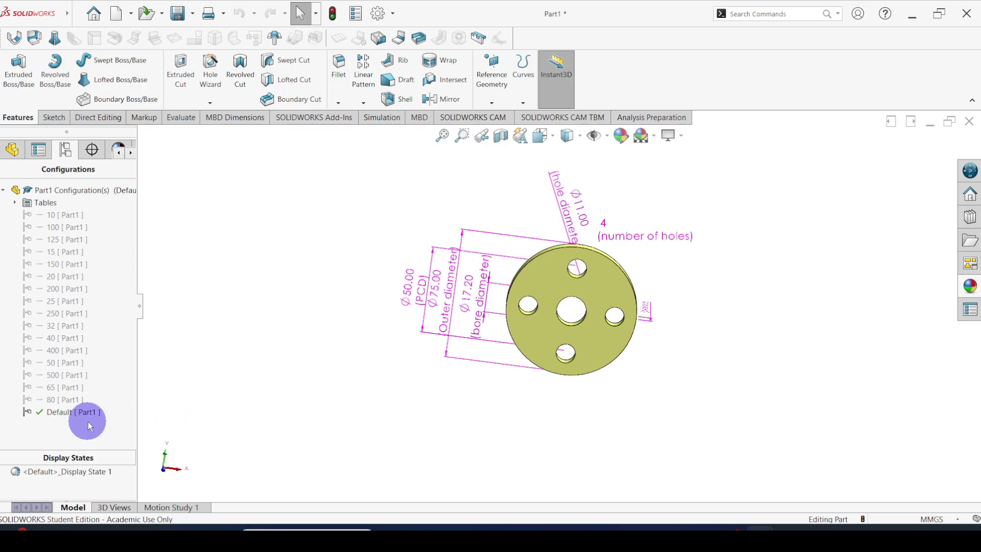
{"action": "left_click", "coordinate": [58, 313]}
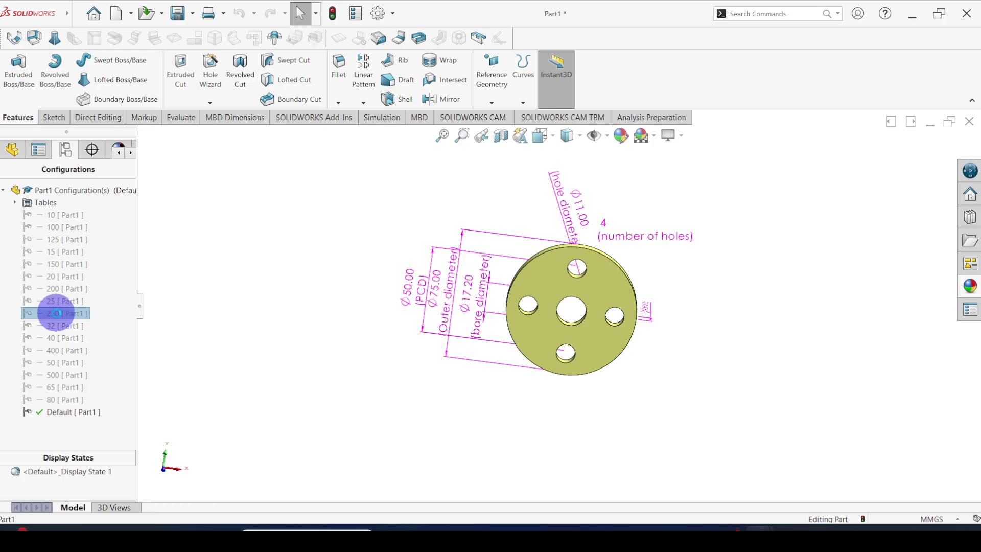
{"action": "double_click", "coordinate": [56, 313]}
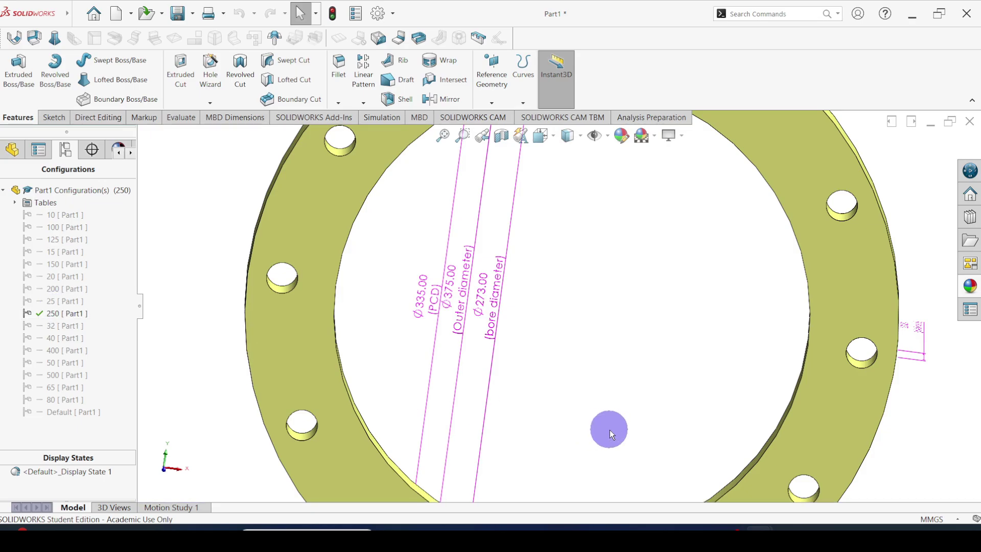
{"action": "scroll", "coordinate": [613, 407], "scroll_direction": "up", "scroll_amount": 5}
{"action": "middle_click_drag", "start_coordinate": [581, 324], "coordinate": [668, 208]}
{"action": "middle_click_drag", "start_coordinate": [622, 344], "coordinate": [583, 213]}
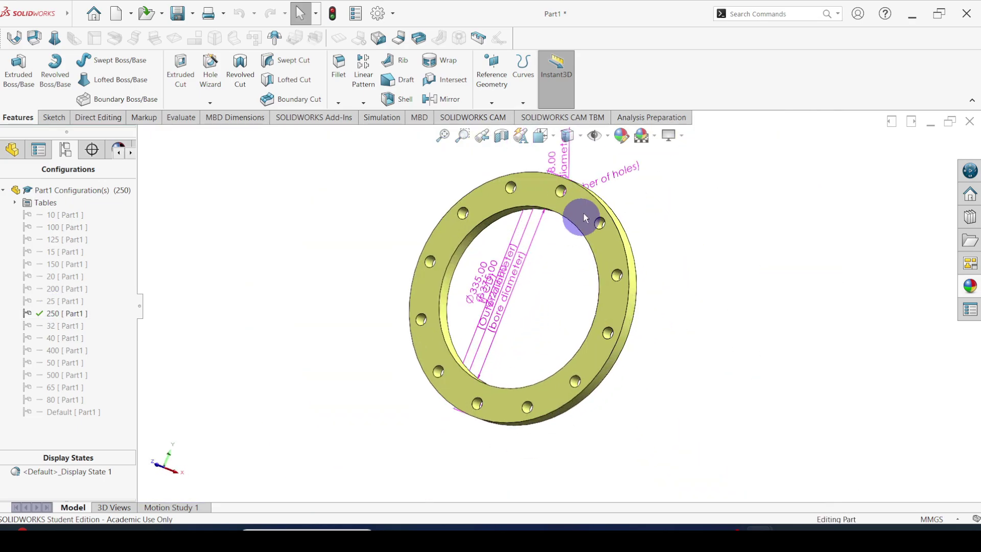
Step: Turn off the display of dimension names on the model and return to the feature tree
{"action": "left_click", "coordinate": [607, 136]}
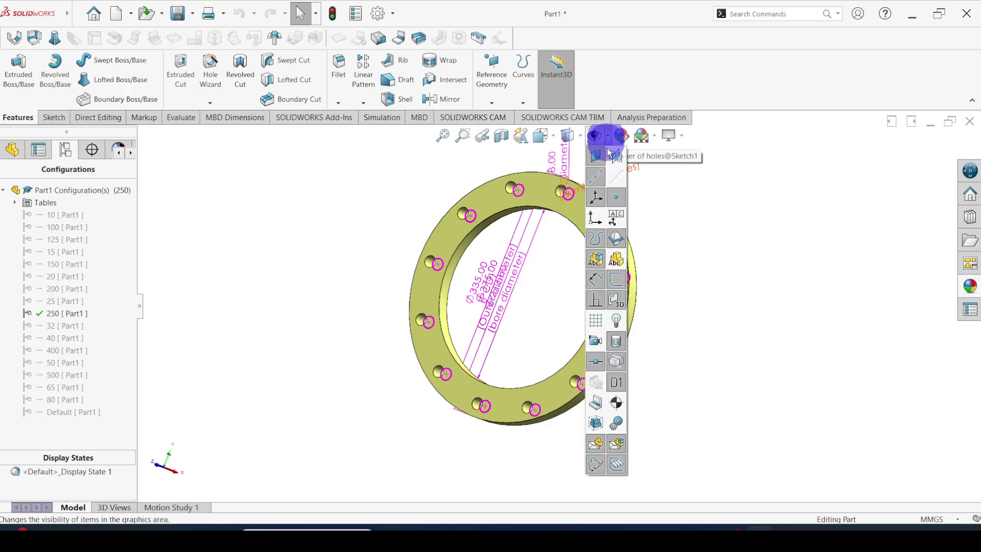
{"action": "left_click", "coordinate": [617, 382]}
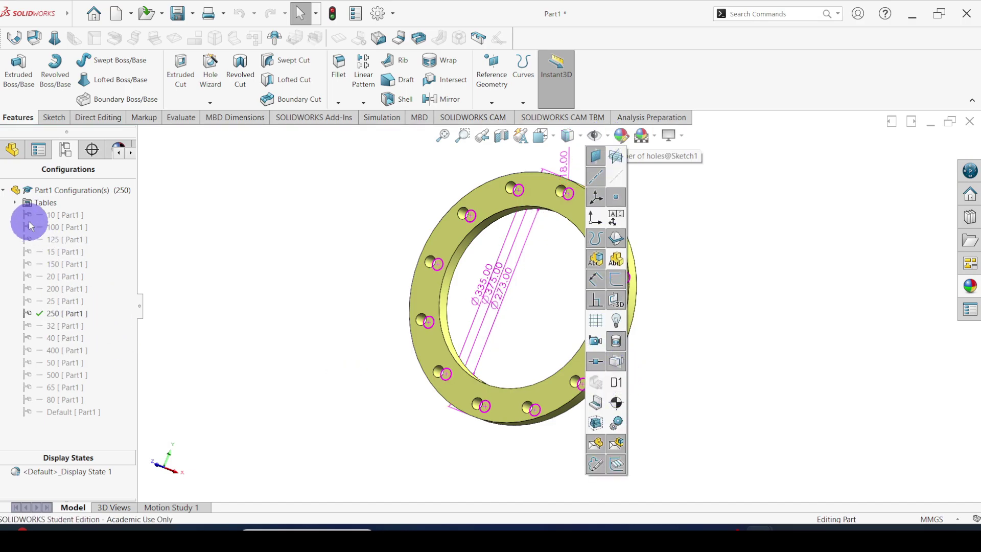
{"action": "left_click", "coordinate": [13, 149]}
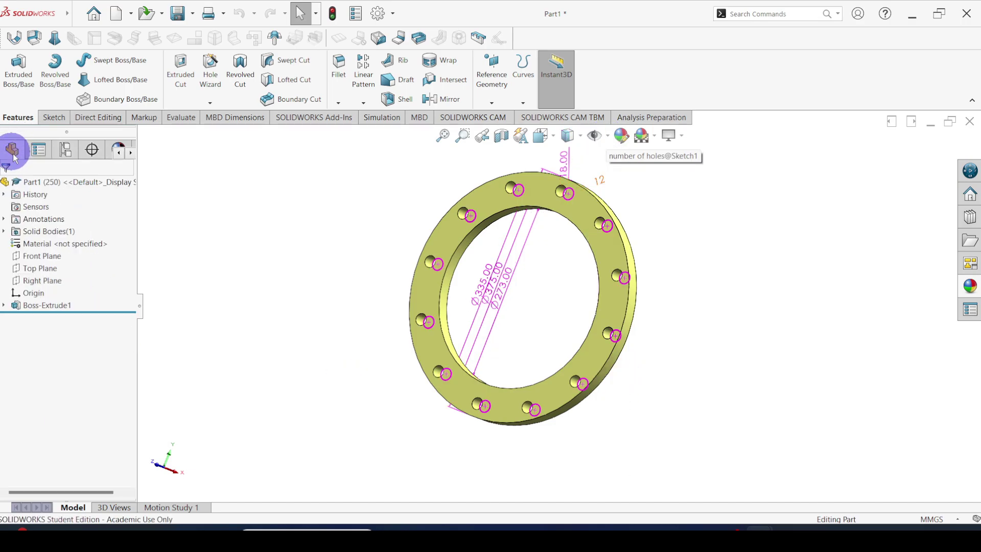
Step: Turn off the display of feature dimensions on the model and return to the configuration list
{"action": "right_click", "coordinate": [32, 224]}
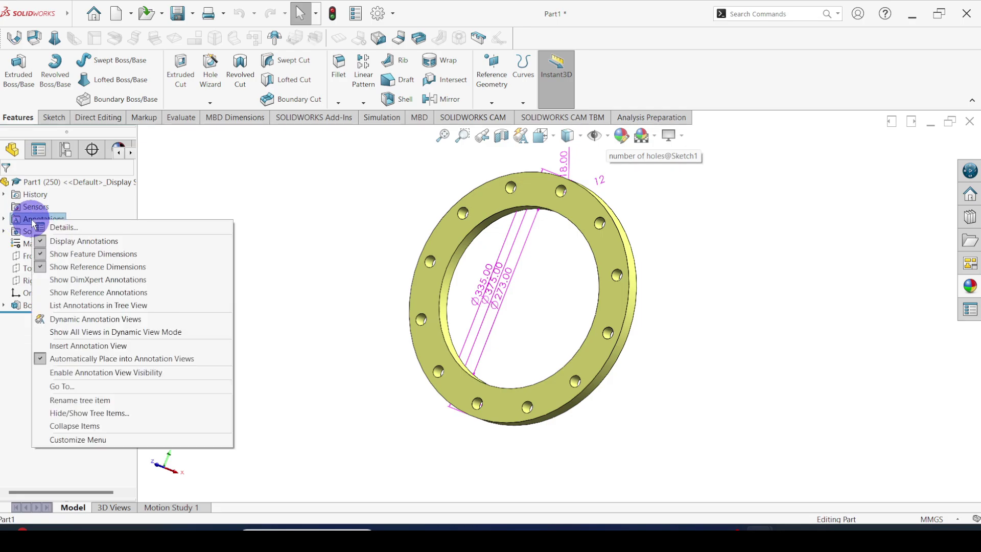
{"action": "left_click", "coordinate": [40, 259]}
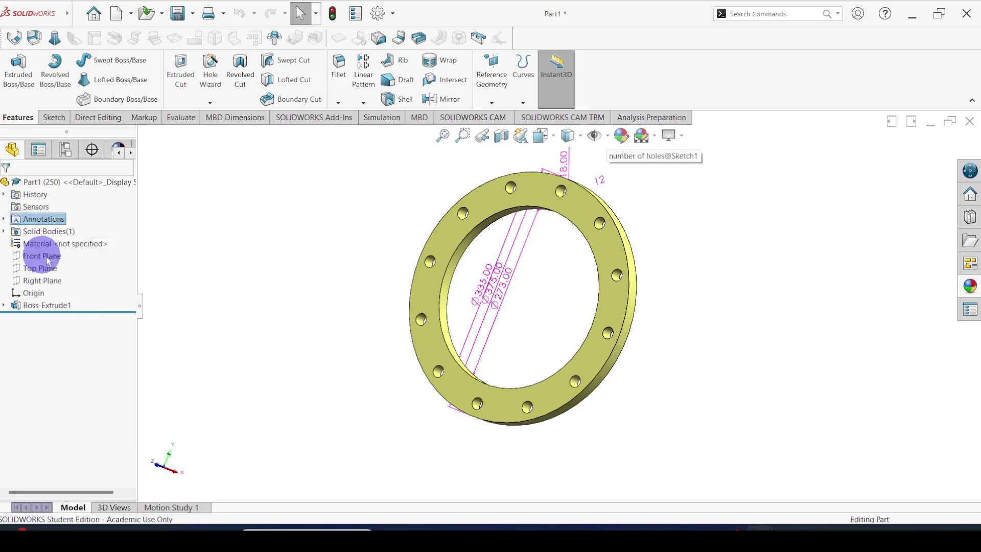
{"action": "left_click", "coordinate": [65, 149]}
{"action": "scroll", "coordinate": [534, 294], "scroll_direction": "down", "scroll_amount": 5}
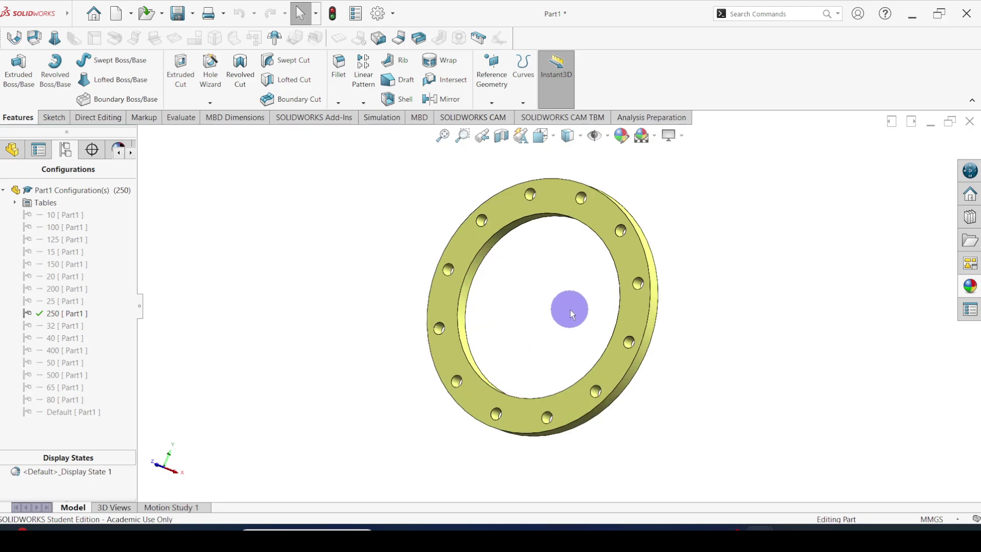
{"action": "middle_click_drag", "start_coordinate": [571, 314], "coordinate": [583, 271]}
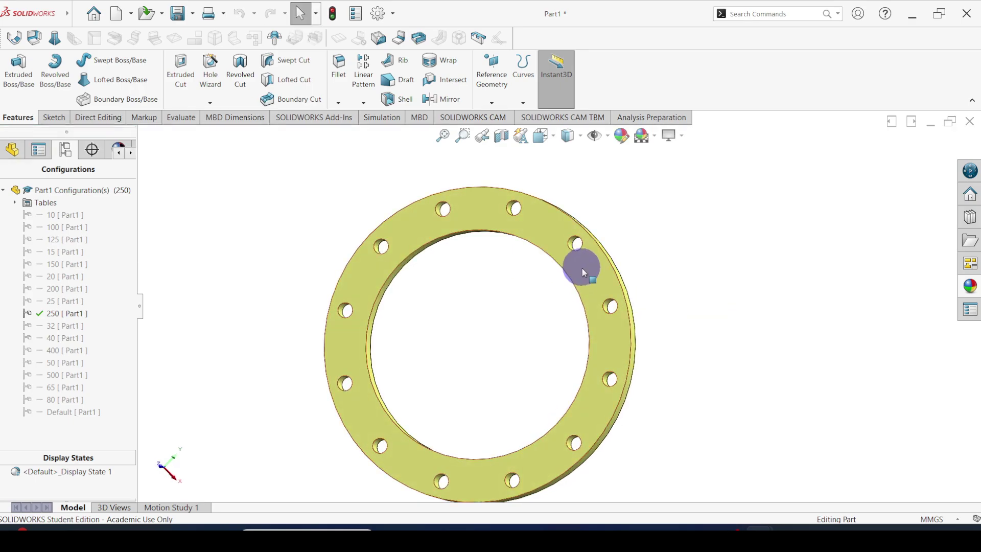
Step: Select the flange face to show its dimensions and compare them with the DN 250 row of the Word dimension table
{"action": "left_click", "coordinate": [585, 270]}
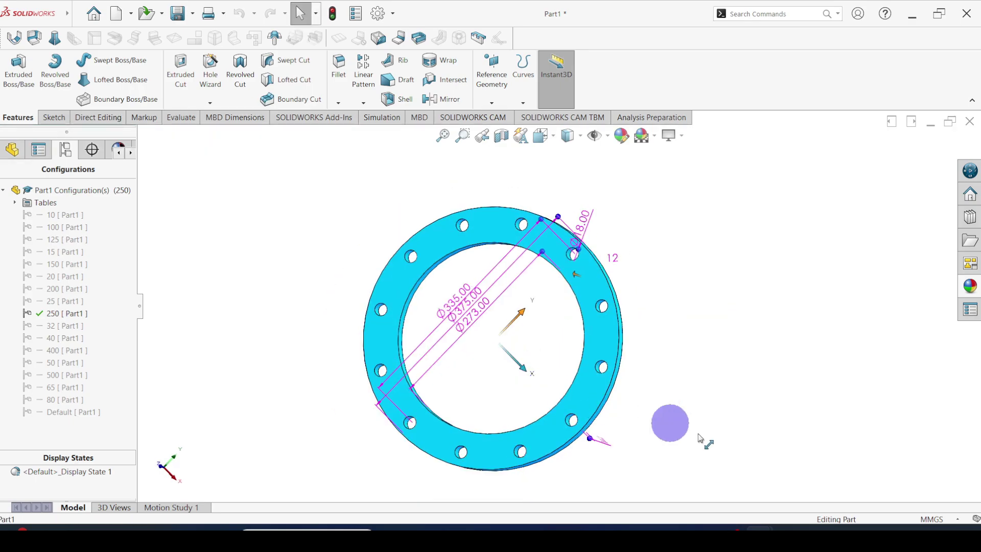
{"action": "key", "text": "alt+Tab"}
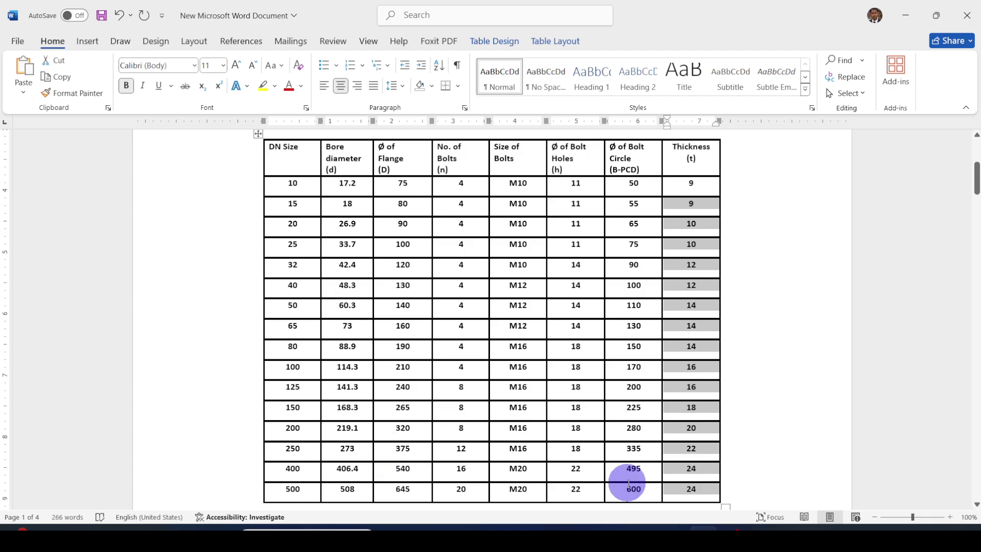
{"action": "left_click", "coordinate": [761, 539]}
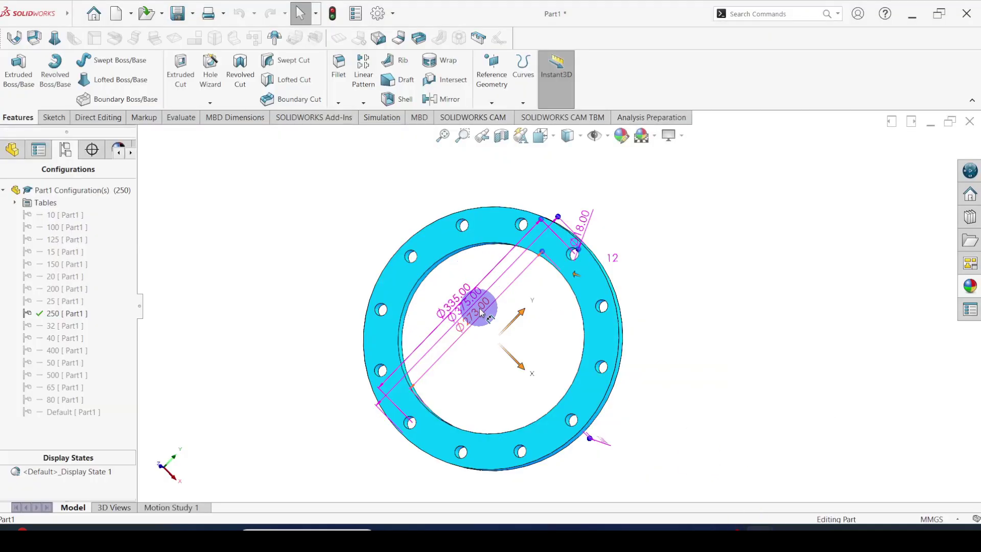
Step: Move the 335 mm bolt-circle and 375 mm outer-diameter dimensions outside the flange outline and close the dimension properties
{"action": "left_click_drag", "start_coordinate": [467, 308], "coordinate": [372, 223]}
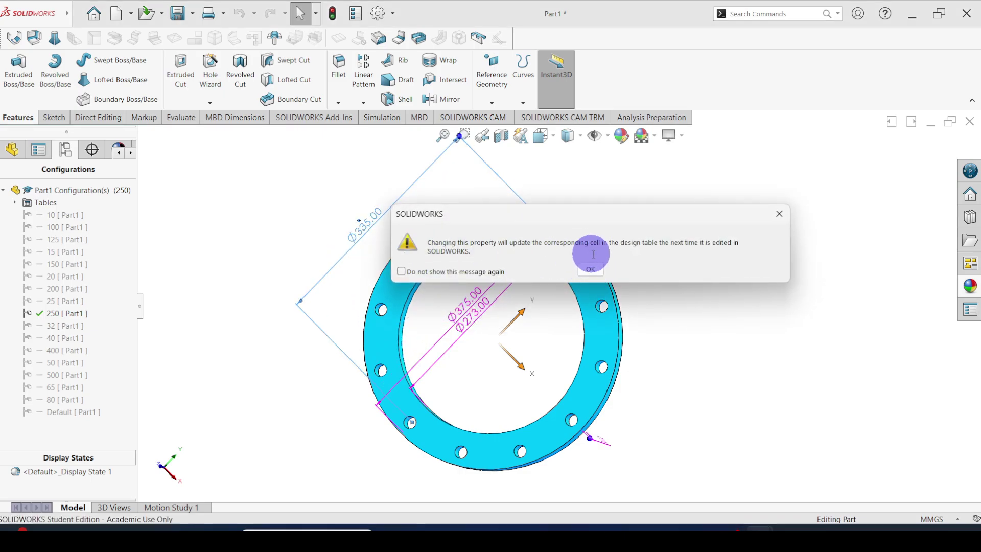
{"action": "left_click", "coordinate": [591, 269]}
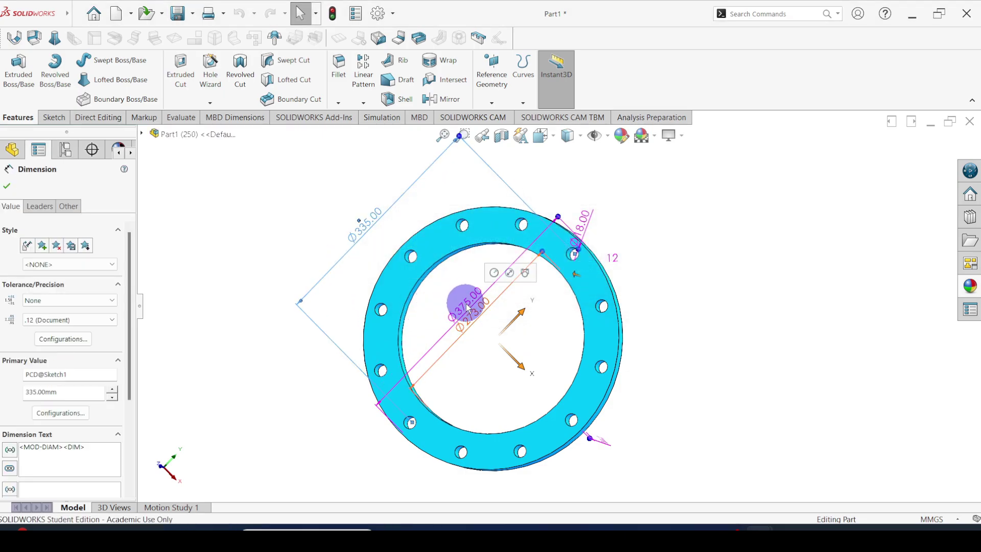
{"action": "mouse_move", "coordinate": [394, 241]}
{"action": "left_mouse_down"}
{"action": "mouse_move", "coordinate": [438, 304]}
{"action": "mouse_move", "coordinate": [455, 305]}
{"action": "mouse_move", "coordinate": [379, 240]}
{"action": "mouse_move", "coordinate": [307, 203]}
{"action": "left_mouse_up"}
{"action": "left_click", "coordinate": [586, 267]}
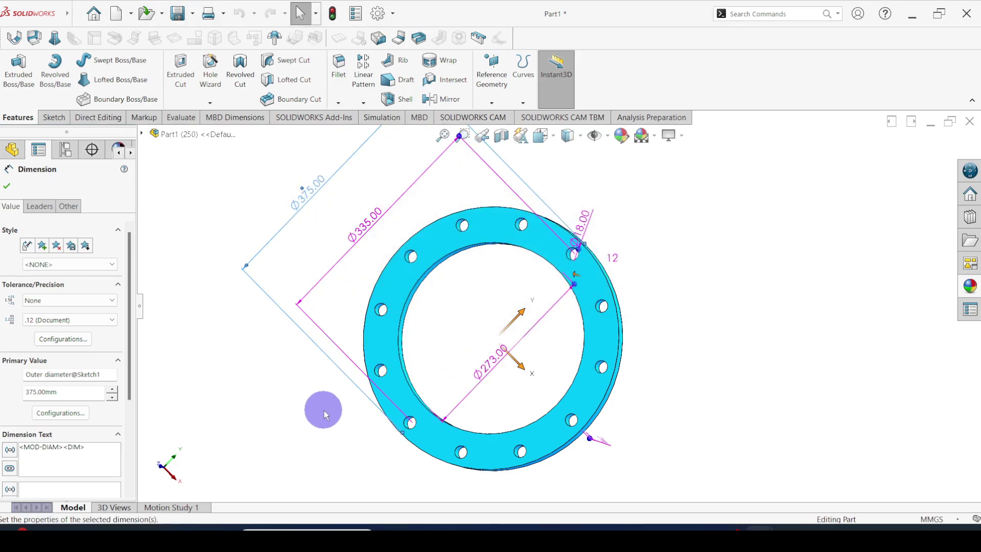
{"action": "scroll", "coordinate": [326, 415], "scroll_direction": "up", "scroll_amount": 3}
{"action": "scroll", "coordinate": [552, 258], "scroll_direction": "down", "scroll_amount": 4}
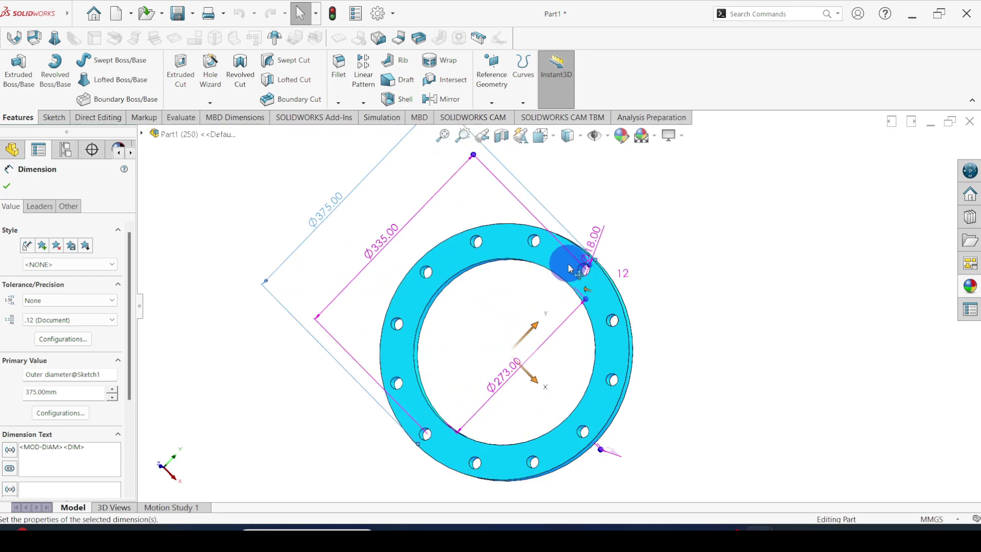
{"action": "mouse_move", "coordinate": [571, 269]}
{"action": "middle_mouse_down"}
{"action": "mouse_move", "coordinate": [526, 301]}
{"action": "mouse_move", "coordinate": [574, 281]}
{"action": "middle_mouse_up"}
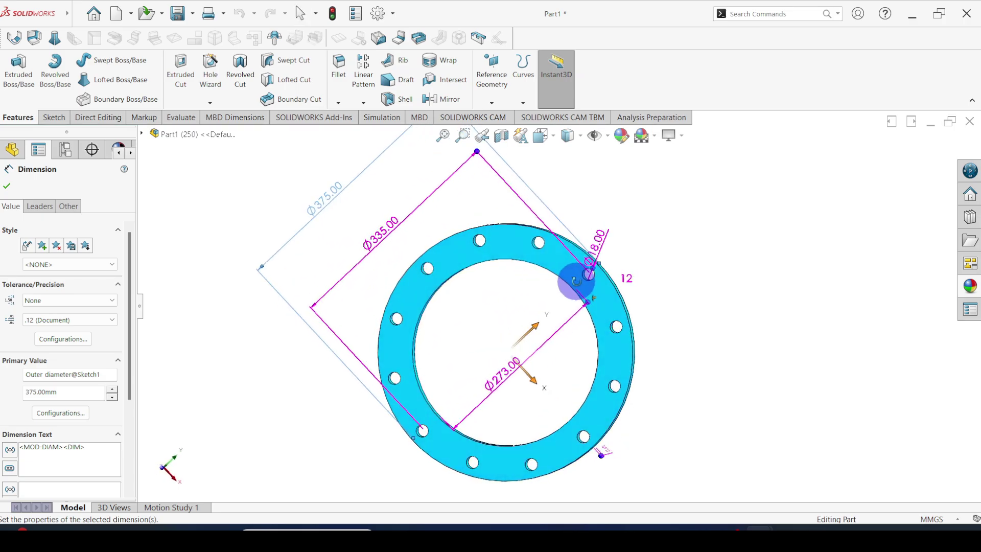
{"action": "left_click", "coordinate": [8, 187]}
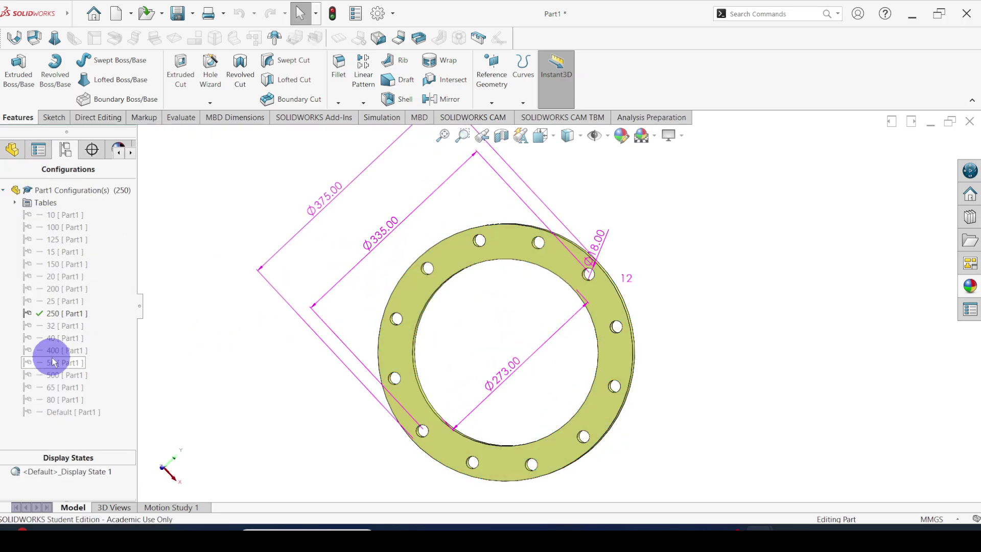
Step: Activate configuration 500 and inspect the flange and its bolt holes
{"action": "left_click", "coordinate": [68, 378]}
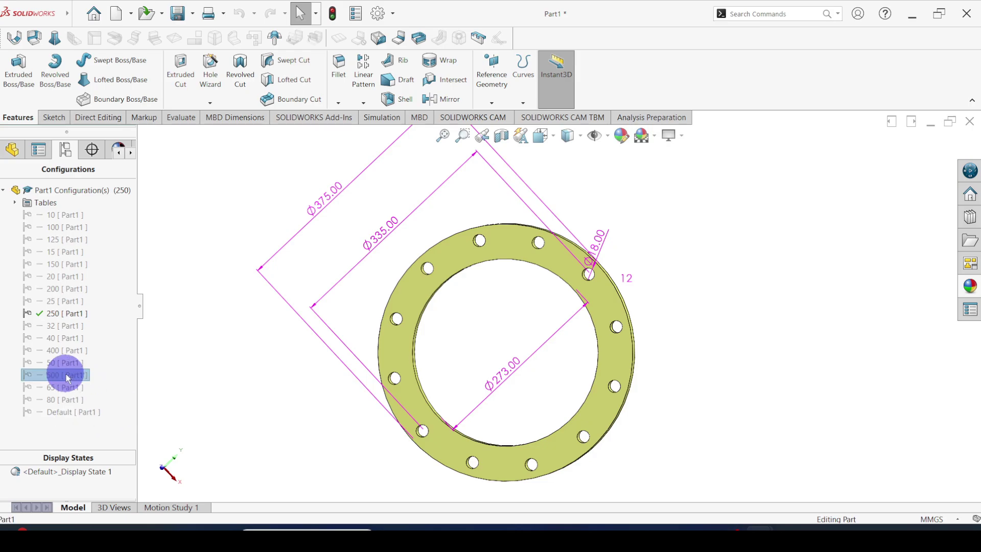
{"action": "double_click", "coordinate": [68, 376]}
{"action": "scroll", "coordinate": [467, 340], "scroll_direction": "up", "scroll_amount": 3}
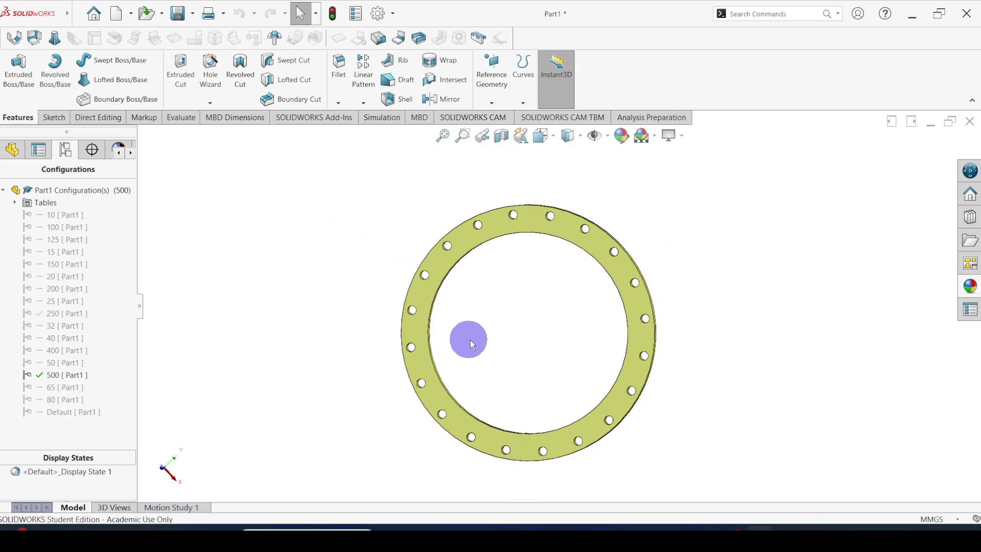
{"action": "middle_click_drag", "start_coordinate": [466, 339], "coordinate": [523, 325]}
{"action": "scroll", "coordinate": [584, 343], "scroll_direction": "up", "scroll_amount": 2}
{"action": "scroll", "coordinate": [567, 317], "scroll_direction": "down", "scroll_amount": 3}
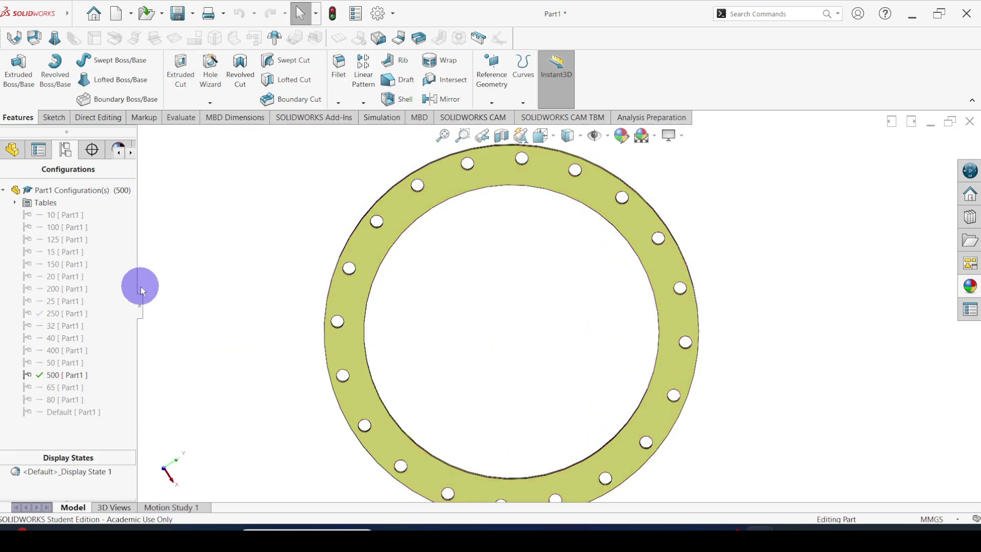
Step: Activate configurations 150 and 125 in turn and inspect each flange from different angles
{"action": "left_click", "coordinate": [69, 265]}
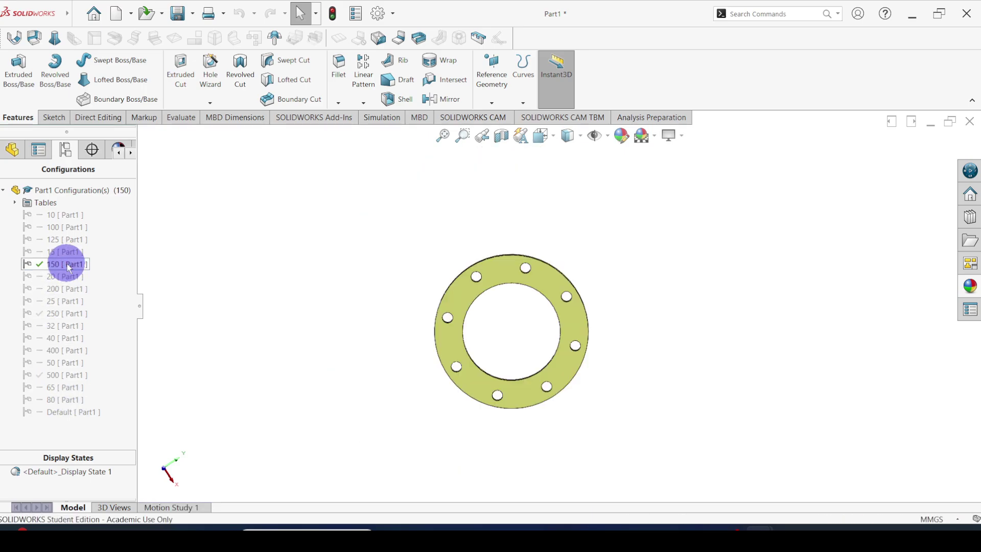
{"action": "scroll", "coordinate": [546, 346], "scroll_direction": "down", "scroll_amount": 3}
{"action": "middle_click_drag", "start_coordinate": [546, 346], "coordinate": [431, 434]}
{"action": "left_click", "coordinate": [67, 245]}
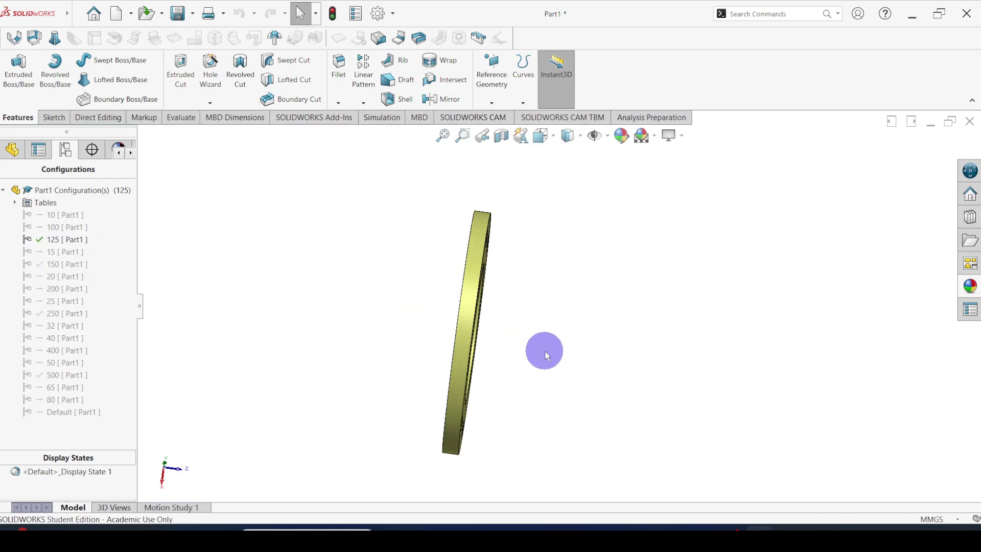
{"action": "middle_click_drag", "start_coordinate": [544, 350], "coordinate": [451, 331]}
{"action": "scroll", "coordinate": [484, 309], "scroll_direction": "down", "scroll_amount": 3}
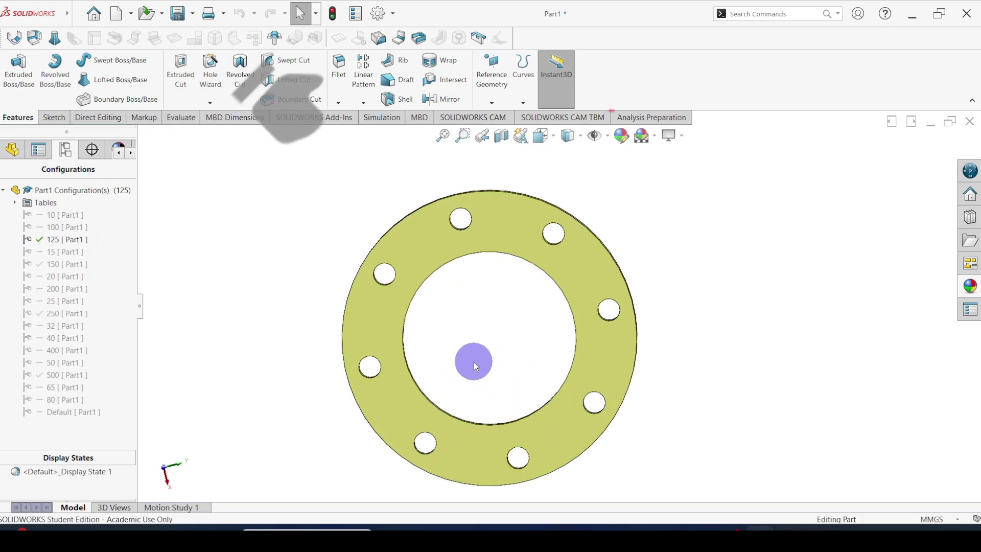
Step: Activate configuration 100, view the flange face-on and review the list of generated configurations
{"action": "left_click", "coordinate": [70, 226]}
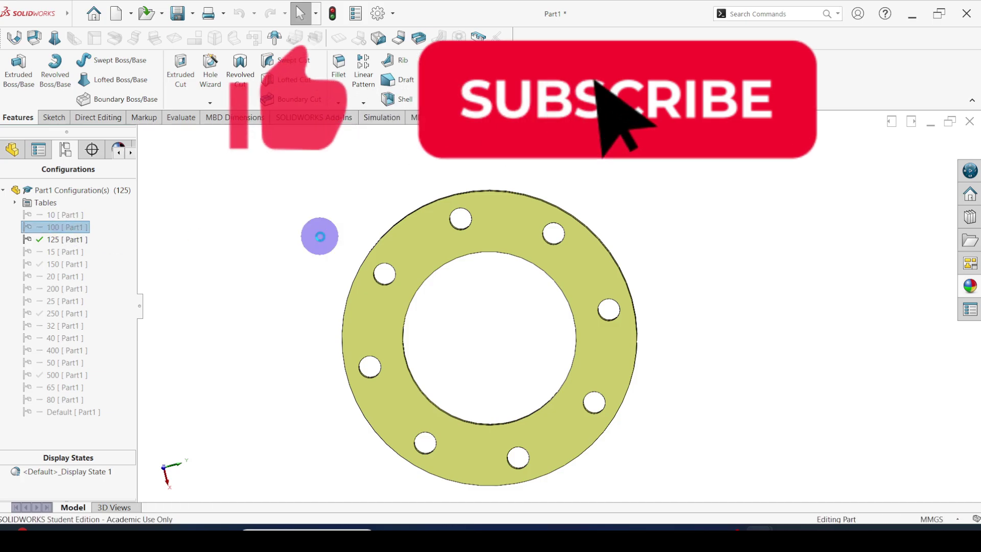
{"action": "mouse_move", "coordinate": [558, 334]}
{"action": "middle_mouse_down"}
{"action": "mouse_move", "coordinate": [447, 372]}
{"action": "mouse_move", "coordinate": [556, 346]}
{"action": "middle_mouse_up"}
{"action": "left_click", "coordinate": [82, 240]}
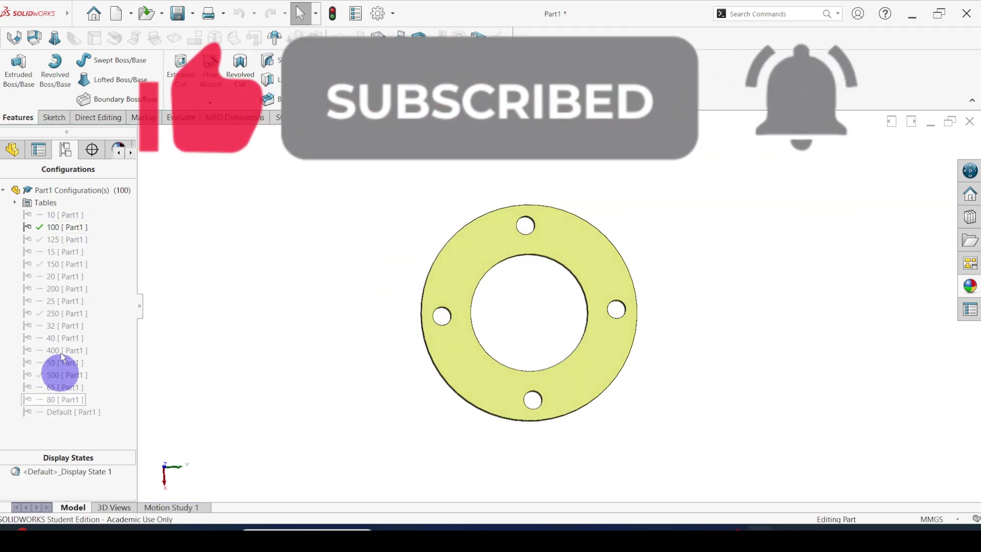
{"action": "left_click", "coordinate": [80, 289]}
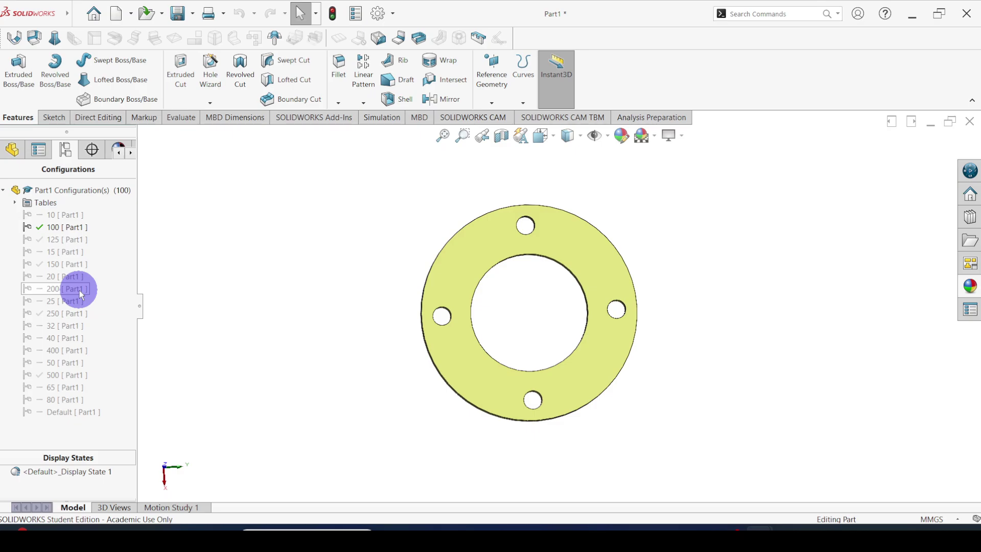
{"action": "left_click", "coordinate": [84, 413]}
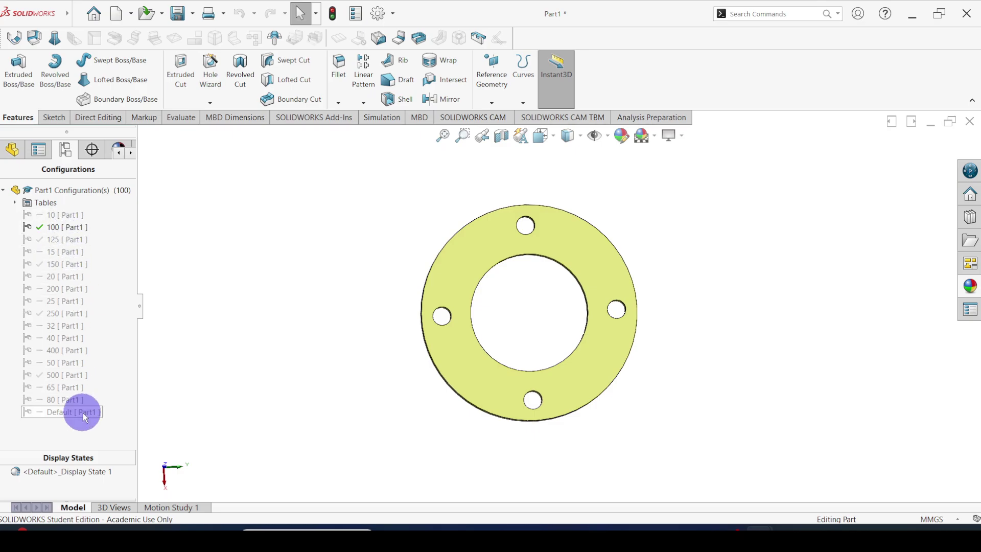
{"action": "left_click", "coordinate": [76, 228]}
{"action": "left_click", "coordinate": [77, 435]}
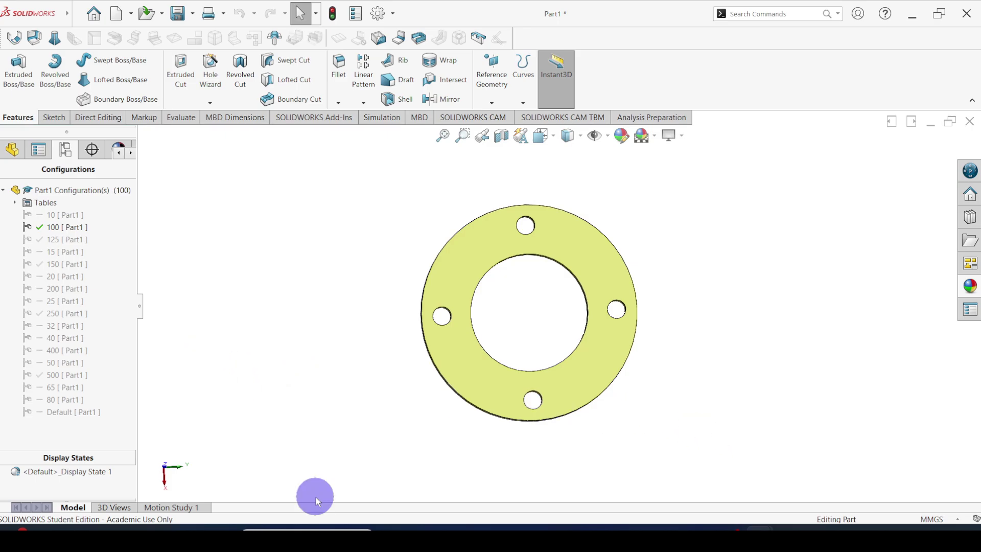
Step: Switch to the Word document and review the flange thickness column and the thickness formula below the dimension table
{"action": "left_click", "coordinate": [705, 526]}
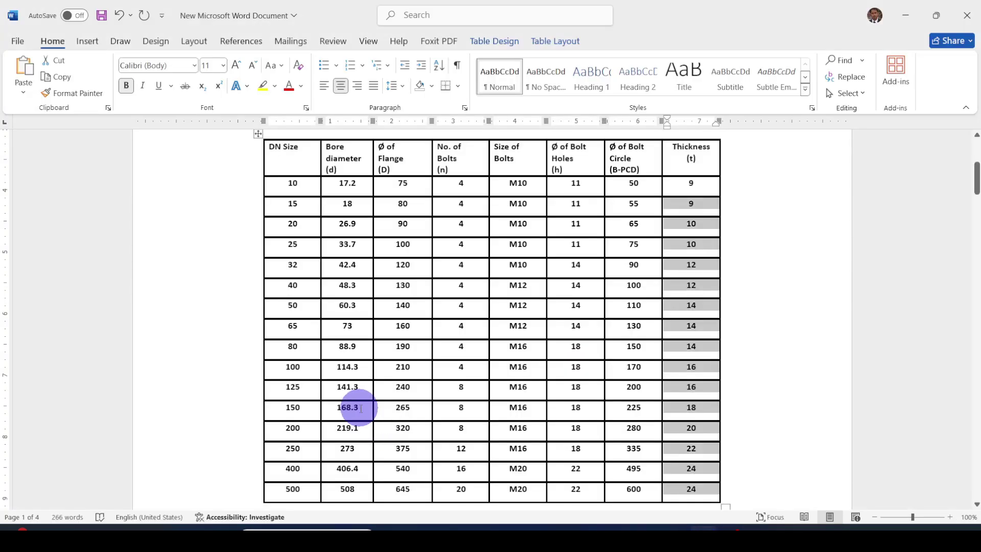
{"action": "scroll", "coordinate": [357, 383], "scroll_direction": "up", "scroll_amount": 1}
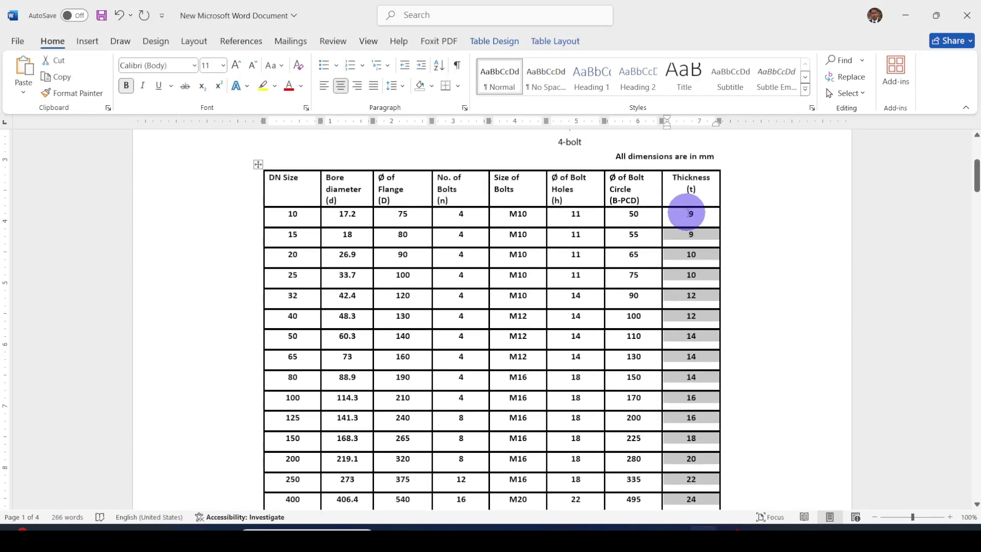
{"action": "left_click", "coordinate": [775, 332]}
{"action": "scroll", "coordinate": [588, 391], "scroll_direction": "down", "scroll_amount": 4}
{"action": "scroll", "coordinate": [590, 392], "scroll_direction": "down", "scroll_amount": 1}
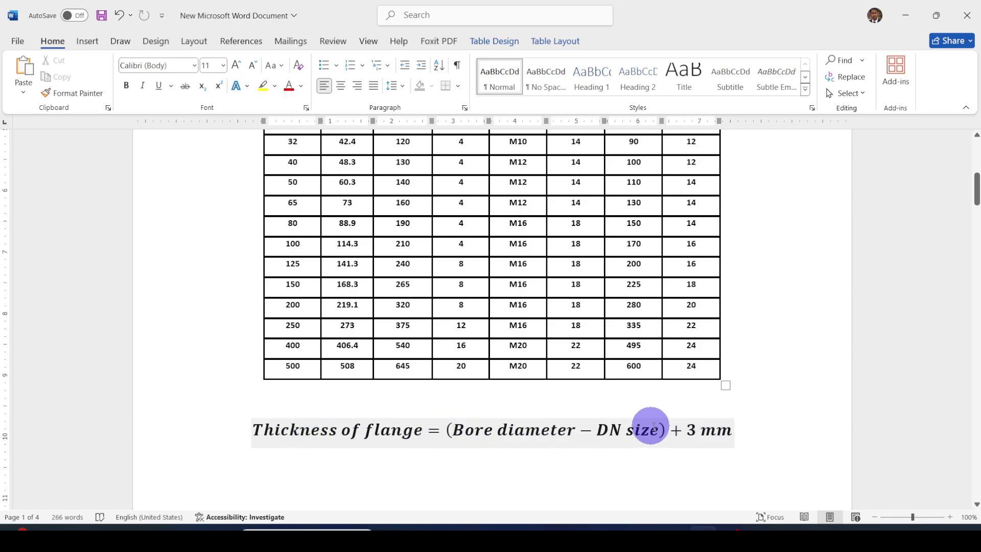
{"action": "left_click", "coordinate": [752, 443]}
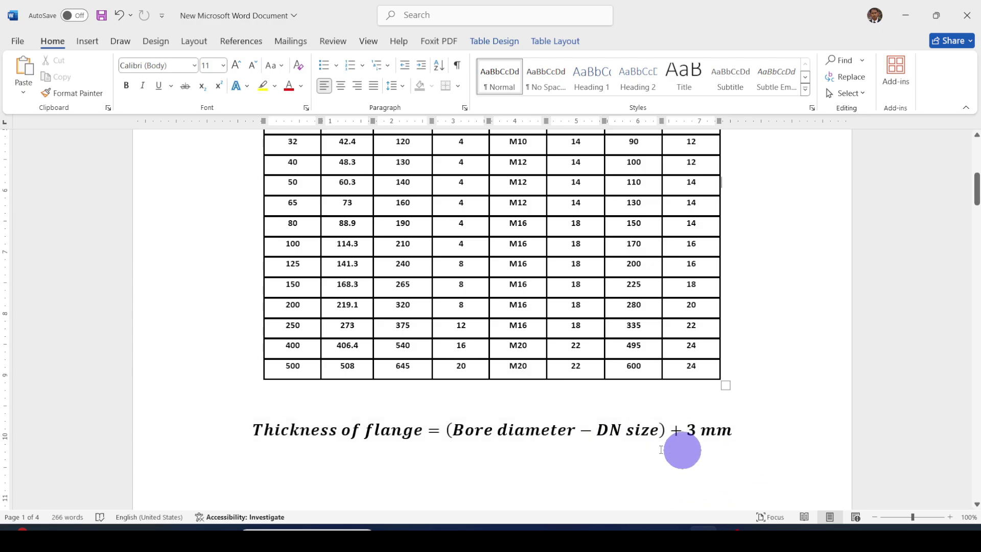
{"action": "left_click", "coordinate": [613, 432]}
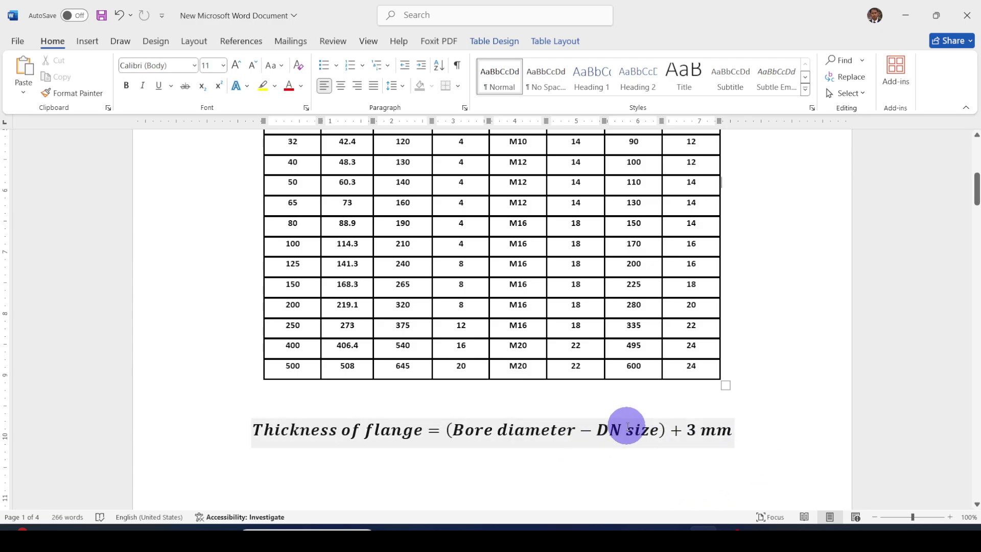
{"action": "left_click", "coordinate": [716, 478]}
Step: Return to SOLIDWORKS and open the part's Excel design table for editing to review its rows
{"action": "mouse_move", "coordinate": [770, 522]}
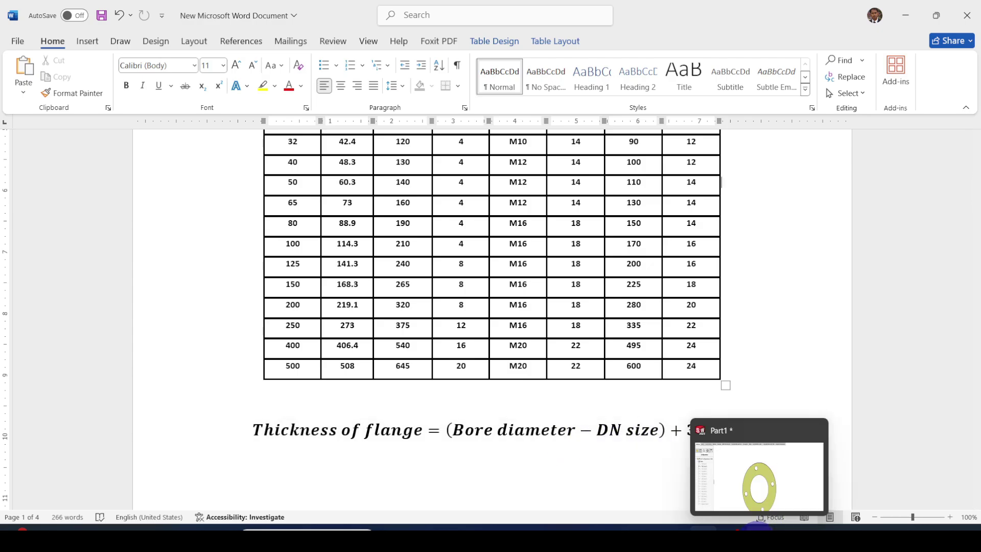
{"action": "left_click", "coordinate": [761, 467]}
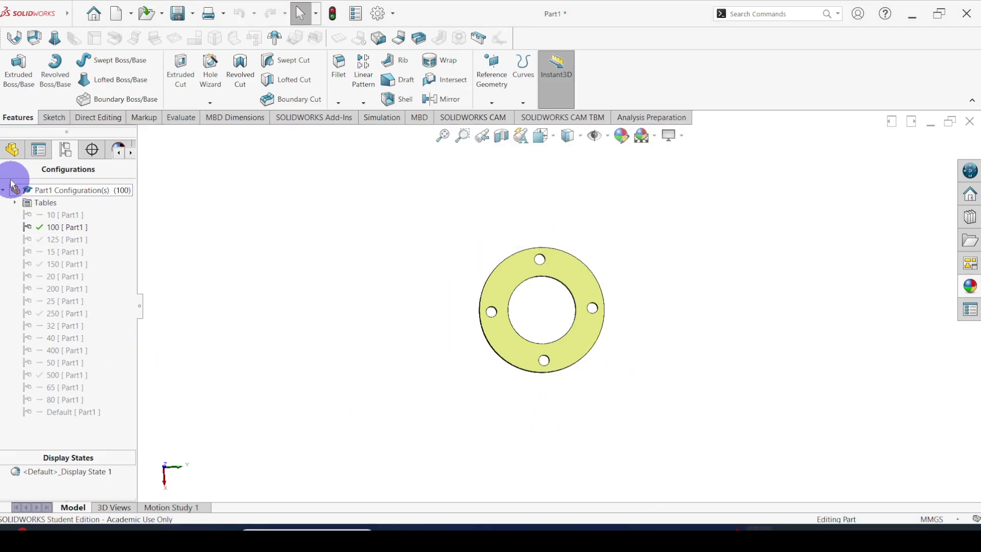
{"action": "left_click", "coordinate": [16, 203]}
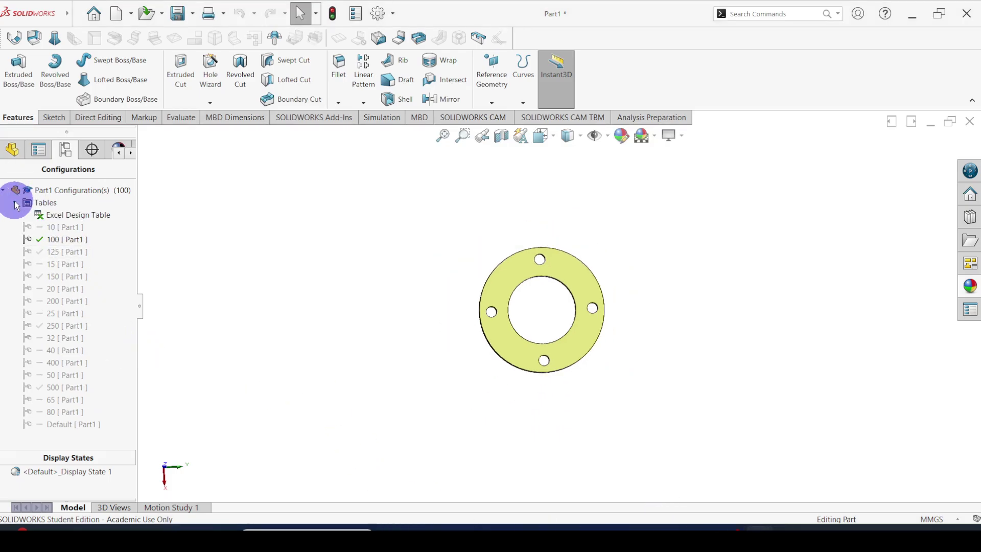
{"action": "left_click", "coordinate": [67, 216]}
{"action": "right_click", "coordinate": [67, 219]}
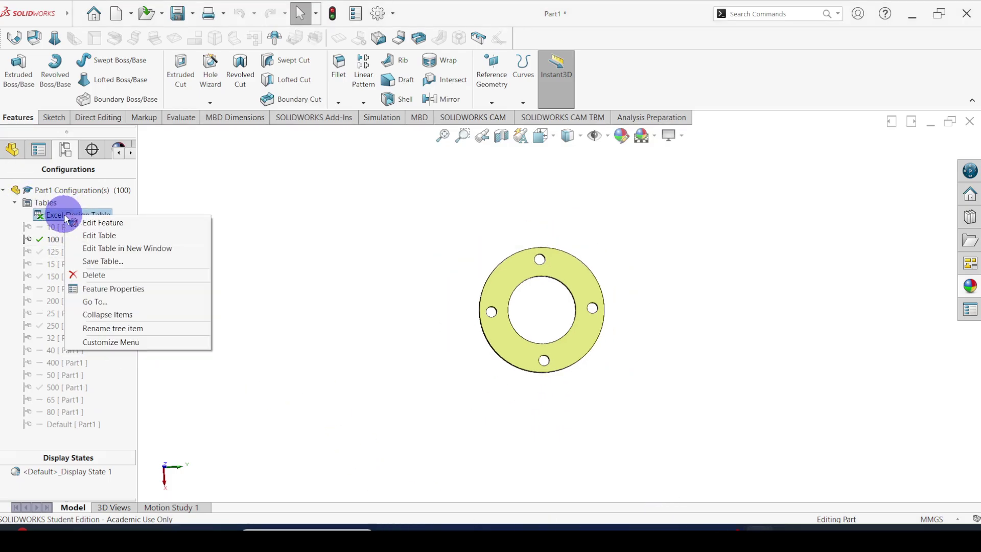
{"action": "left_click", "coordinate": [105, 238]}
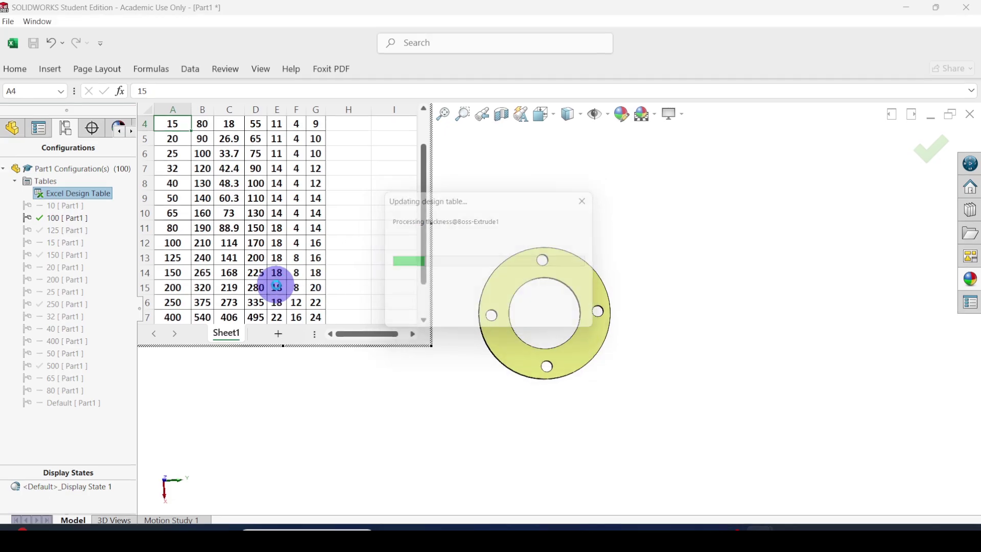
{"action": "left_click", "coordinate": [464, 365]}
{"action": "left_click", "coordinate": [432, 396]}
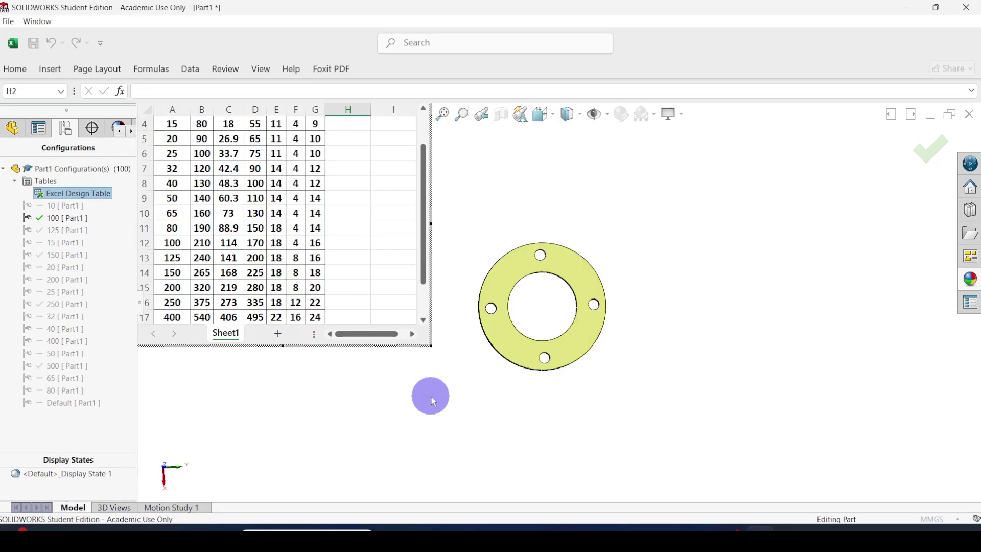
Step: Enlarge the design table window and compare its thickness column with the thickness formula in the Word document
{"action": "left_click_drag", "start_coordinate": [430, 344], "coordinate": [475, 430]}
{"action": "scroll", "coordinate": [389, 342], "scroll_direction": "up", "scroll_amount": 1}
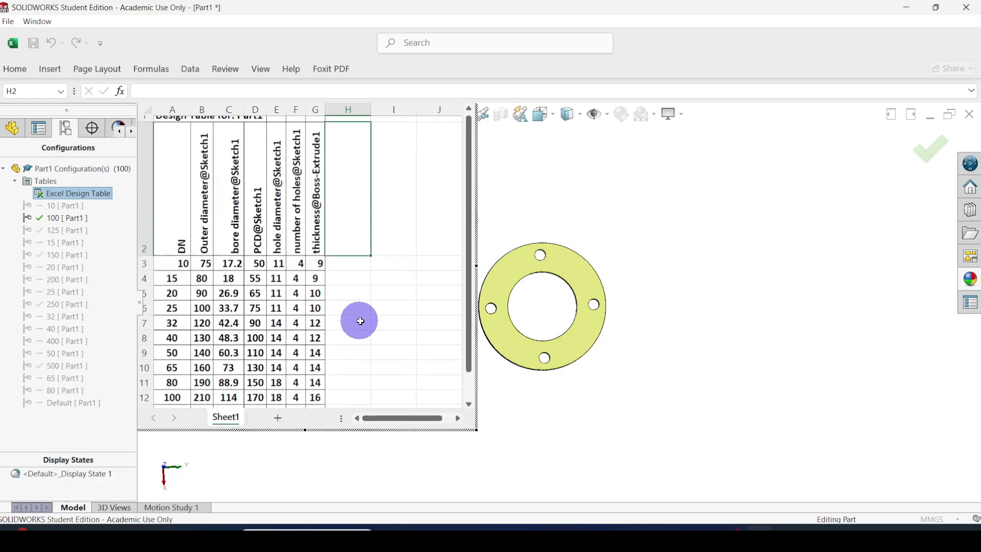
{"action": "scroll", "coordinate": [360, 323], "scroll_direction": "down", "scroll_amount": 2}
{"action": "scroll", "coordinate": [361, 323], "scroll_direction": "up", "scroll_amount": 2}
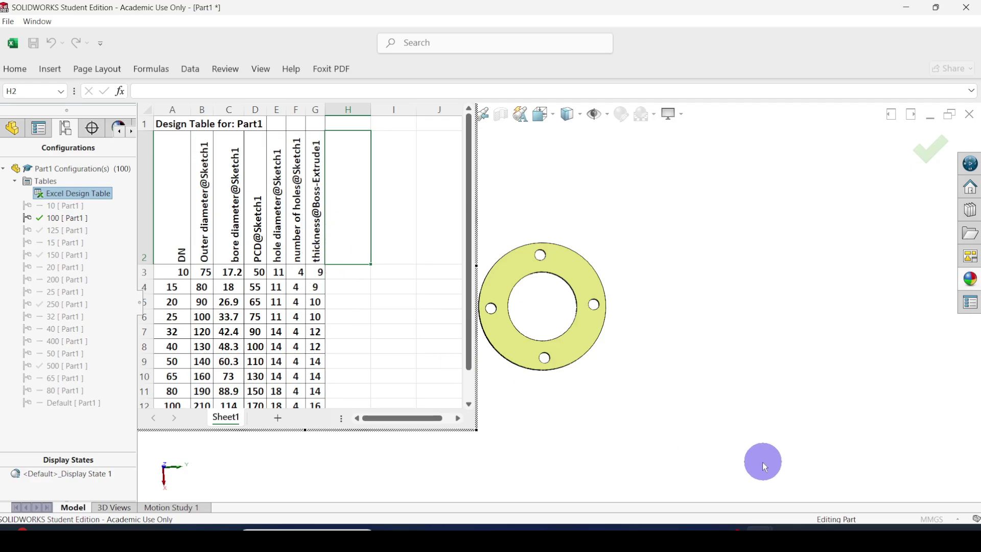
{"action": "left_click", "coordinate": [715, 536]}
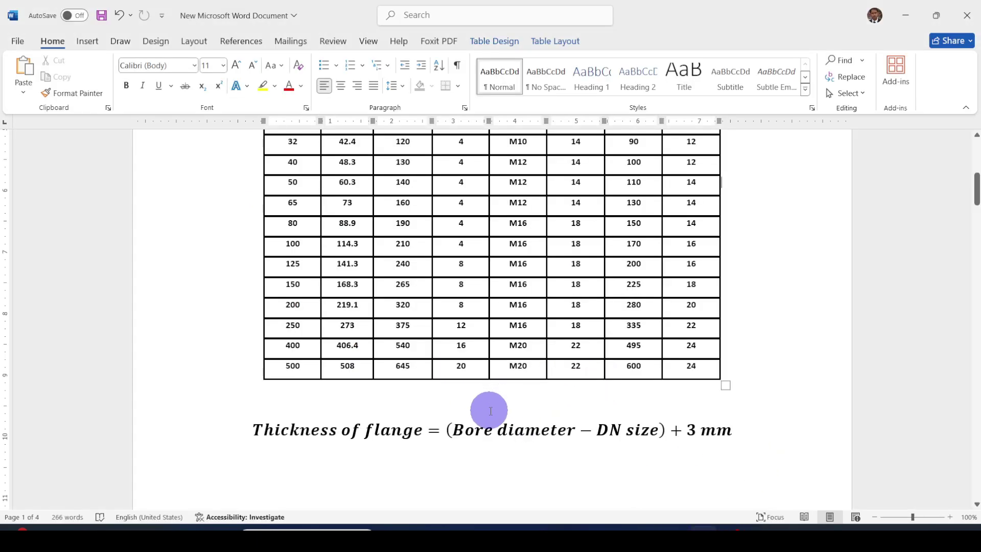
{"action": "left_click", "coordinate": [647, 527]}
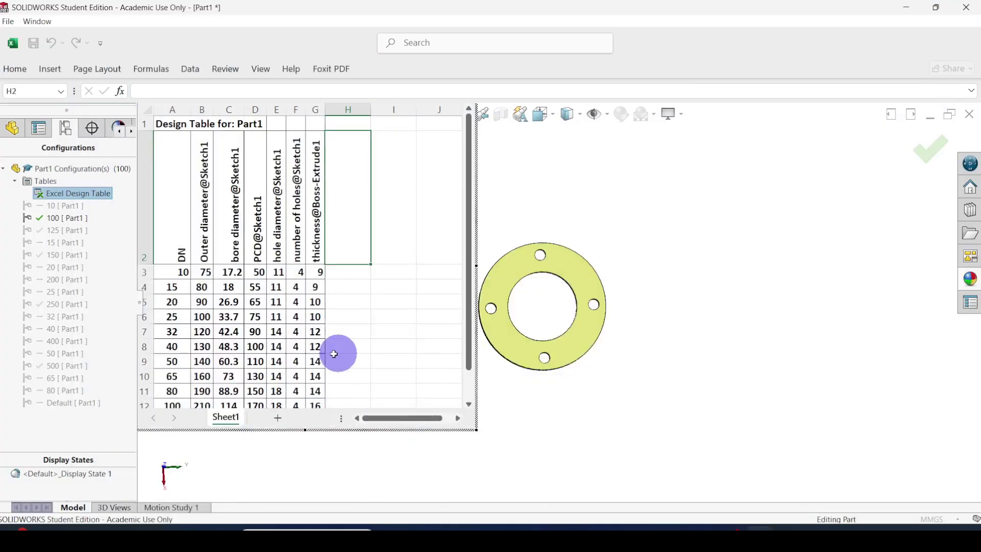
{"action": "left_click", "coordinate": [705, 531]}
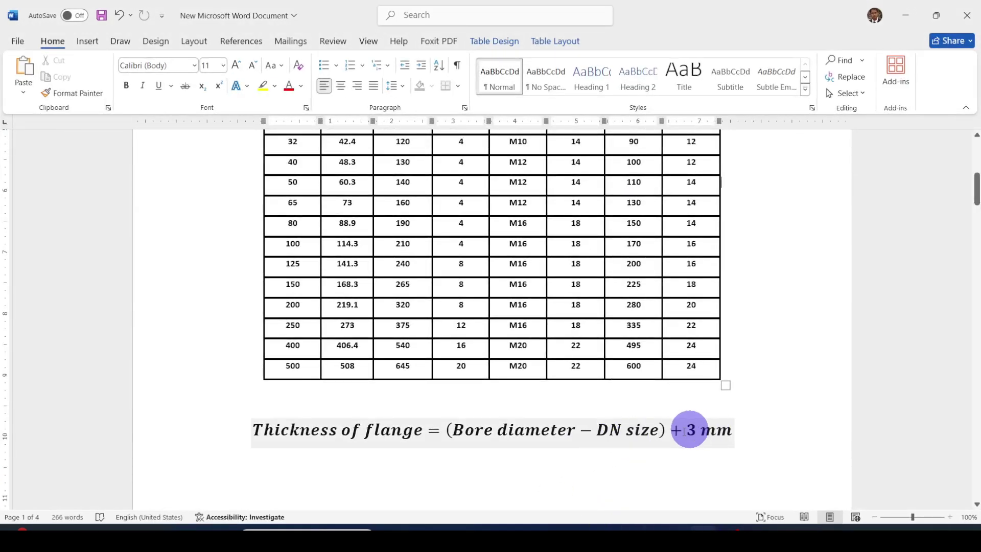
{"action": "left_click", "coordinate": [704, 529]}
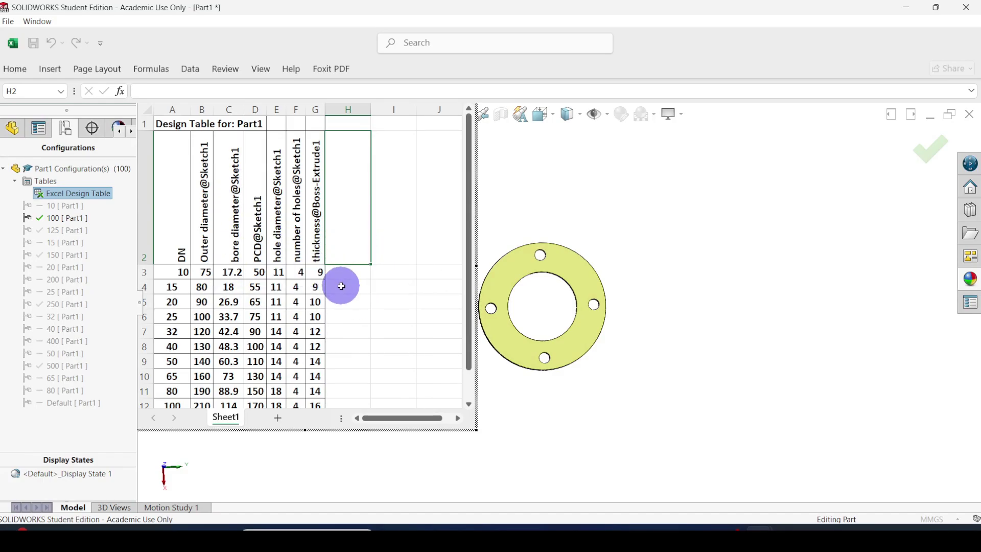
Step: Clear all thickness values from column G of the design table, from the DN 10 row down past the DN 500 row
{"action": "left_click_drag", "start_coordinate": [320, 273], "coordinate": [313, 376]}
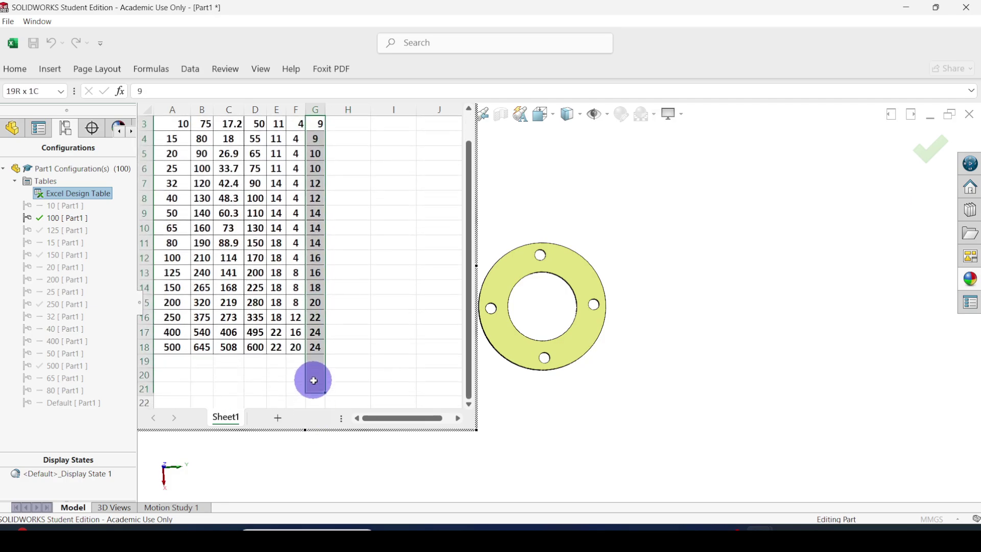
{"action": "scroll", "coordinate": [382, 297], "scroll_direction": "up", "scroll_amount": 2}
{"action": "key", "text": "Delete"}
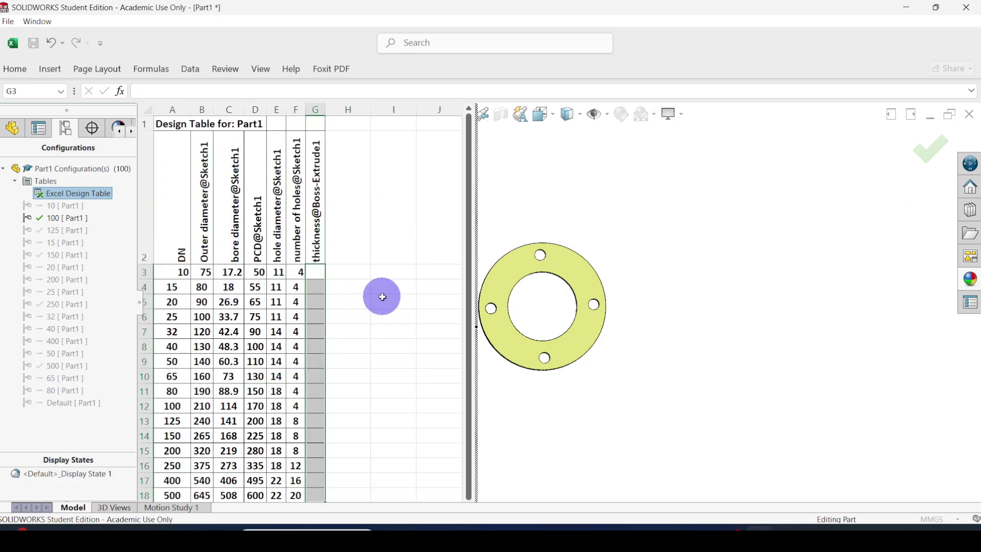
{"action": "scroll", "coordinate": [378, 301], "scroll_direction": "down", "scroll_amount": 5}
{"action": "scroll", "coordinate": [378, 301], "scroll_direction": "up", "scroll_amount": 5}
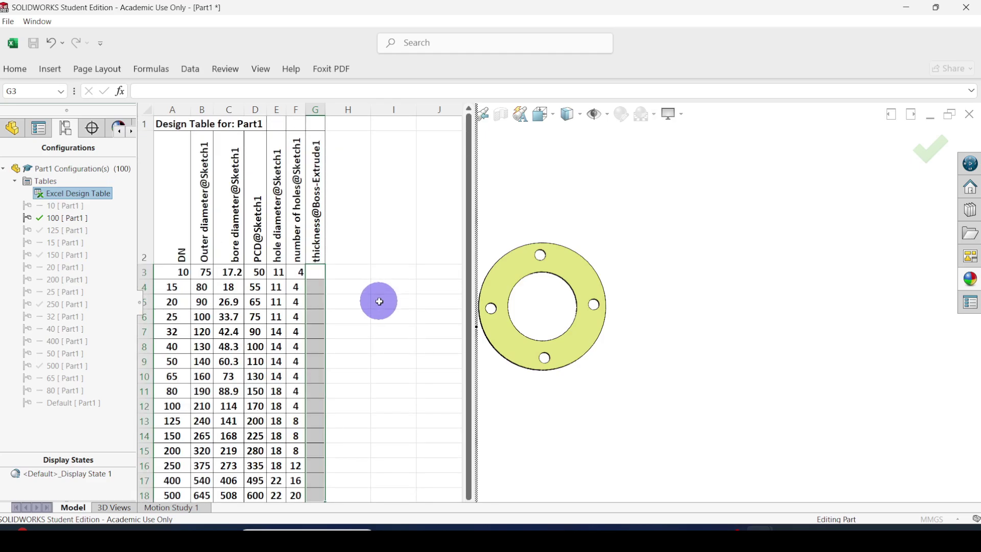
{"action": "left_click", "coordinate": [419, 302]}
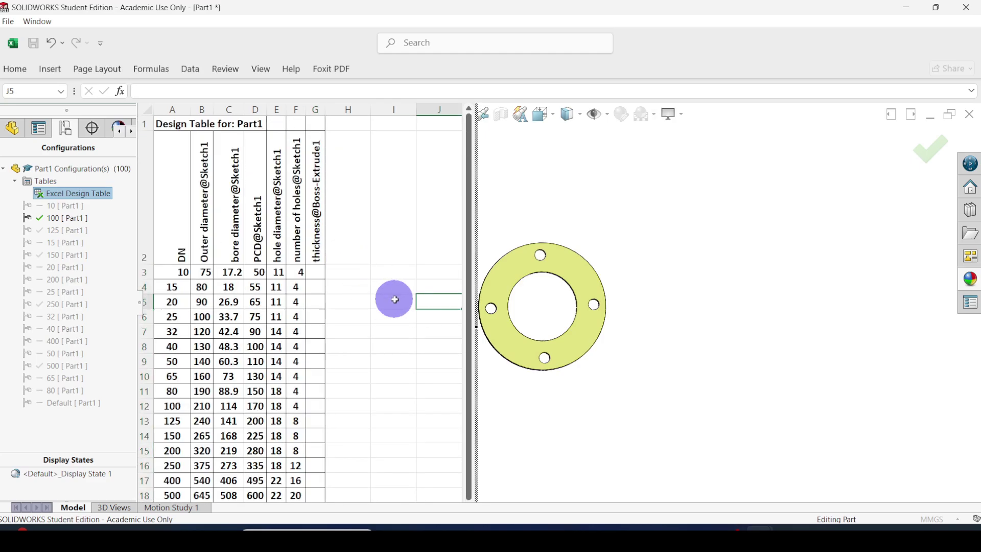
Step: Enter the thickness formula =(C3-A3)+3 in cell G3 for the DN 10 row
{"action": "left_click", "coordinate": [315, 272]}
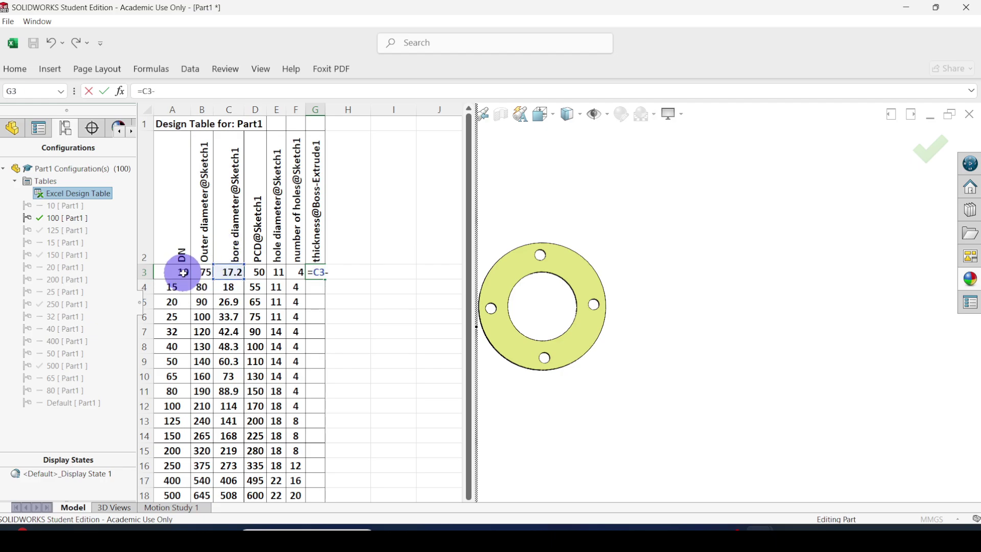
{"action": "left_click", "coordinate": [156, 90]}
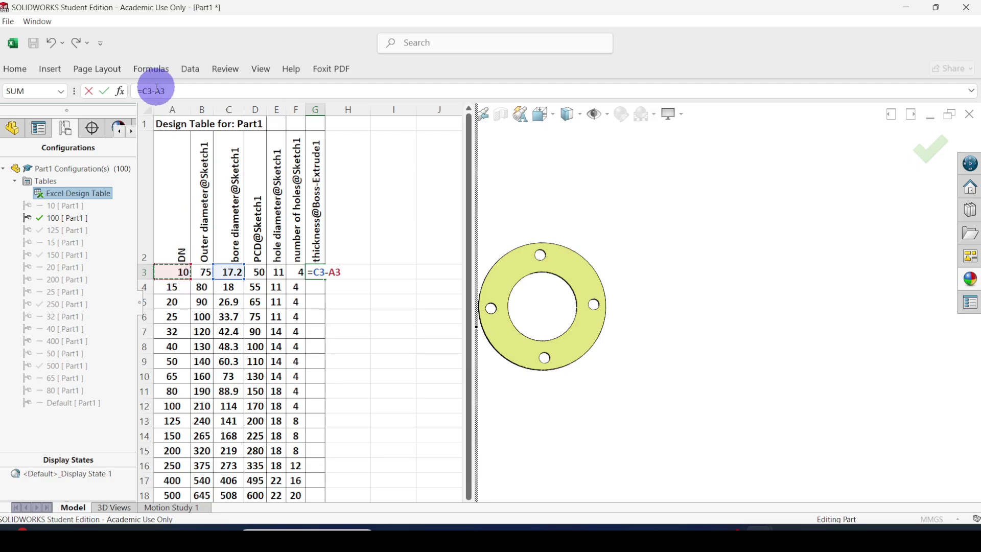
{"action": "left_click", "coordinate": [145, 92]}
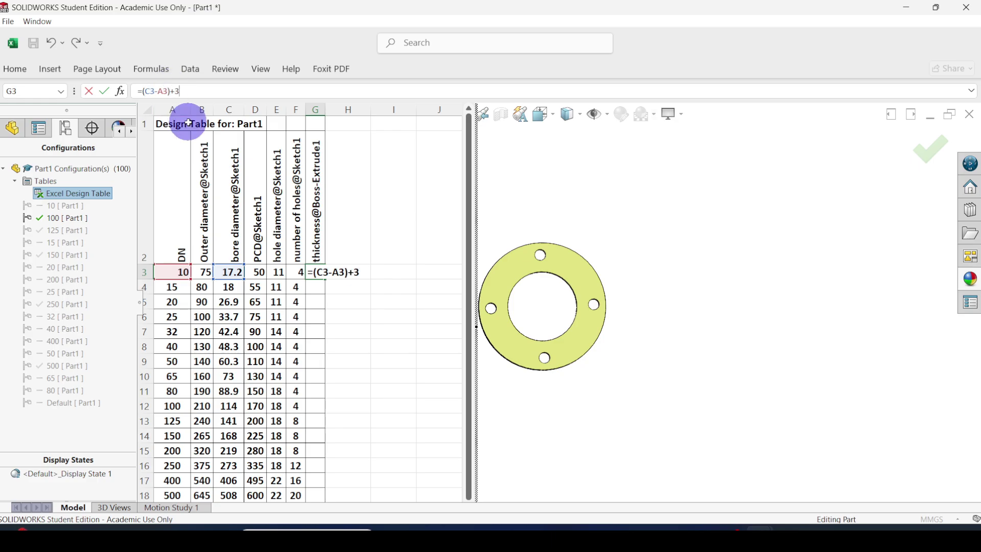
{"action": "key", "text": "Return"}
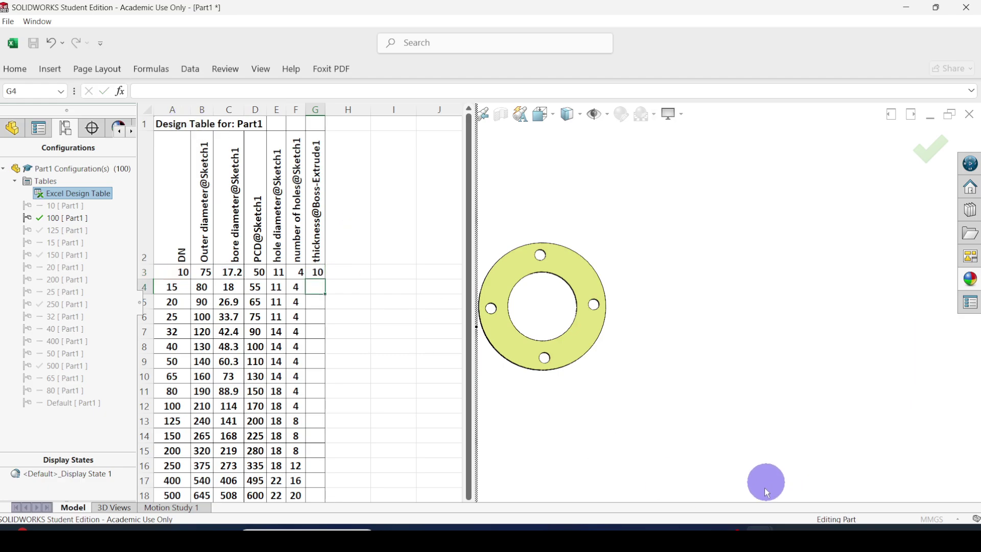
Step: Check the thickness formula in the Word document, then copy the G3 formula down column G to the DN 500 row
{"action": "left_click", "coordinate": [569, 526]}
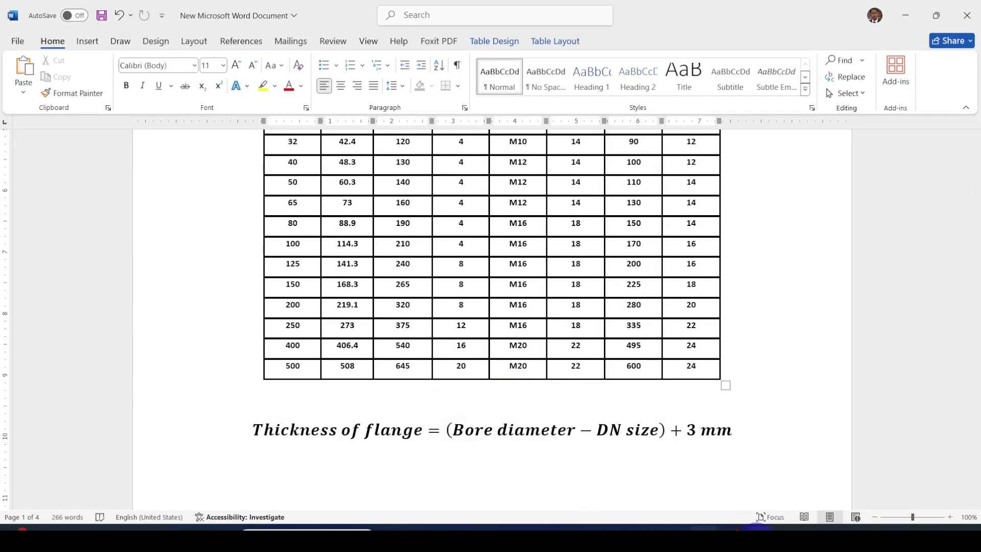
{"action": "left_click", "coordinate": [760, 528]}
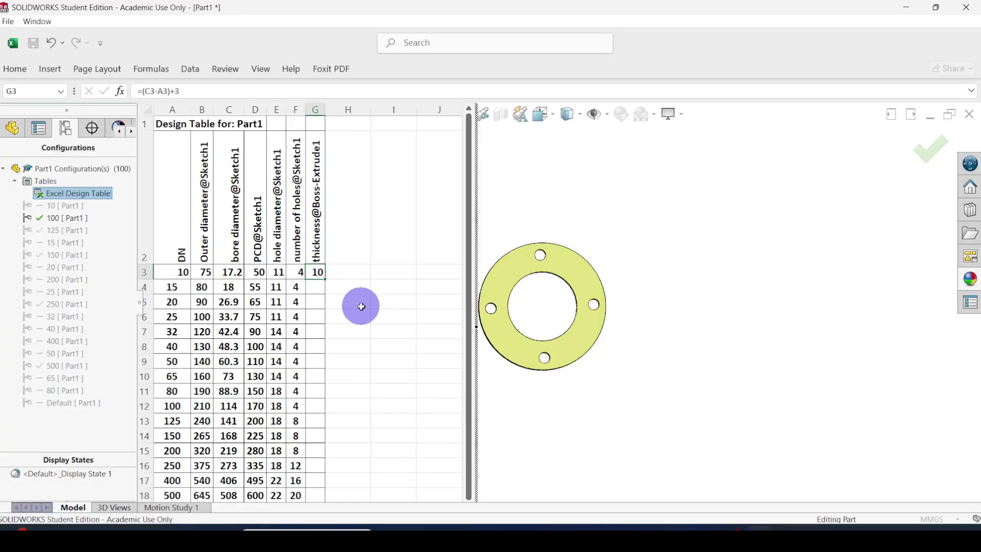
{"action": "scroll", "coordinate": [361, 305], "scroll_direction": "down", "scroll_amount": 1}
{"action": "scroll", "coordinate": [359, 315], "scroll_direction": "up", "scroll_amount": 1}
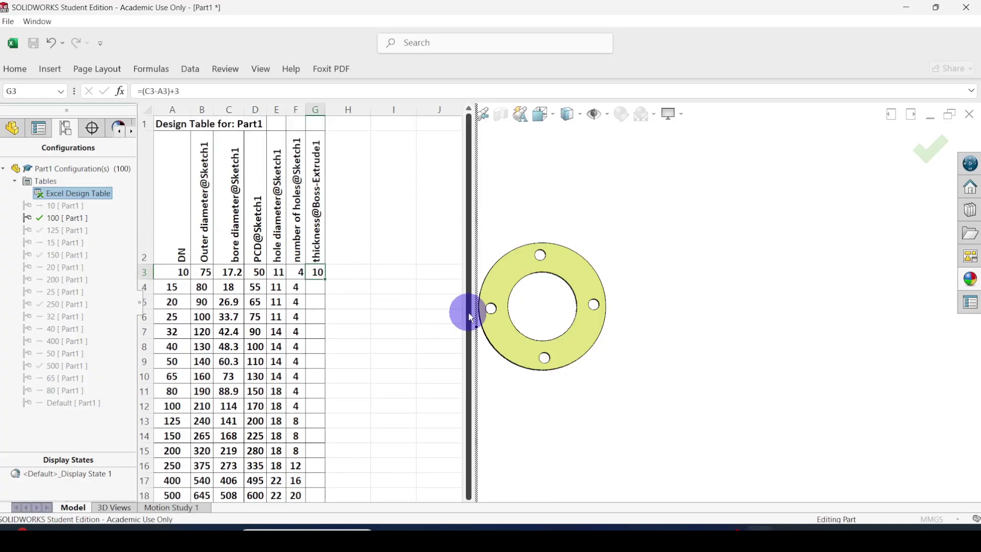
{"action": "left_click_drag", "start_coordinate": [467, 313], "coordinate": [469, 361]}
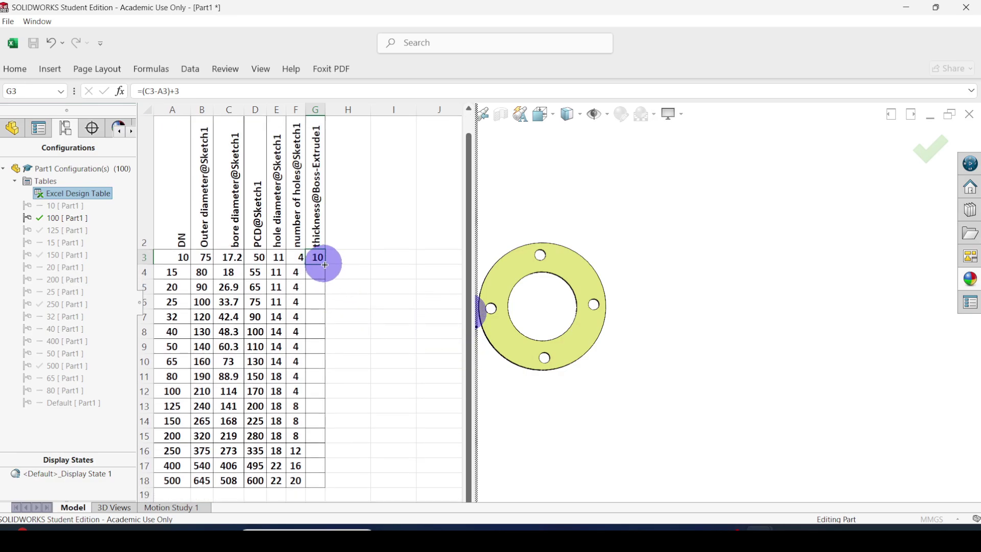
{"action": "left_click_drag", "start_coordinate": [325, 265], "coordinate": [330, 484]}
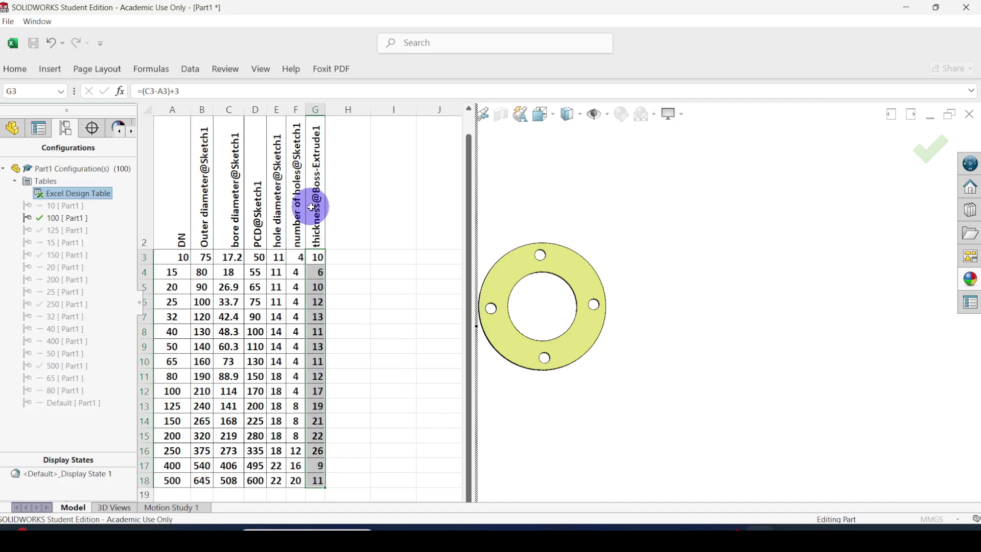
Step: Check the copied formula in the DN 40 row and close the design table to update the configurations
{"action": "left_click", "coordinate": [320, 332]}
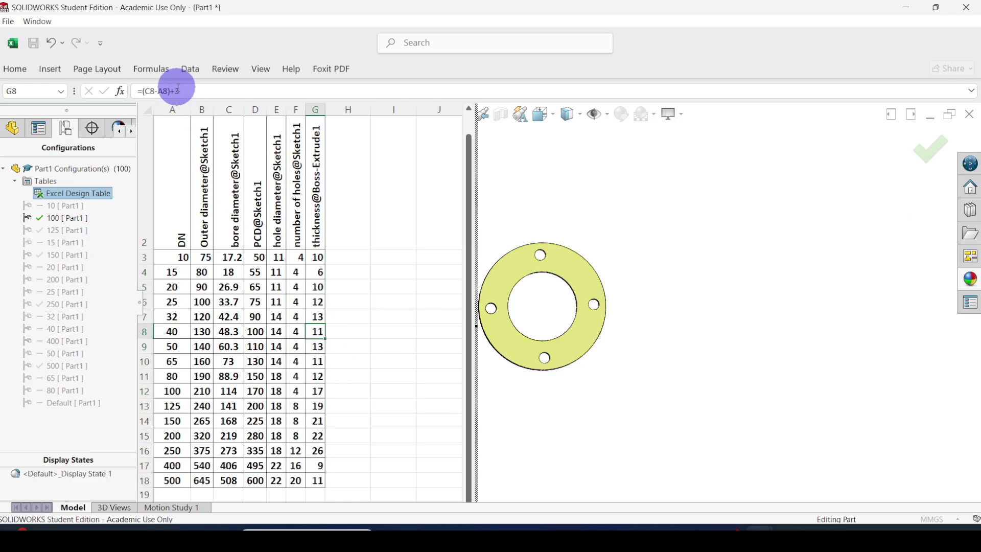
{"action": "scroll", "coordinate": [366, 340], "scroll_direction": "up", "scroll_amount": 1}
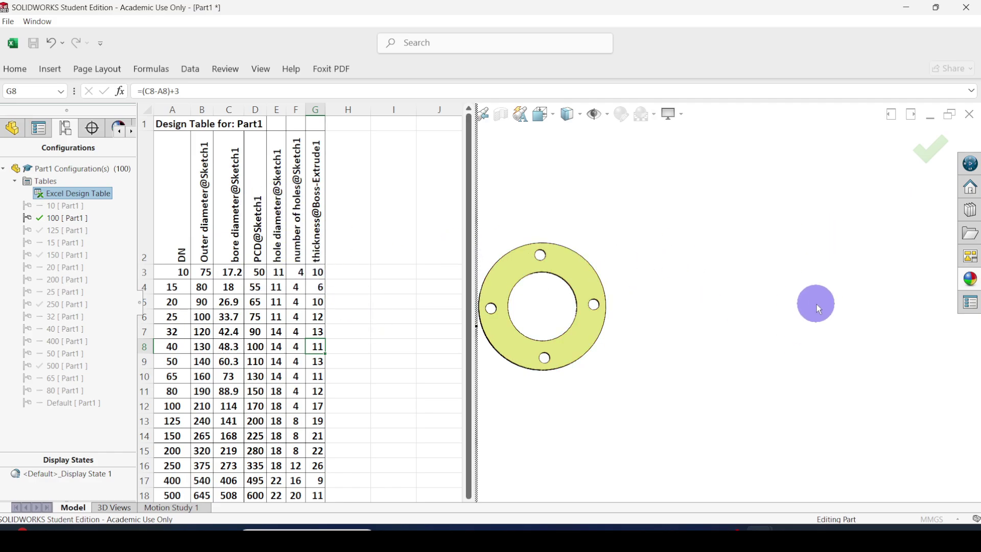
{"action": "left_click", "coordinate": [817, 305]}
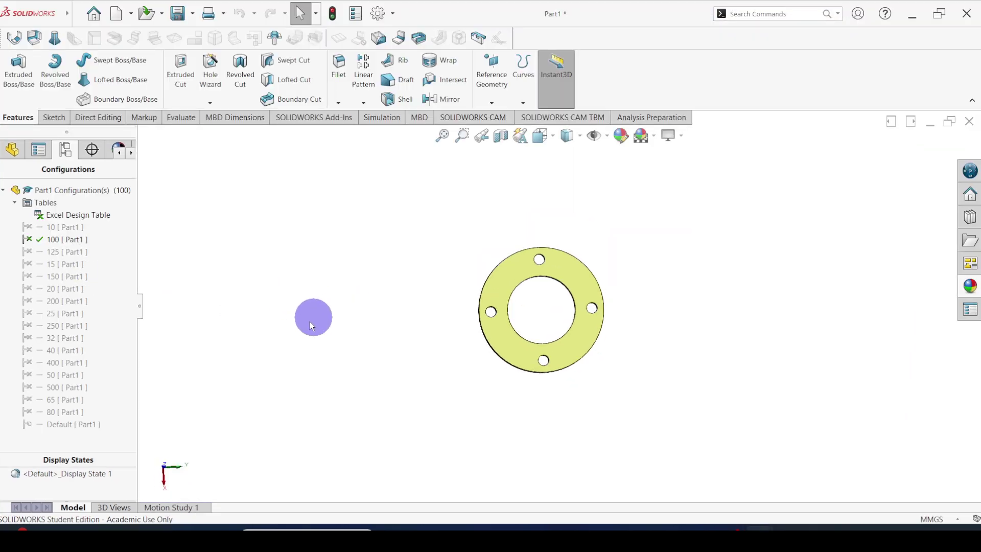
Step: Activate configuration 250, display its dimensions and compare the flange thickness with the DN 250 row in the Word document
{"action": "double_click", "coordinate": [60, 326]}
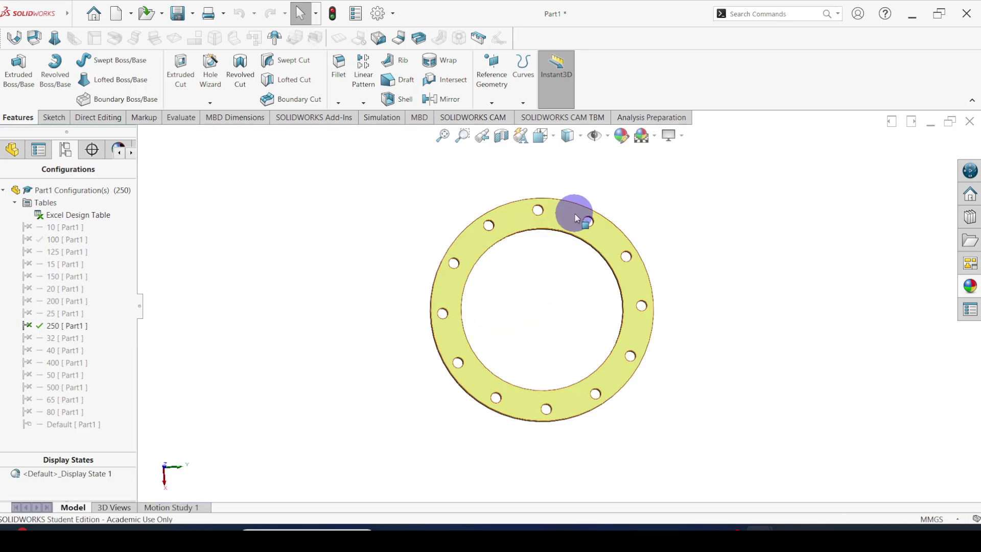
{"action": "left_click", "coordinate": [564, 222]}
{"action": "middle_click_drag", "start_coordinate": [679, 329], "coordinate": [624, 471]}
{"action": "left_click", "coordinate": [705, 539]}
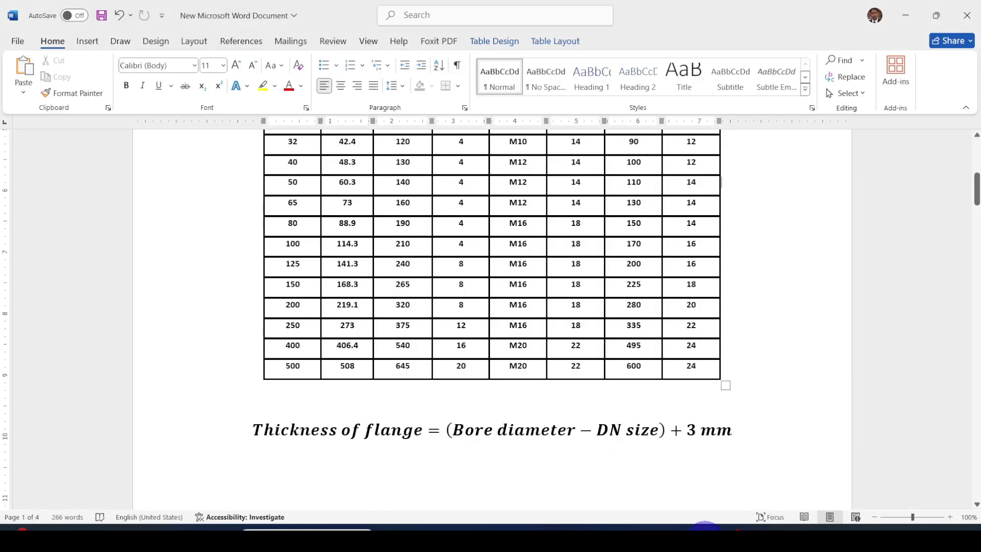
{"action": "left_click", "coordinate": [623, 536]}
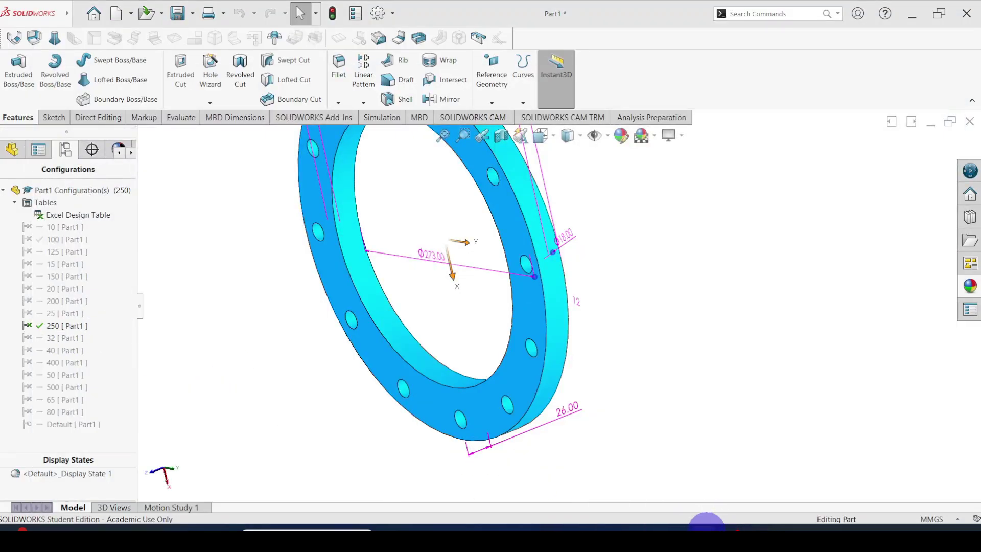
{"action": "left_click", "coordinate": [705, 536]}
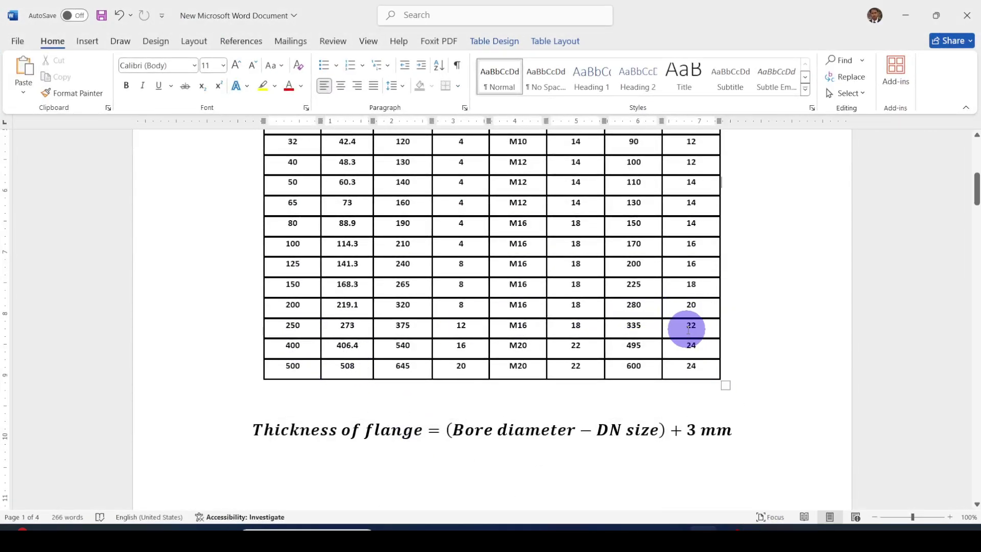
{"action": "left_click", "coordinate": [759, 478]}
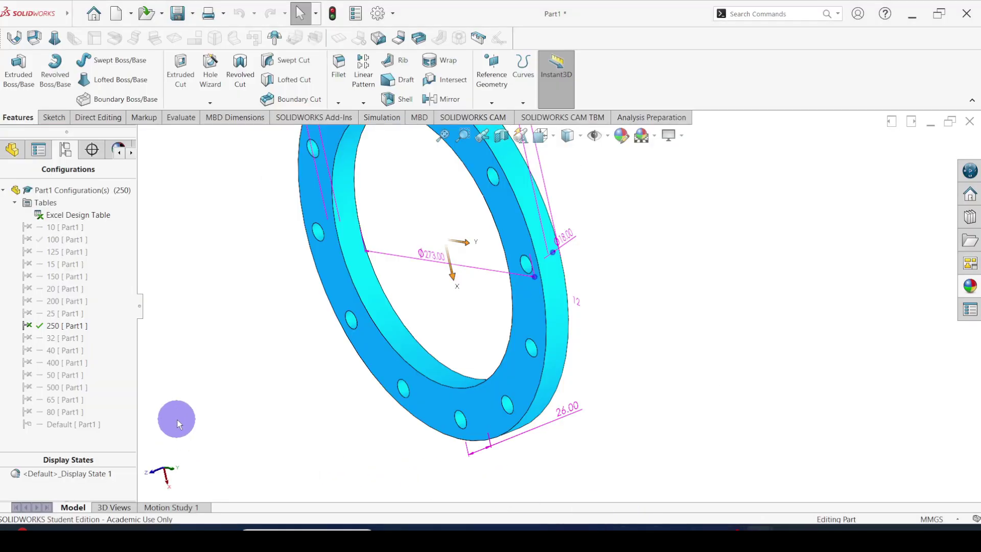
Step: Activate configuration 150, display its dimensions and compare the flange thickness with the DN 150 row in the Word document
{"action": "double_click", "coordinate": [65, 278]}
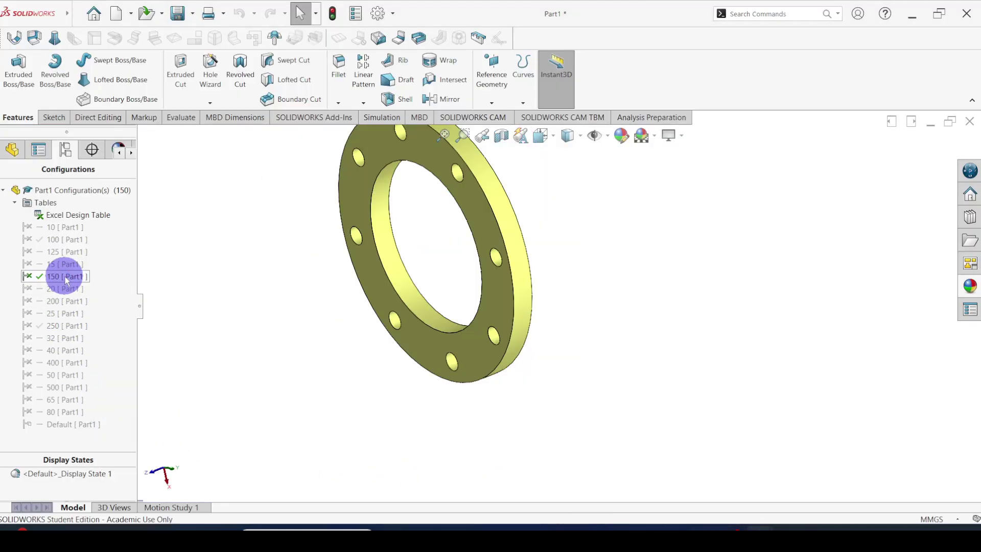
{"action": "left_click", "coordinate": [259, 305]}
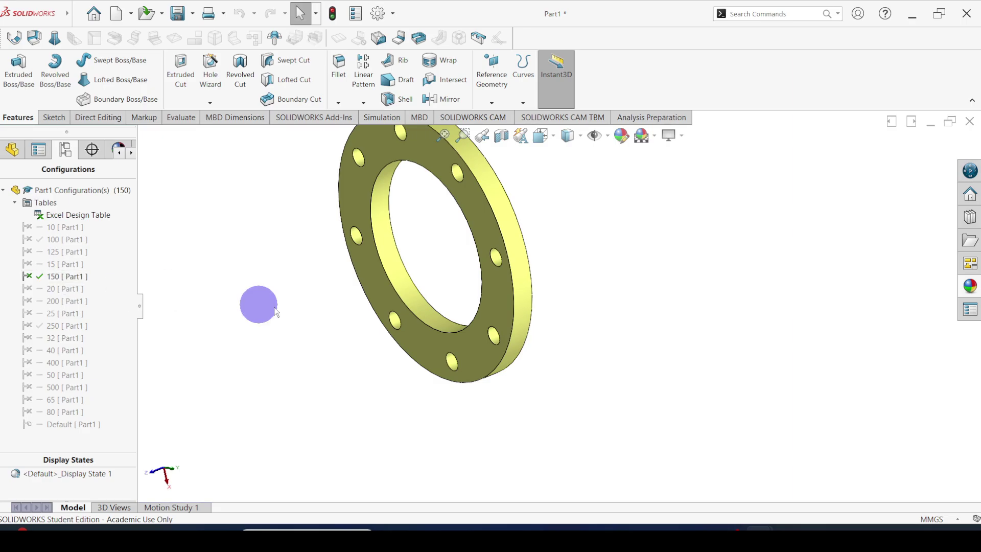
{"action": "double_click", "coordinate": [478, 348]}
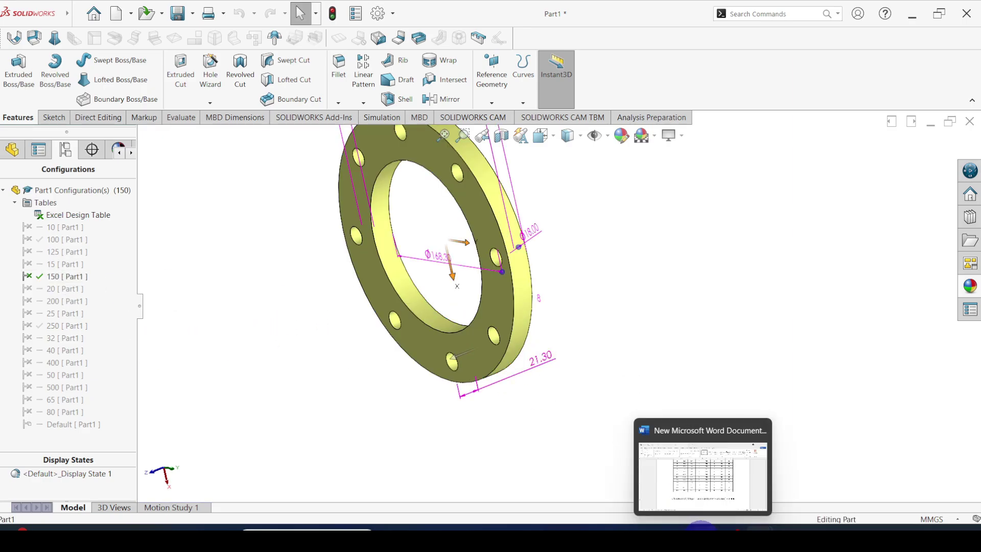
{"action": "left_click", "coordinate": [702, 529]}
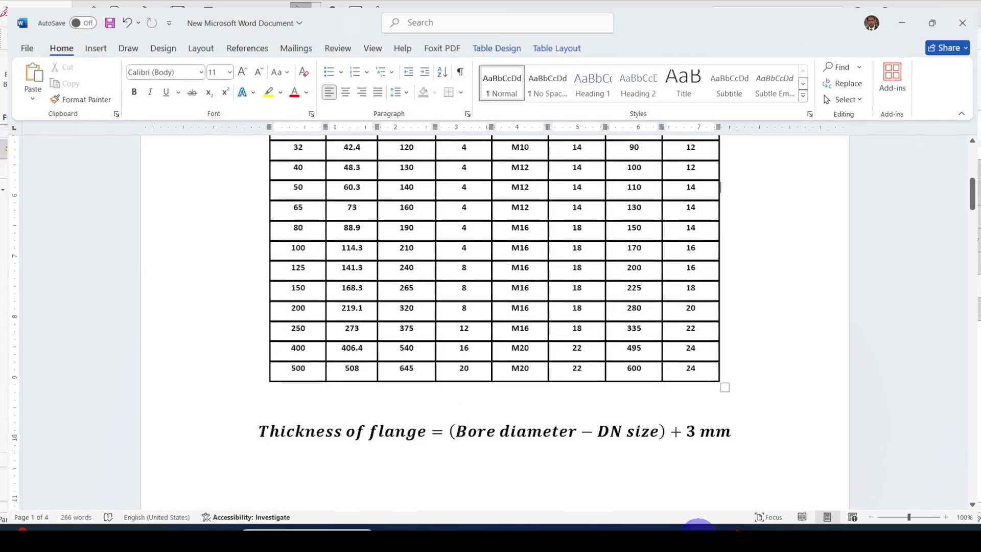
{"action": "left_click", "coordinate": [698, 527]}
{"action": "left_click", "coordinate": [697, 527]}
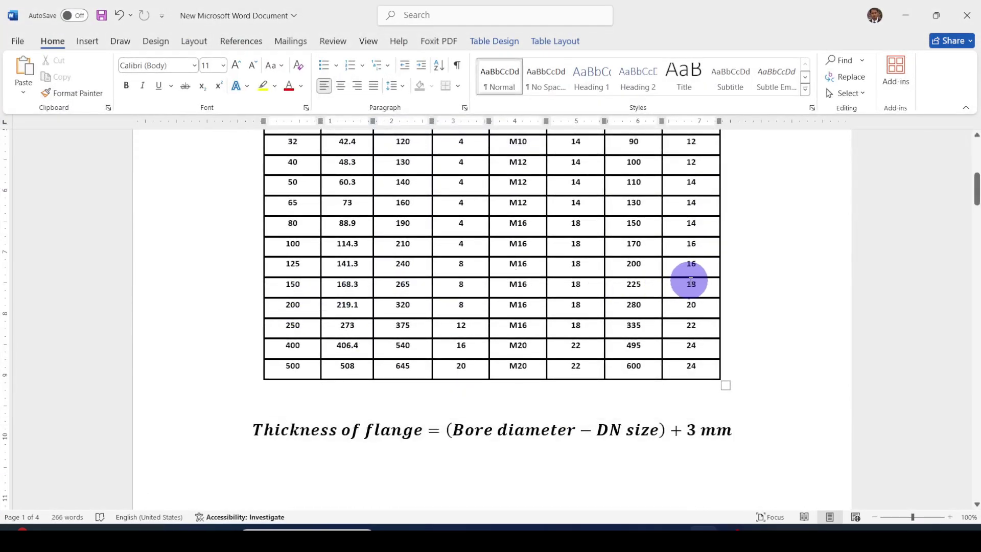
{"action": "left_click", "coordinate": [761, 527]}
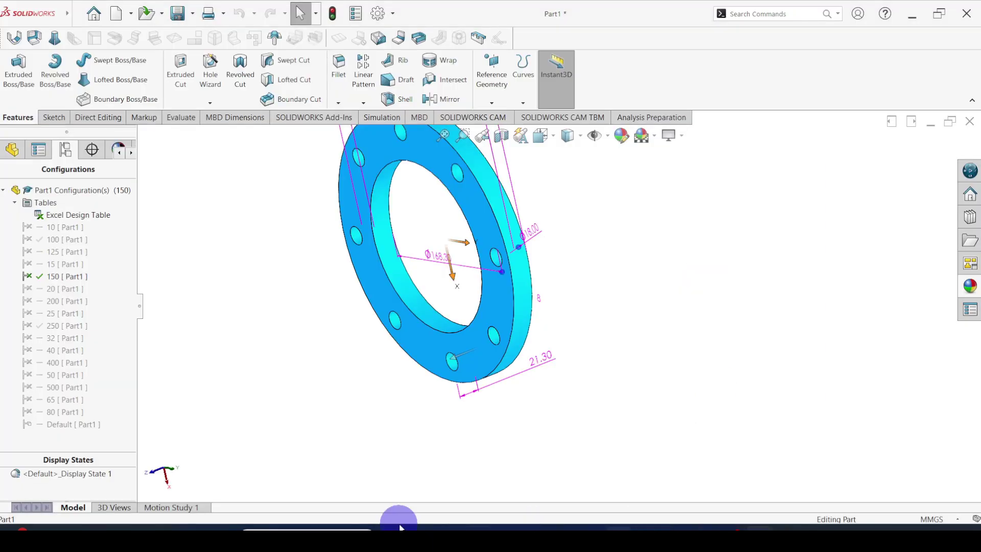
Step: Activate configuration 100, show its dimensions and review the dimension table in the Word document
{"action": "left_click", "coordinate": [65, 239]}
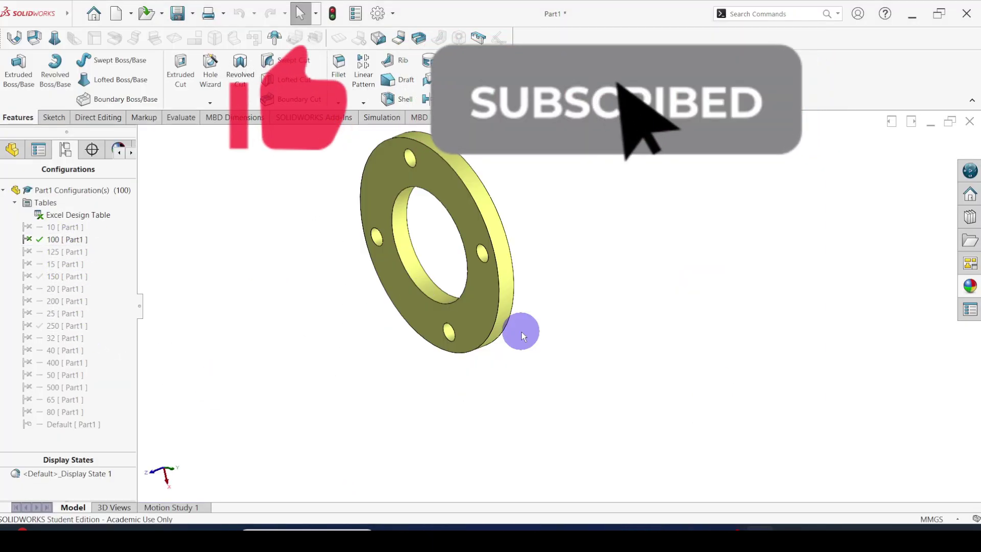
{"action": "left_click", "coordinate": [483, 324]}
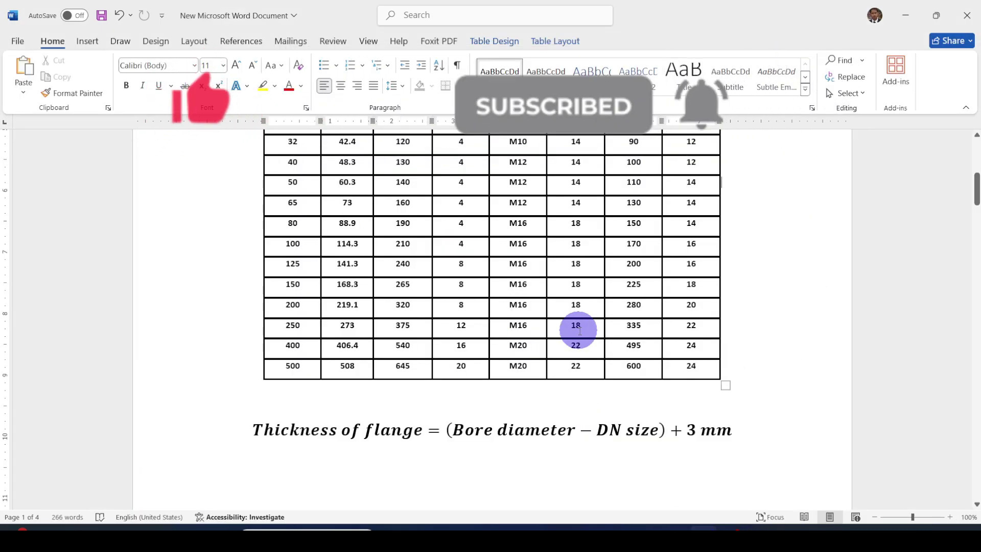
{"action": "scroll", "coordinate": [404, 352], "scroll_direction": "up", "scroll_amount": 3}
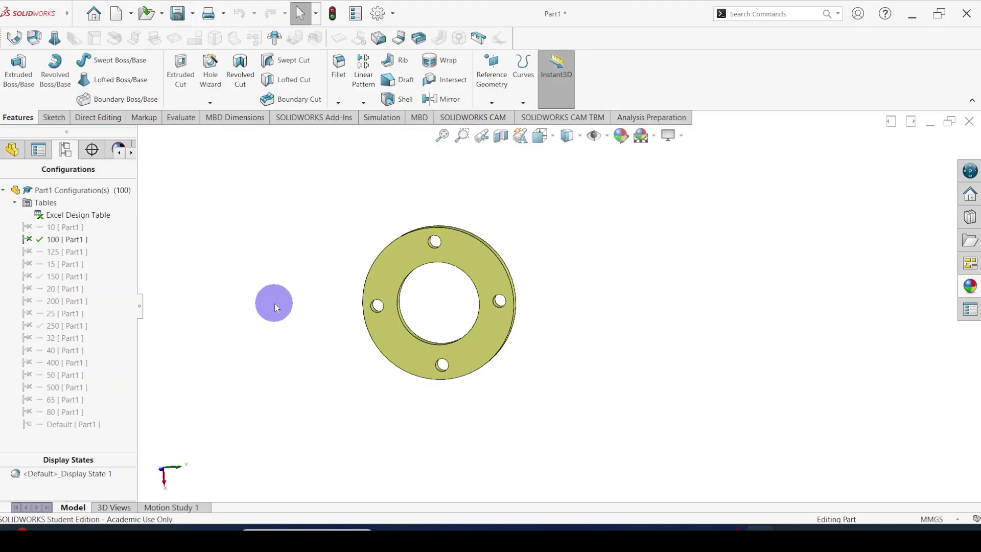
Step: Return to the SOLIDWORKS model, activate configuration 400 and inspect the flange from different angles
{"action": "scroll", "coordinate": [542, 265], "scroll_direction": "up", "scroll_amount": 2}
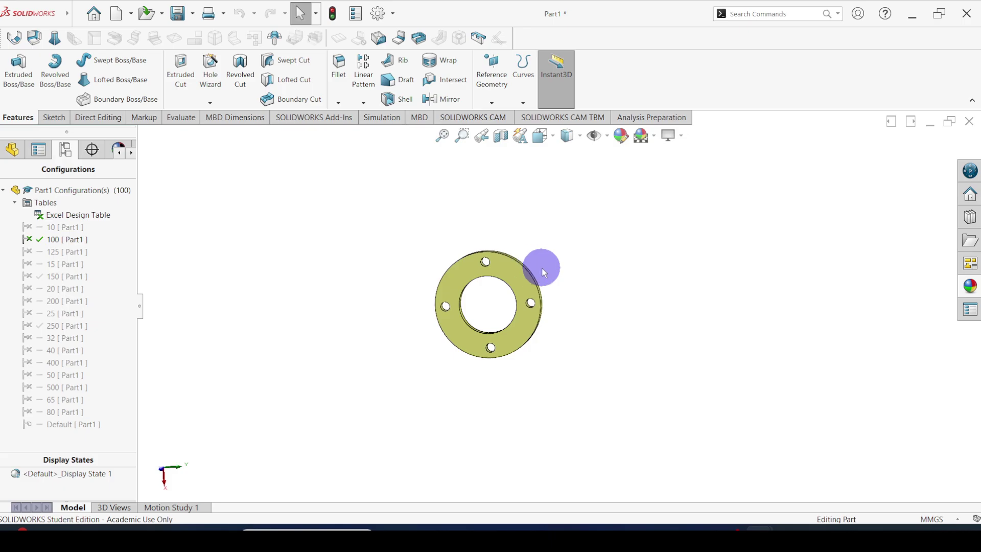
{"action": "scroll", "coordinate": [555, 319], "scroll_direction": "down", "scroll_amount": 3}
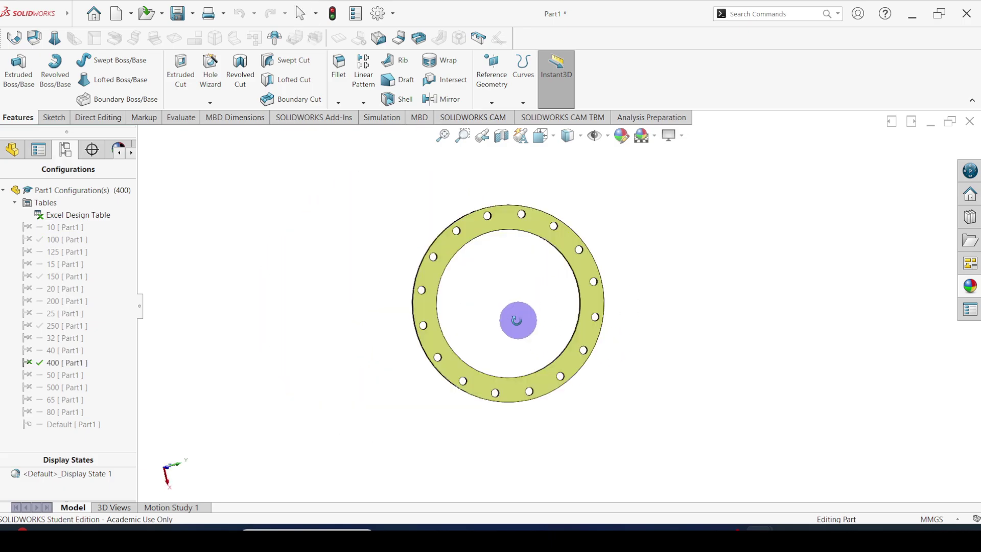
{"action": "middle_click_drag", "start_coordinate": [518, 320], "coordinate": [366, 309]}
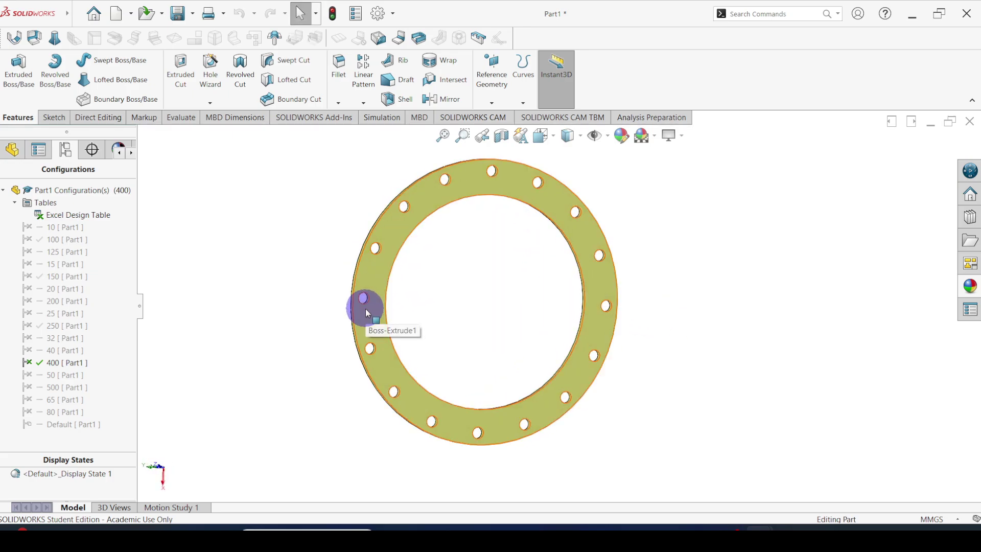